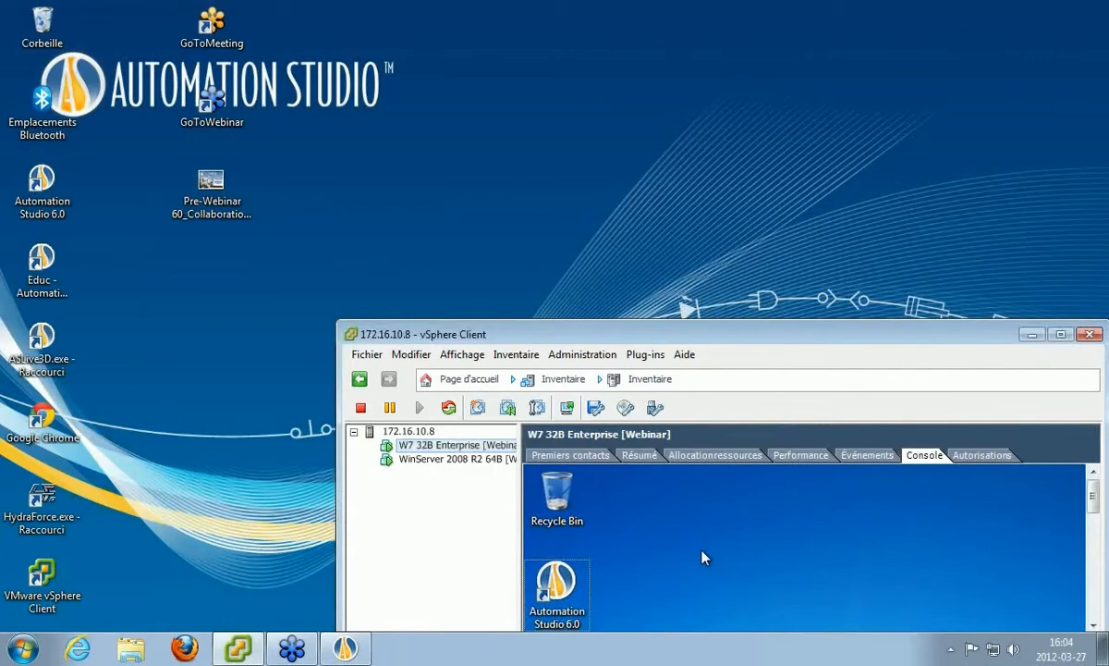
Show the WinServer 2008 R2 64B console full screen and unlock it with the account password.
click(455, 460)
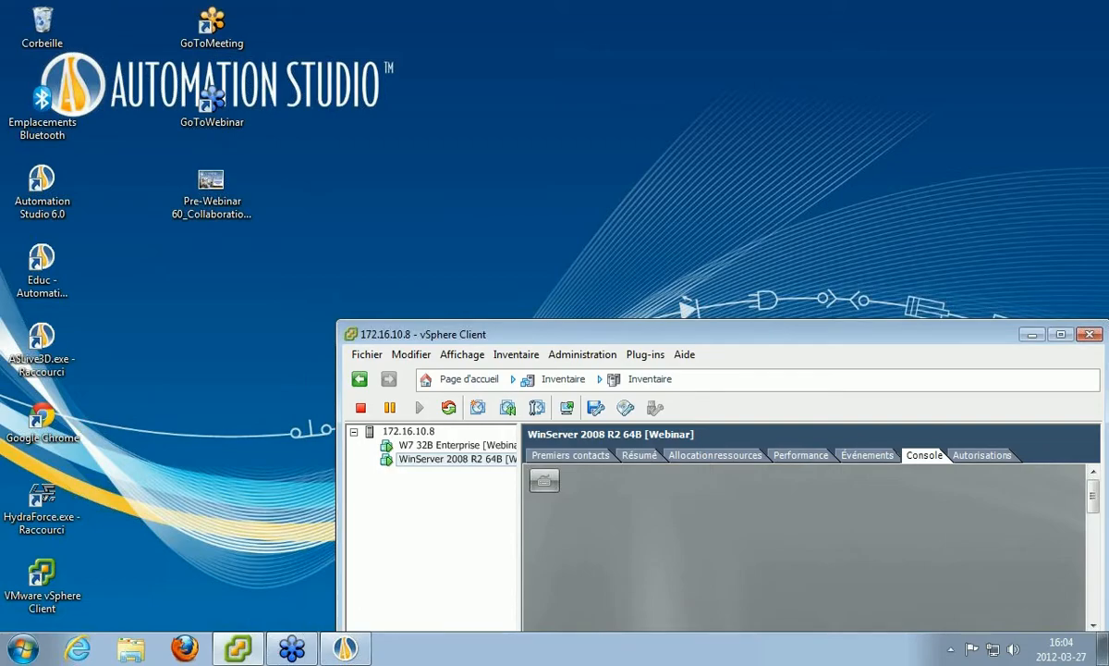
key(ctrl+alt+Return)
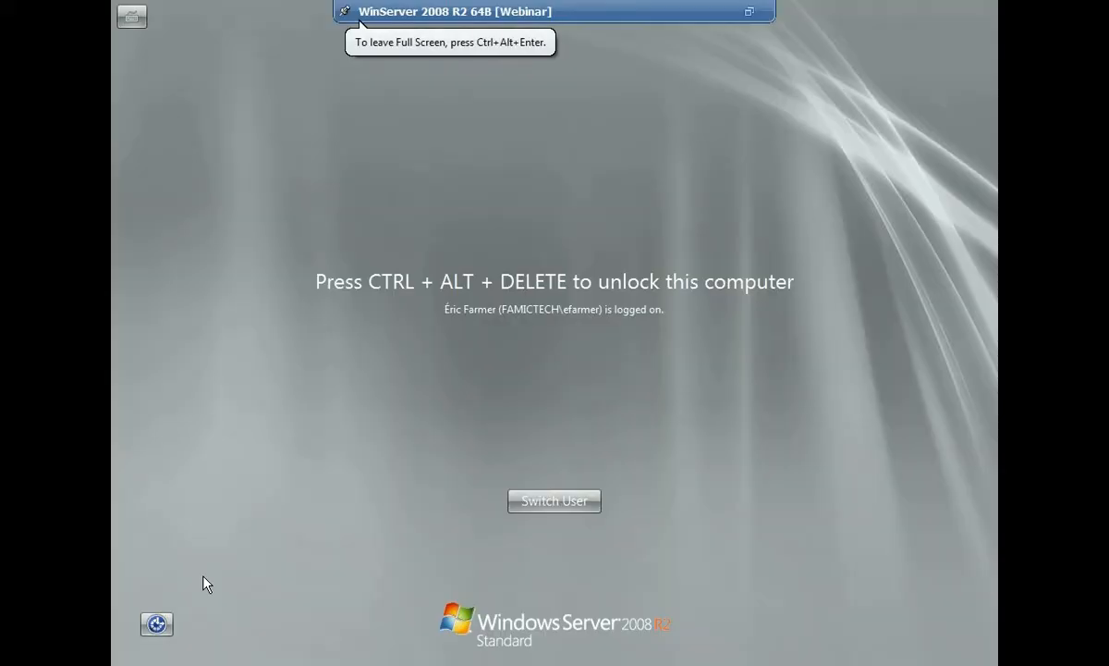
key(ctrl+alt+Insert)
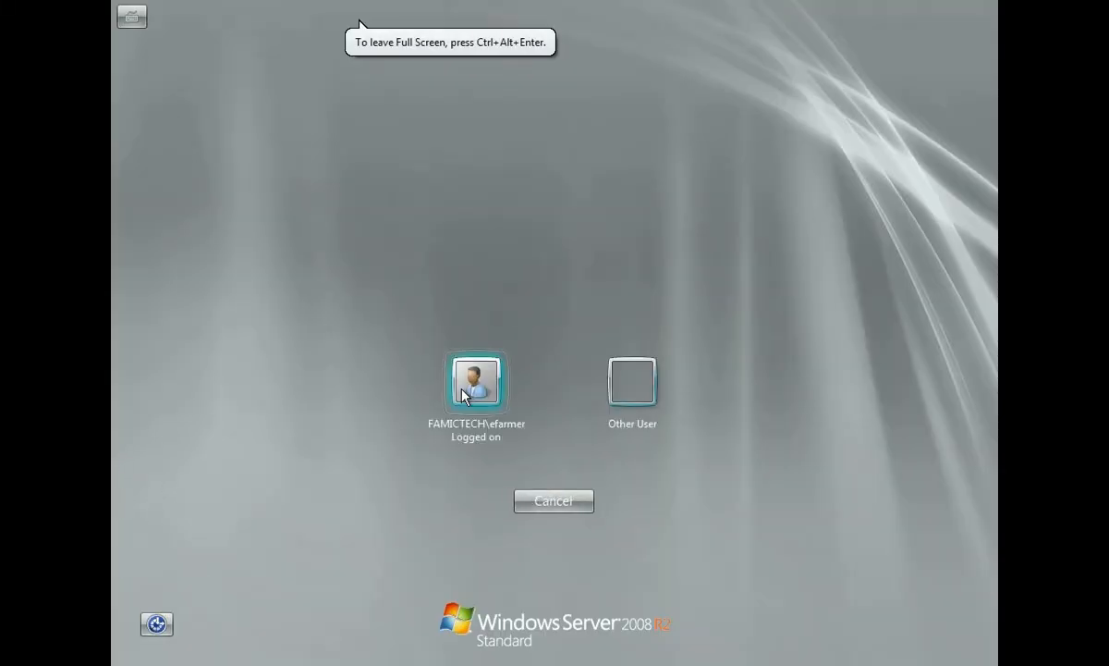
click(476, 379)
text(••••••••••)
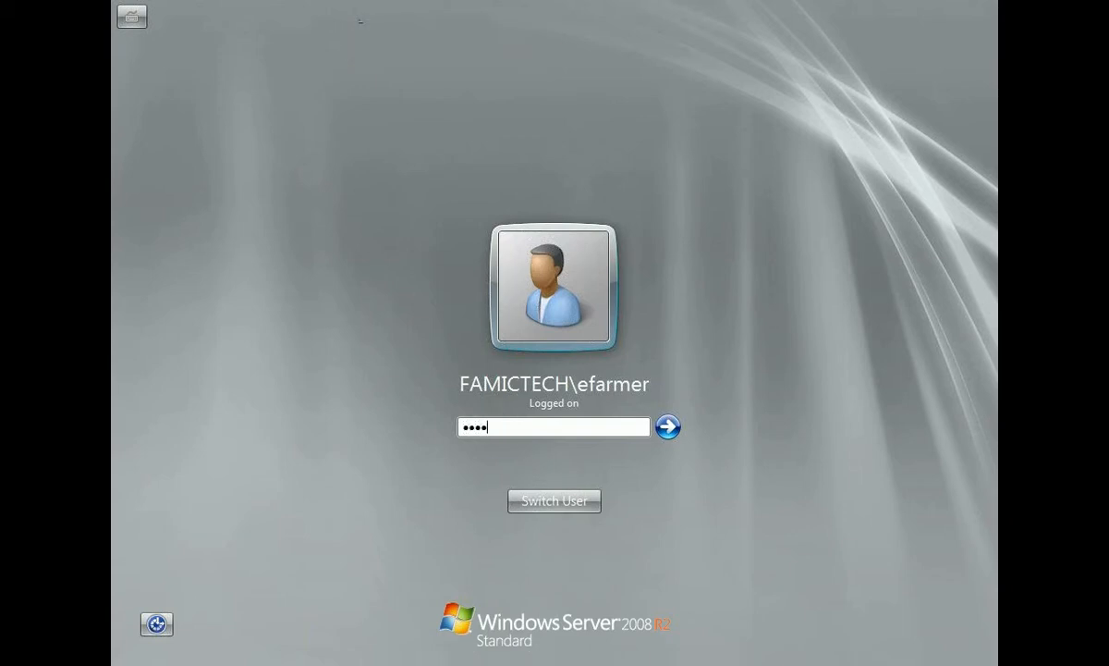
key(BackSpace)
key(BackSpace)
key(BackSpace)
key(BackSpace)
key(BackSpace)
key(BackSpace)
text(••••)
key(Return)
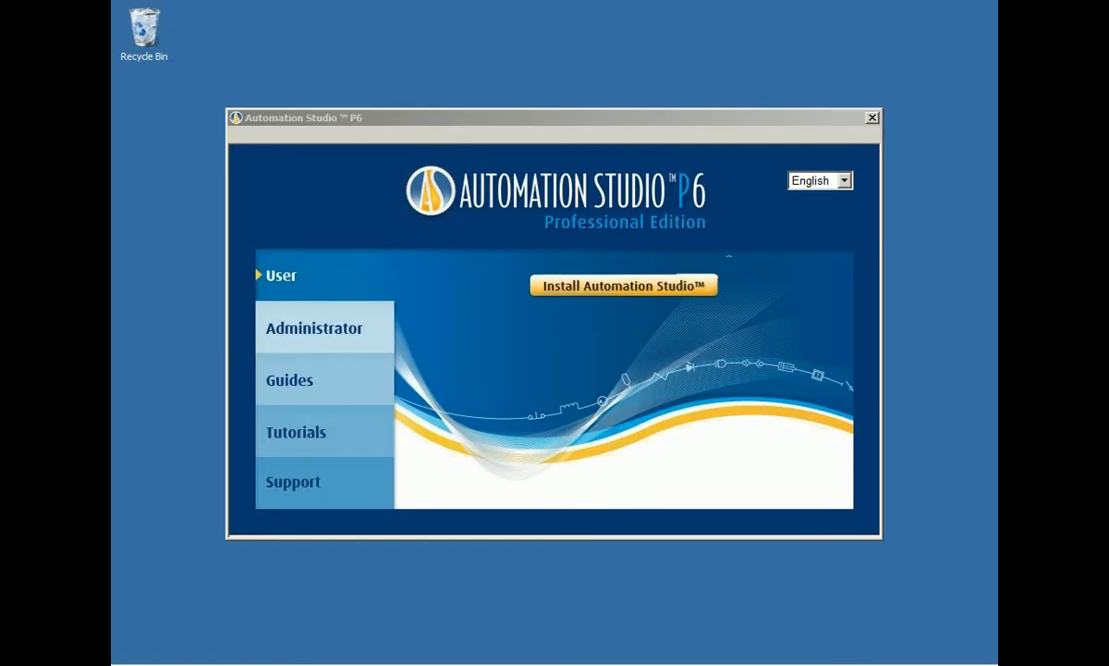
Review the installer's Administrator options (Project Server, License Manager), then close Automation Studio P6 Setup.
click(669, 125)
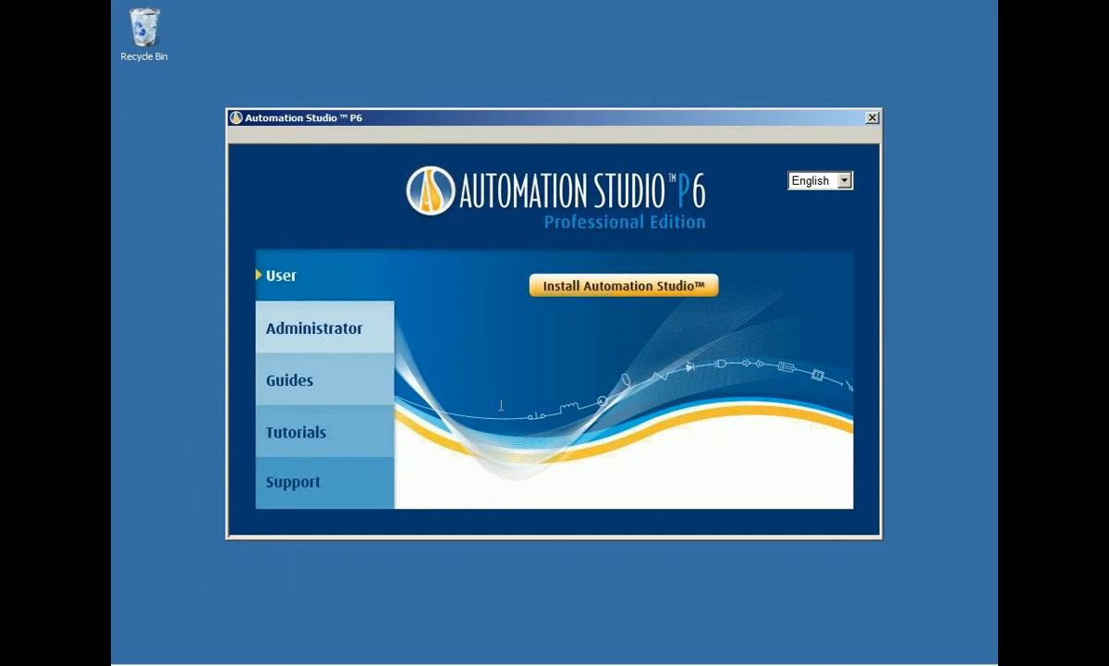
click(333, 334)
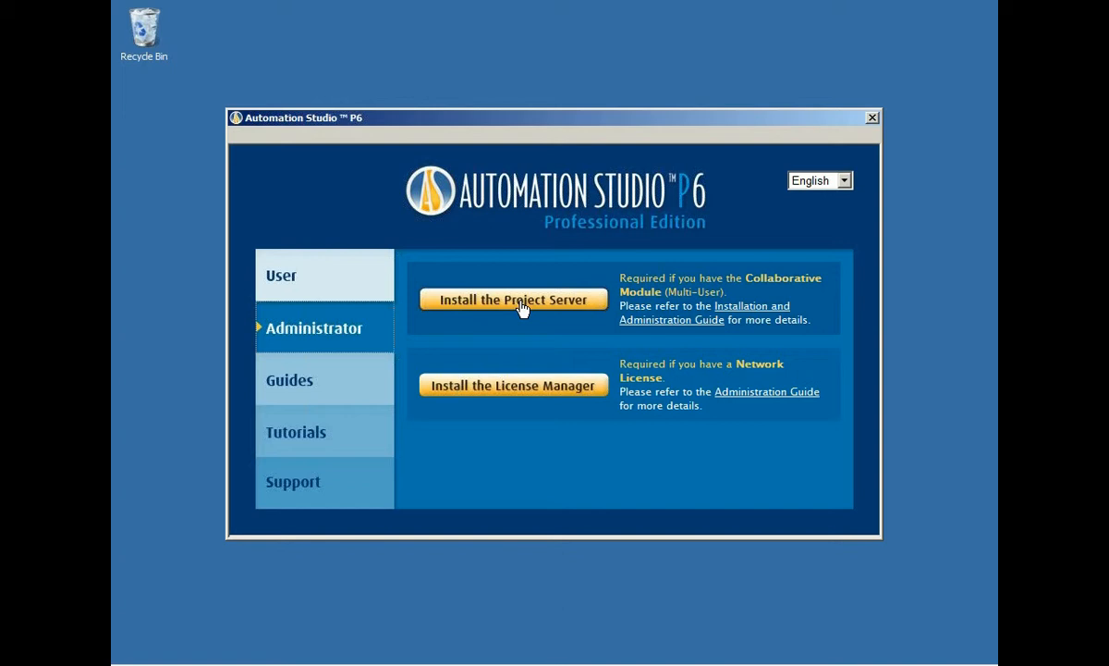
click(874, 116)
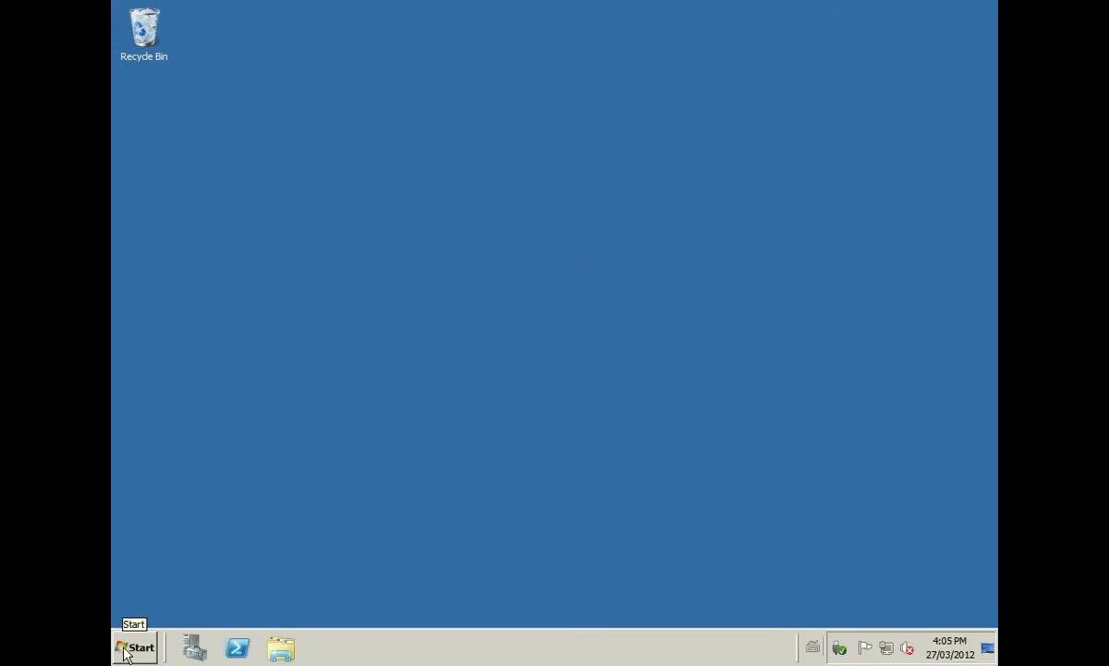
Launch Project Server's Access Right Management from the Automation Studio 6.0 program group.
click(136, 648)
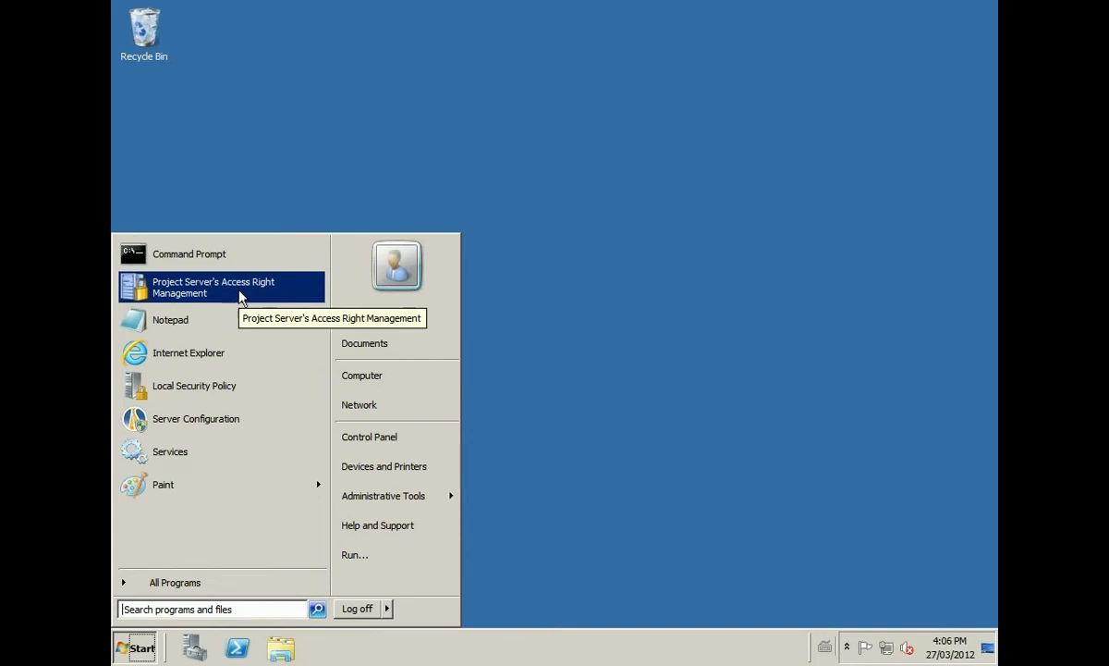
click(195, 584)
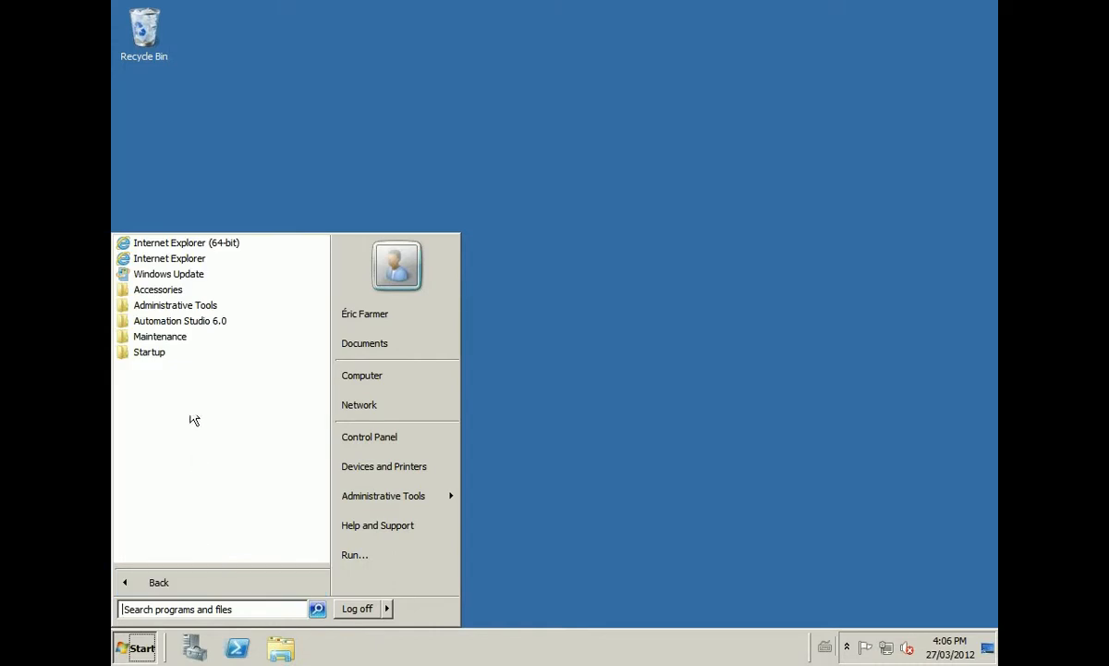
click(189, 322)
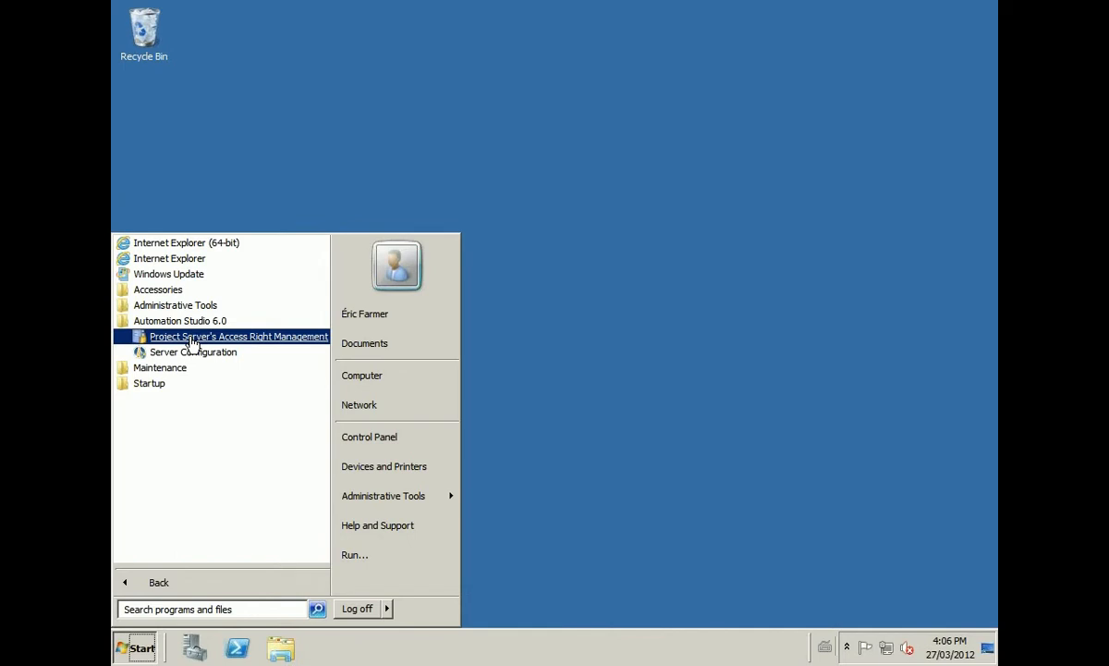
click(191, 338)
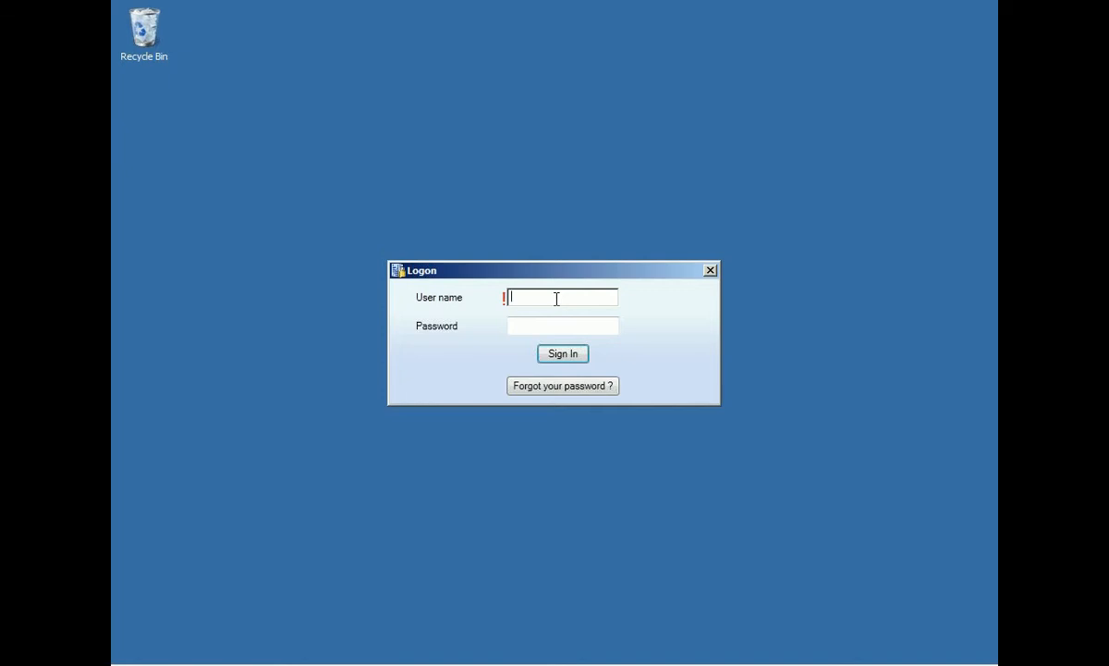
Sign in as administrator with the account password.
text(administrator)
click(595, 325)
text(•••••)
click(560, 355)
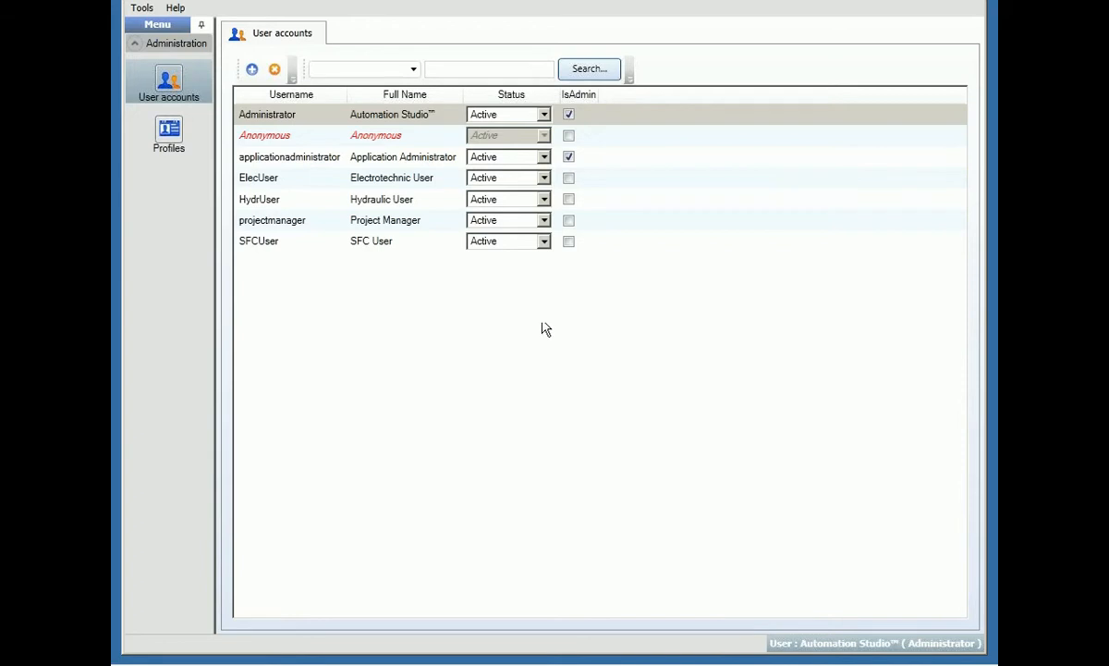
Browse the Administrator, projectmanager, ElecUser, HydrUser and SFCUser accounts, then open SFCUser's record.
click(268, 115)
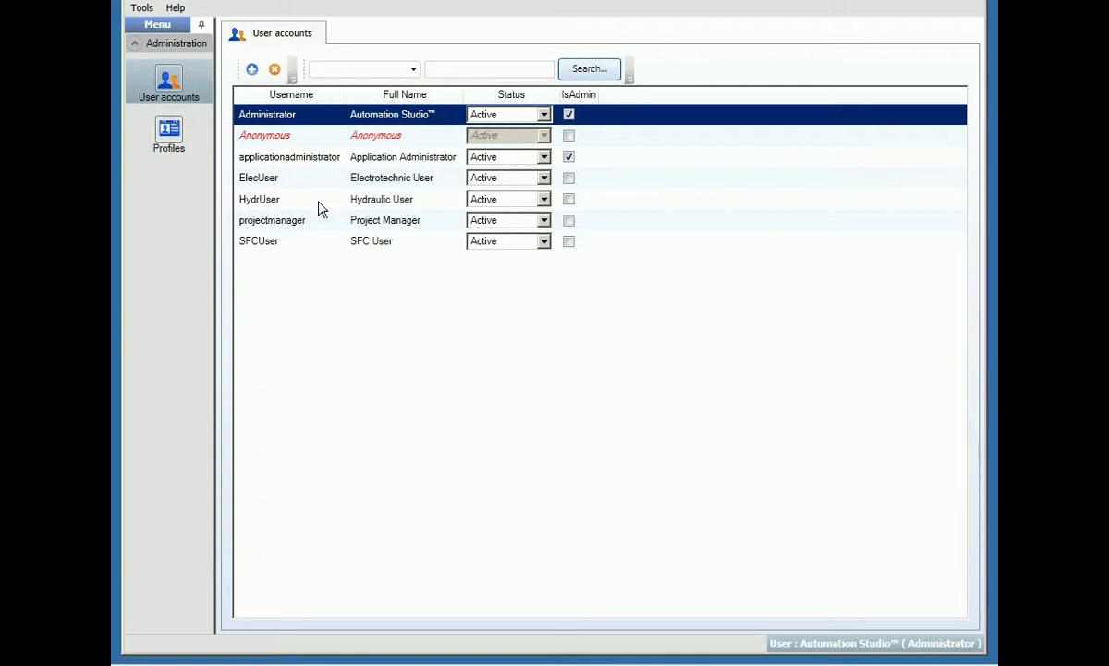
click(297, 230)
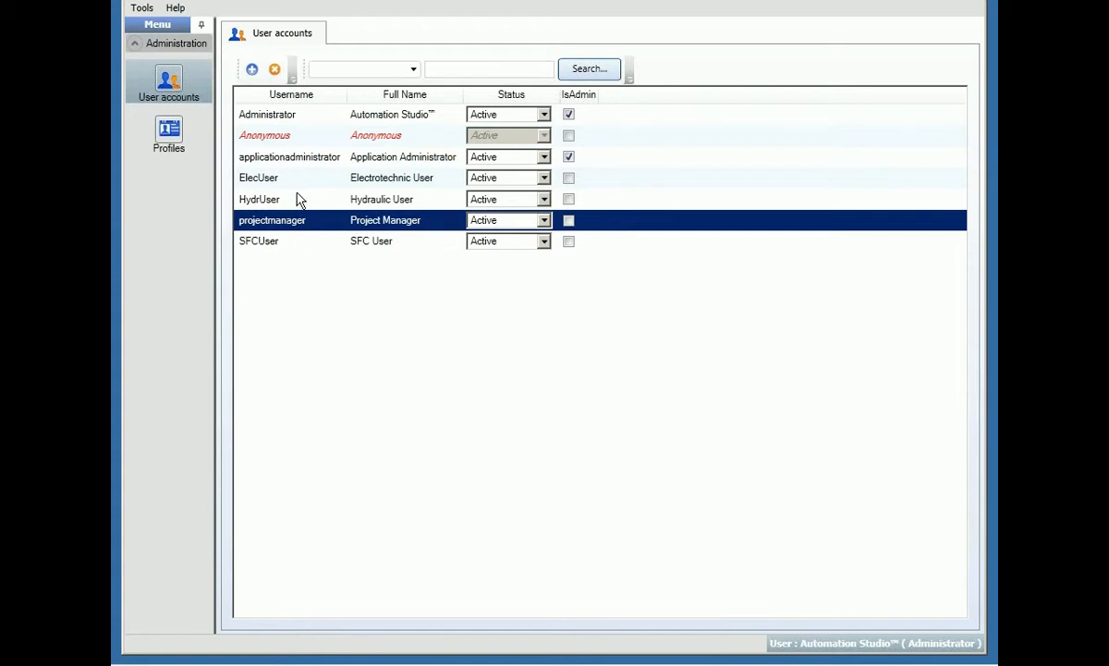
click(298, 185)
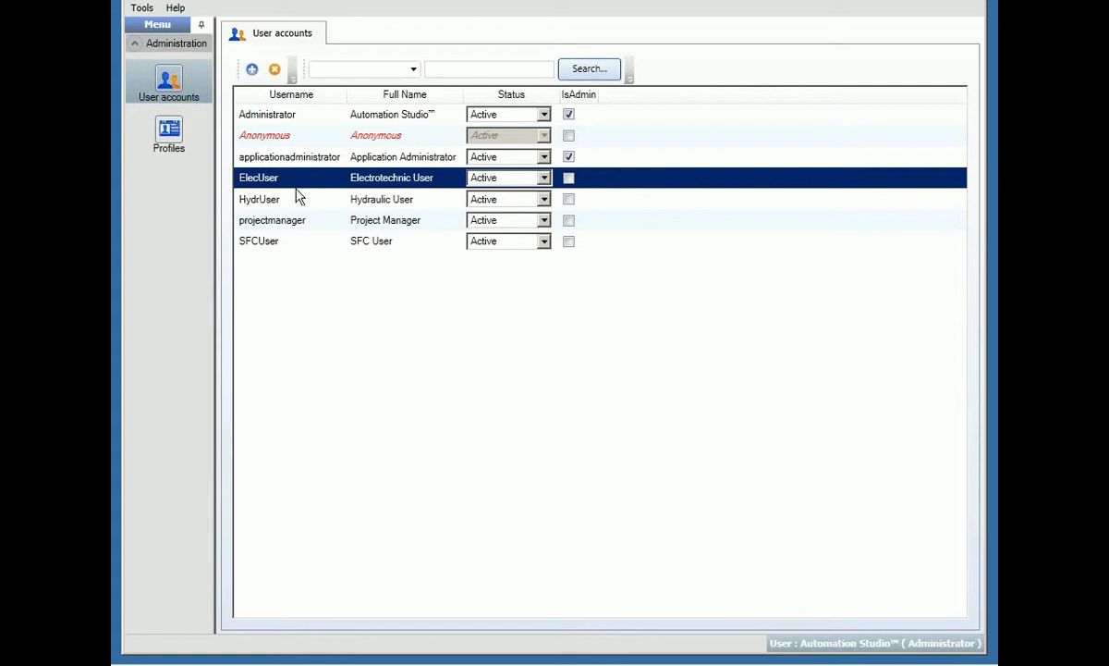
click(285, 204)
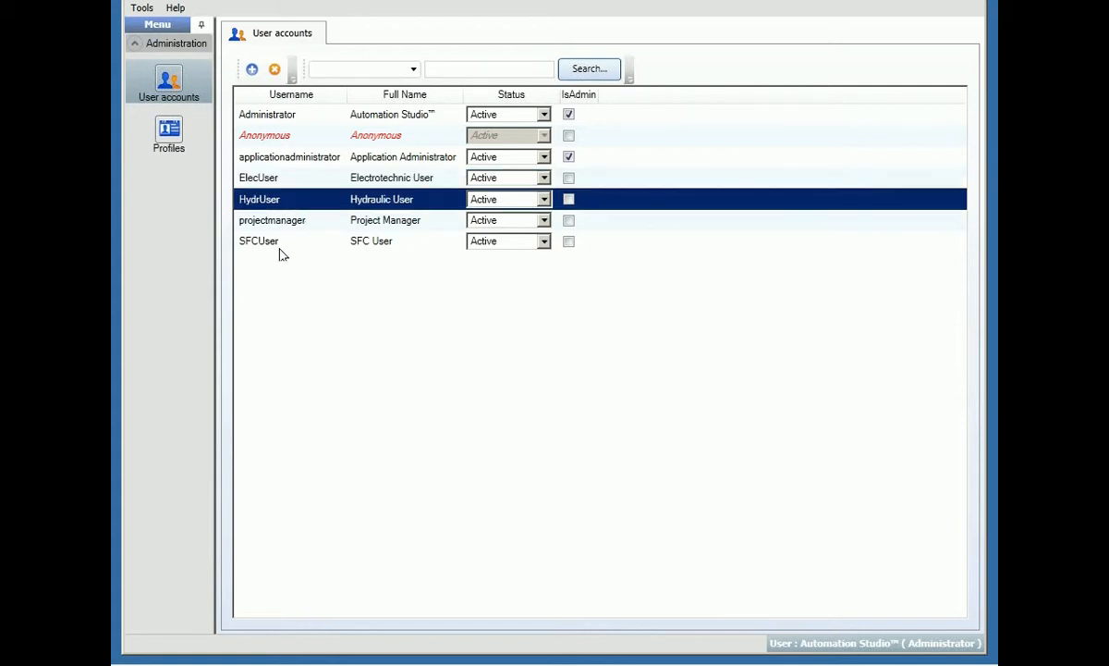
click(283, 244)
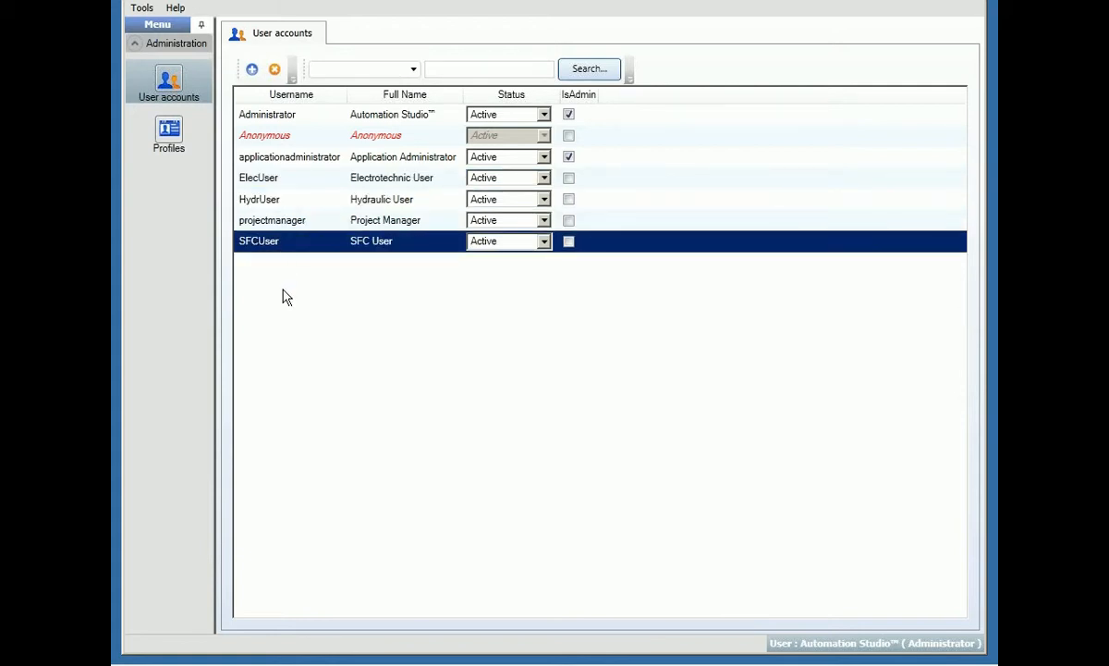
double_click(263, 244)
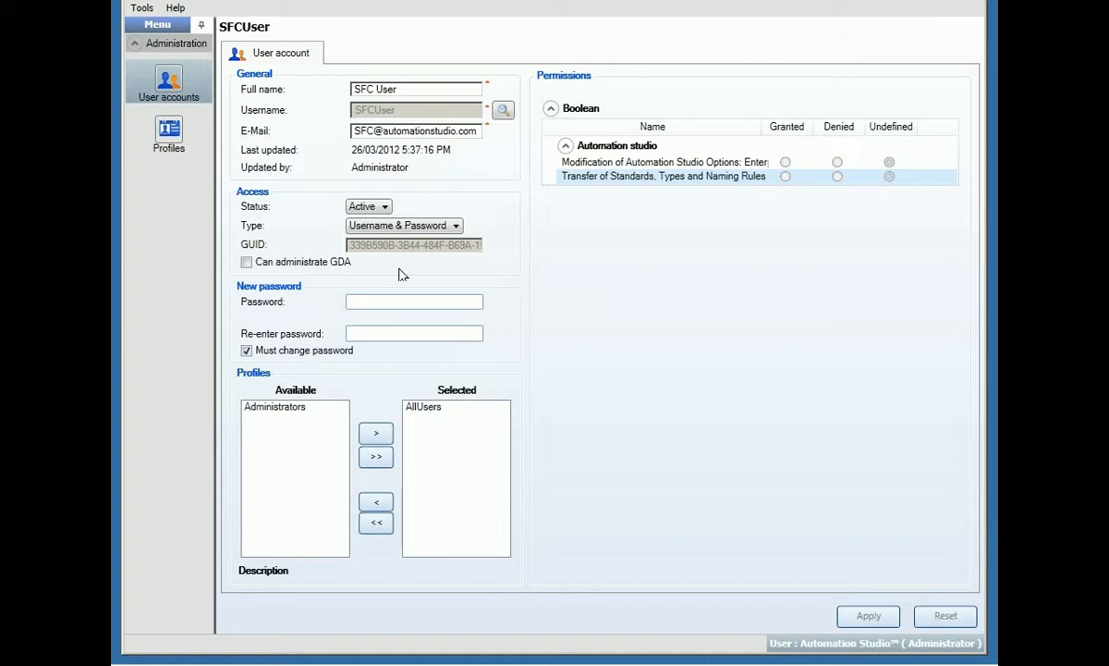
Inspect SFCUser's authentication types, keeping Username & Password, then go to the Profiles list.
click(405, 304)
click(456, 227)
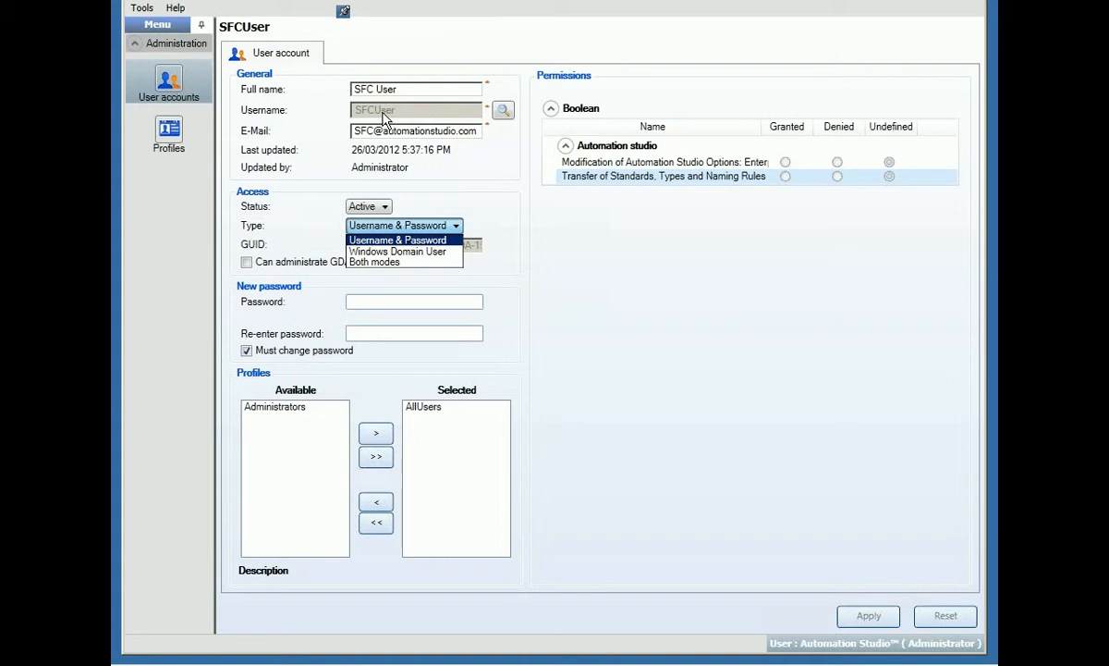
click(565, 231)
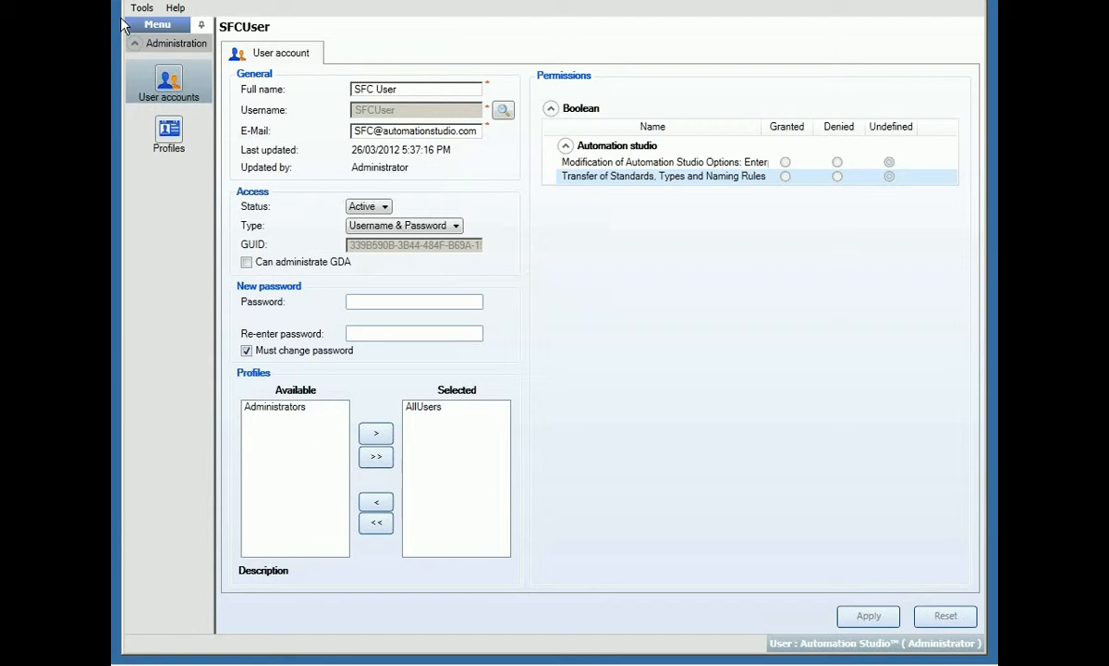
click(172, 133)
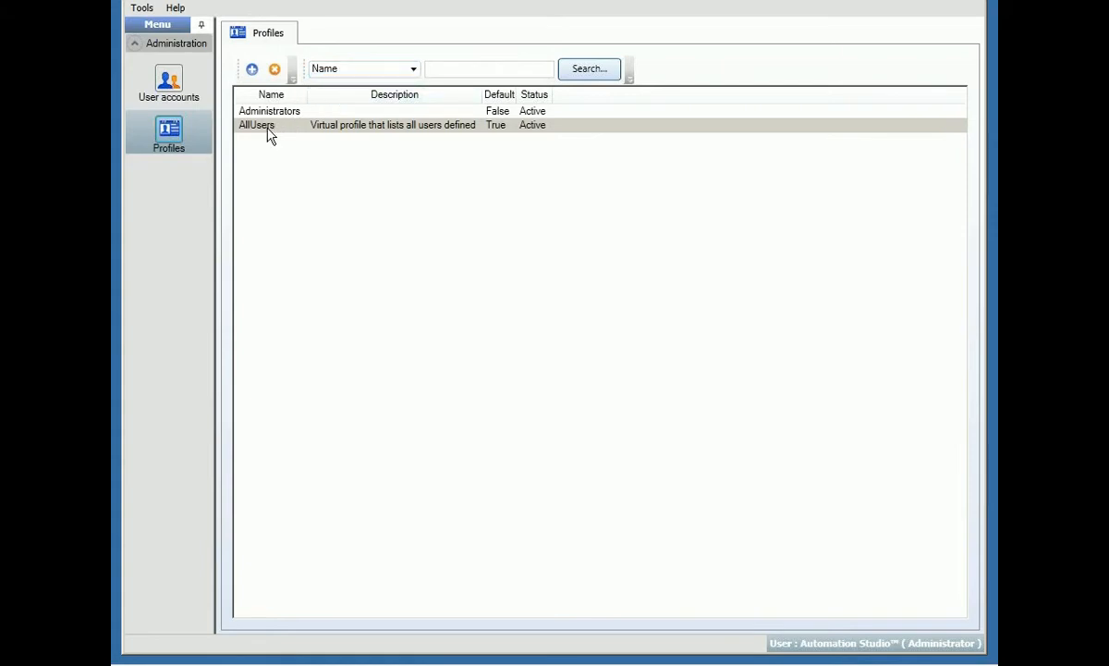
Open the AllUsers profile and view its two Automation studio application permissions.
click(270, 130)
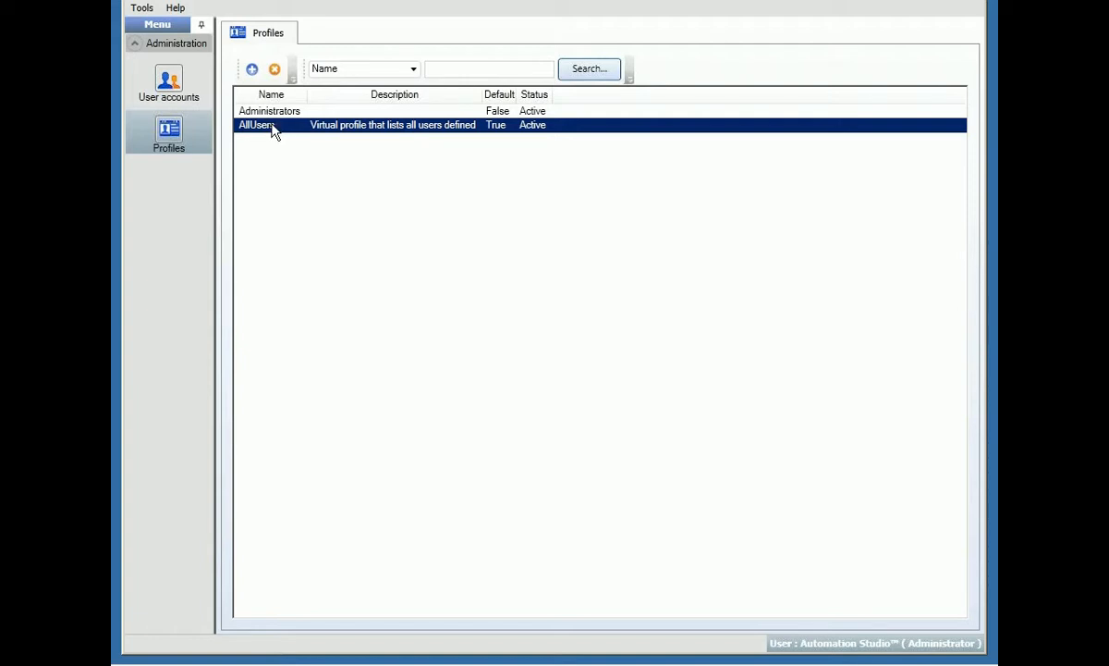
double_click(272, 127)
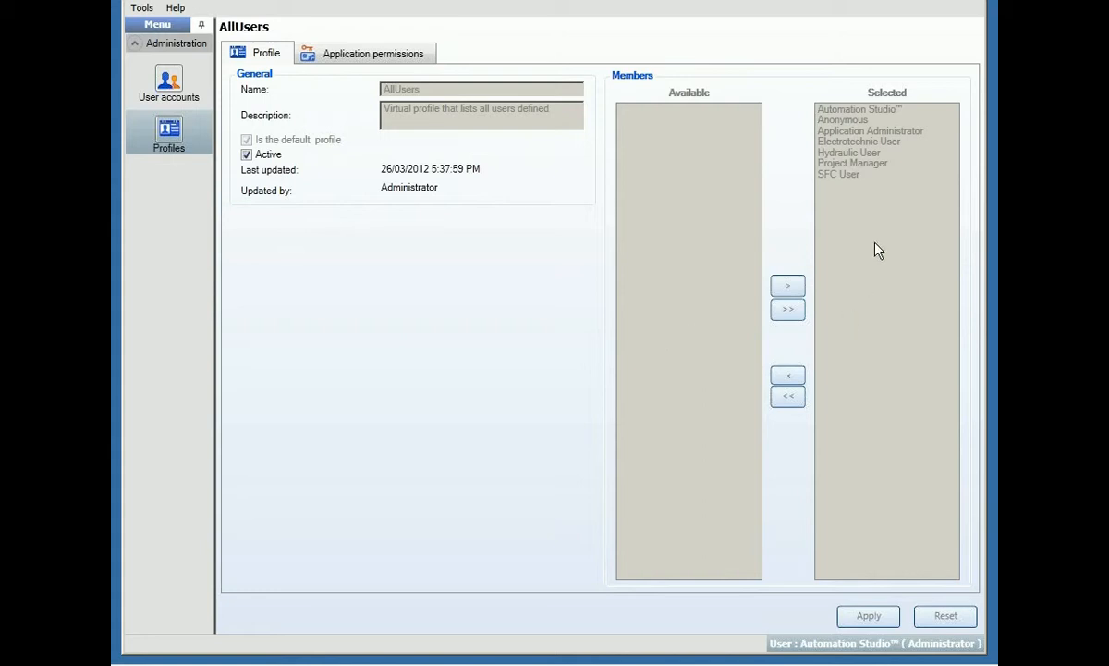
click(355, 57)
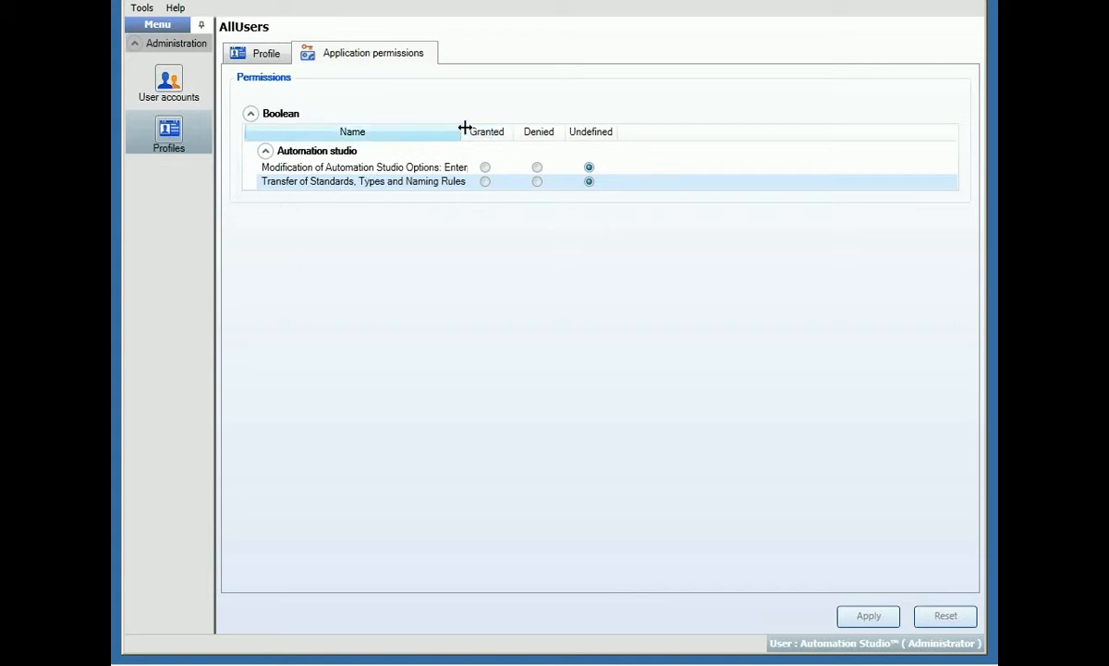
Widen the permission Name column to read full titles, then go back to User accounts.
drag(465, 127, 524, 133)
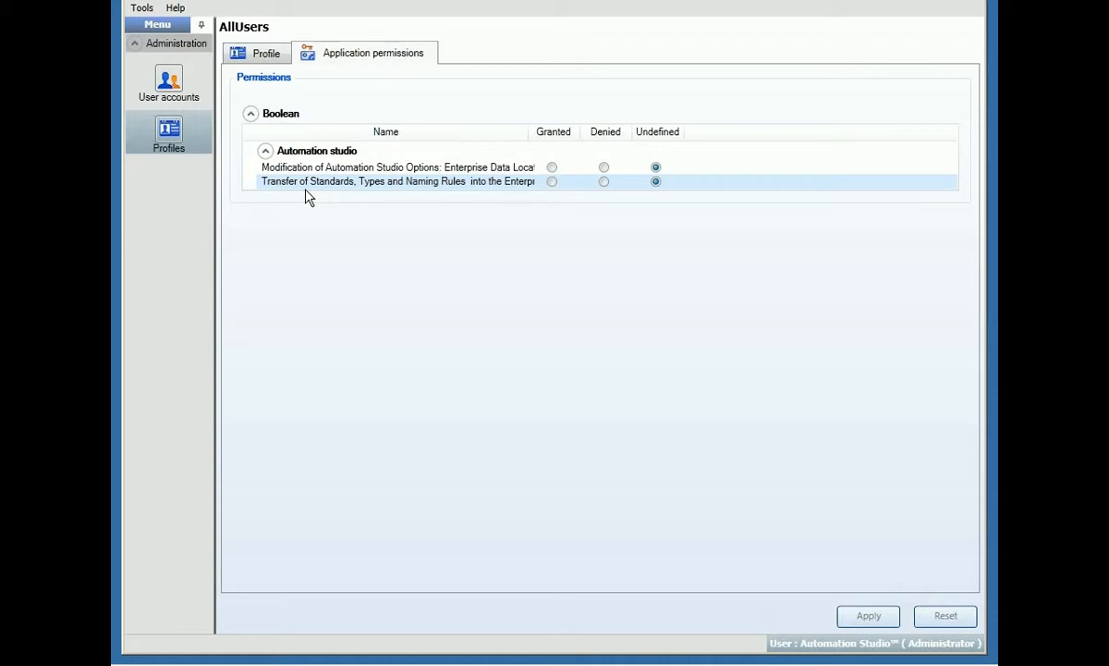
drag(529, 122, 567, 122)
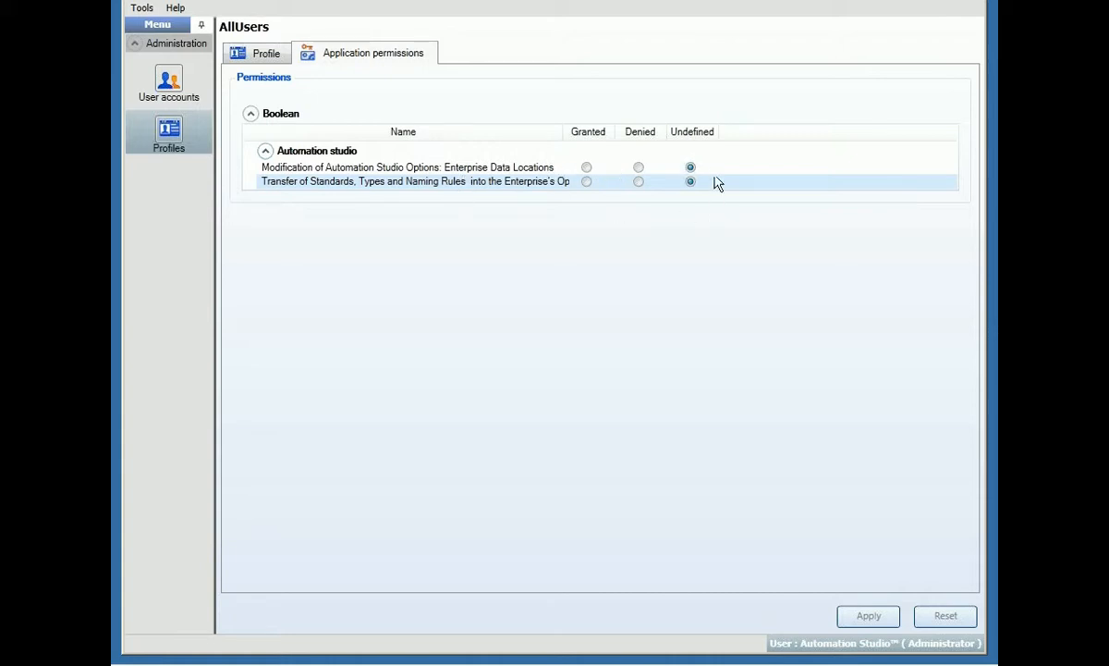
click(157, 83)
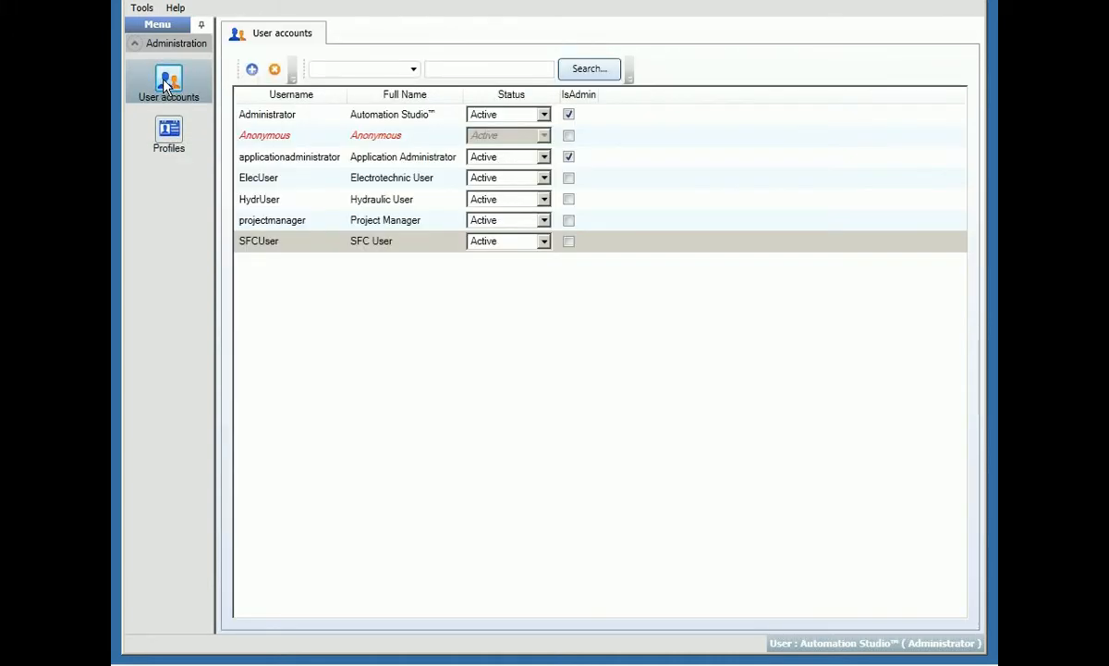
Add a new user account with its type set to Windows Domain User.
click(251, 70)
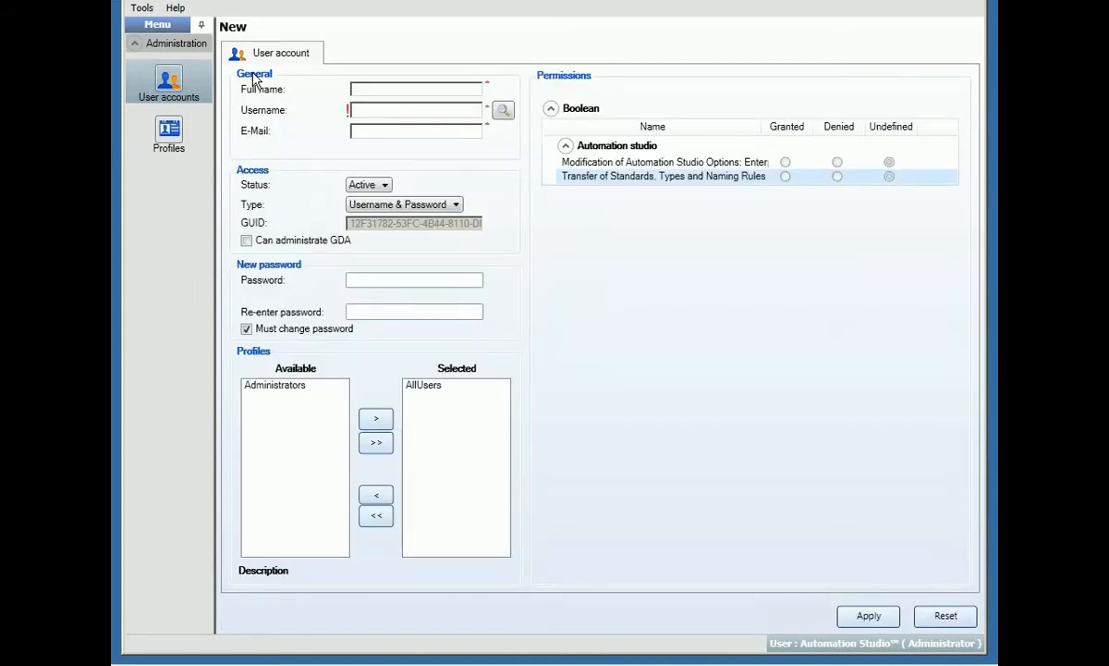
click(430, 211)
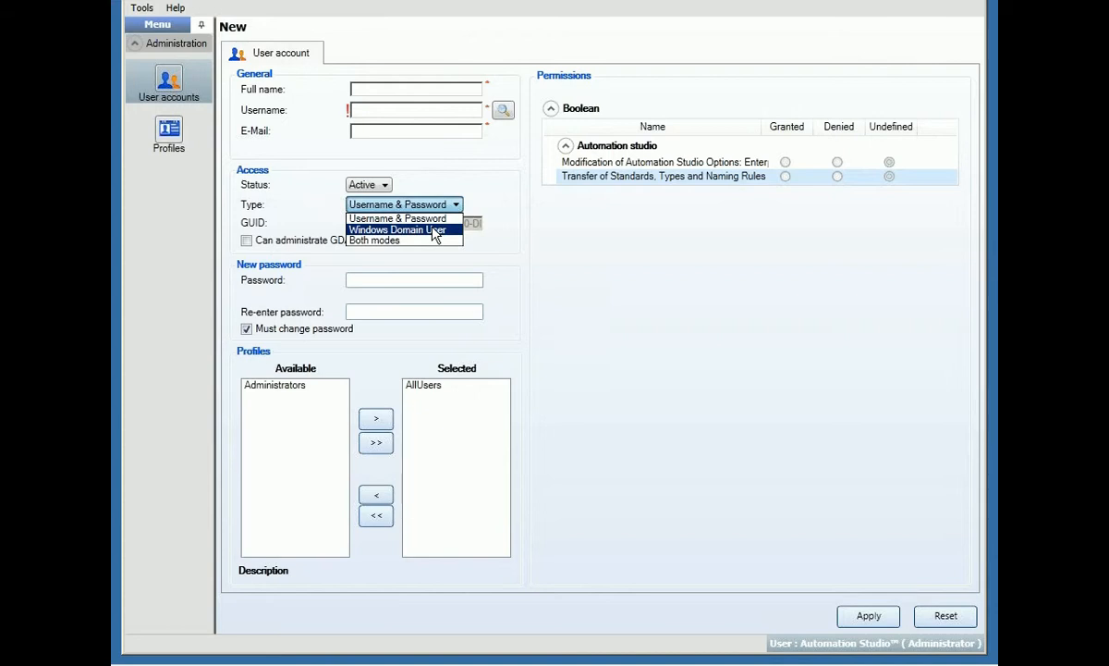
click(434, 234)
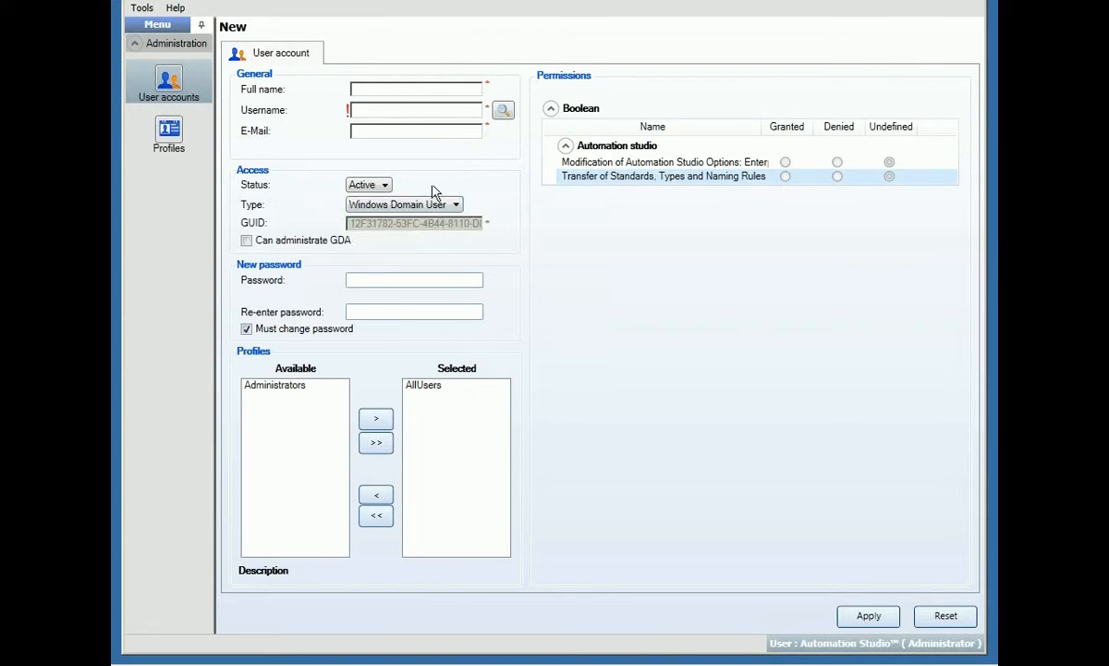
Look up the domain user by domain\username to fill the account's name, username and e-mail.
click(504, 112)
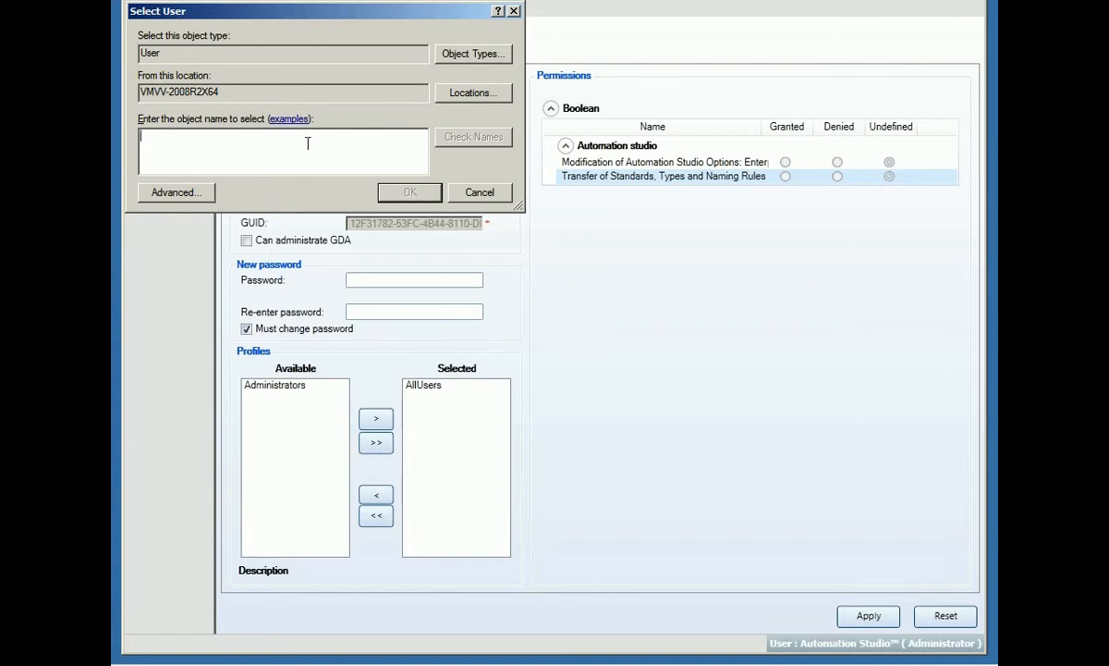
text(FAMICTACH)
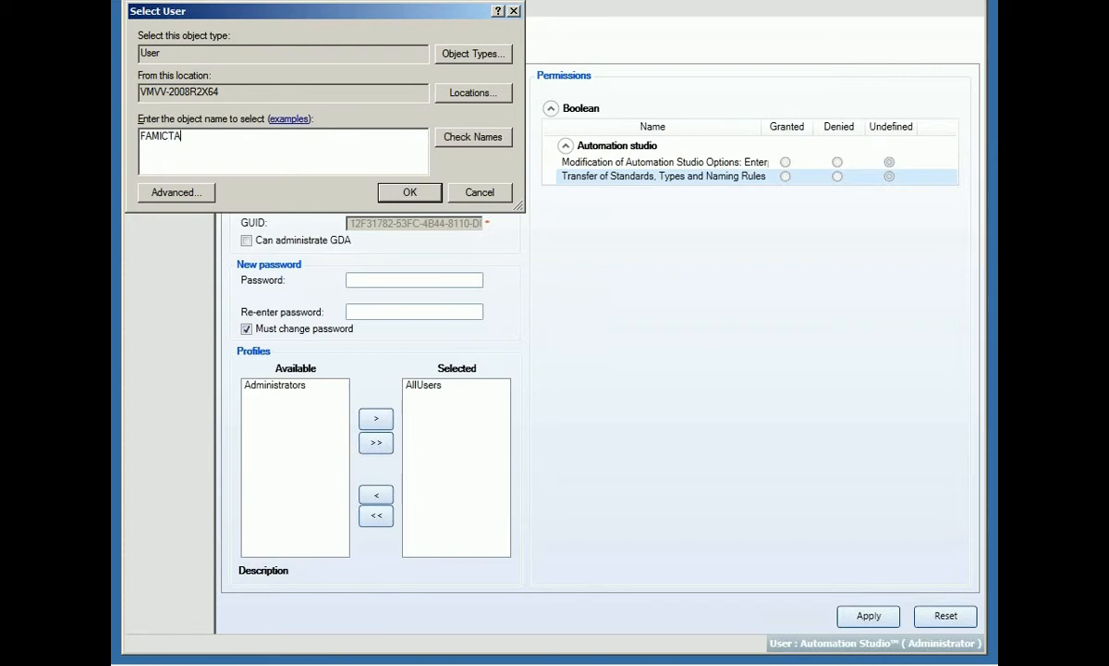
key(BackSpace)
key(BackSpace)
key(BackSpace)
key(BackSpace)
click(410, 192)
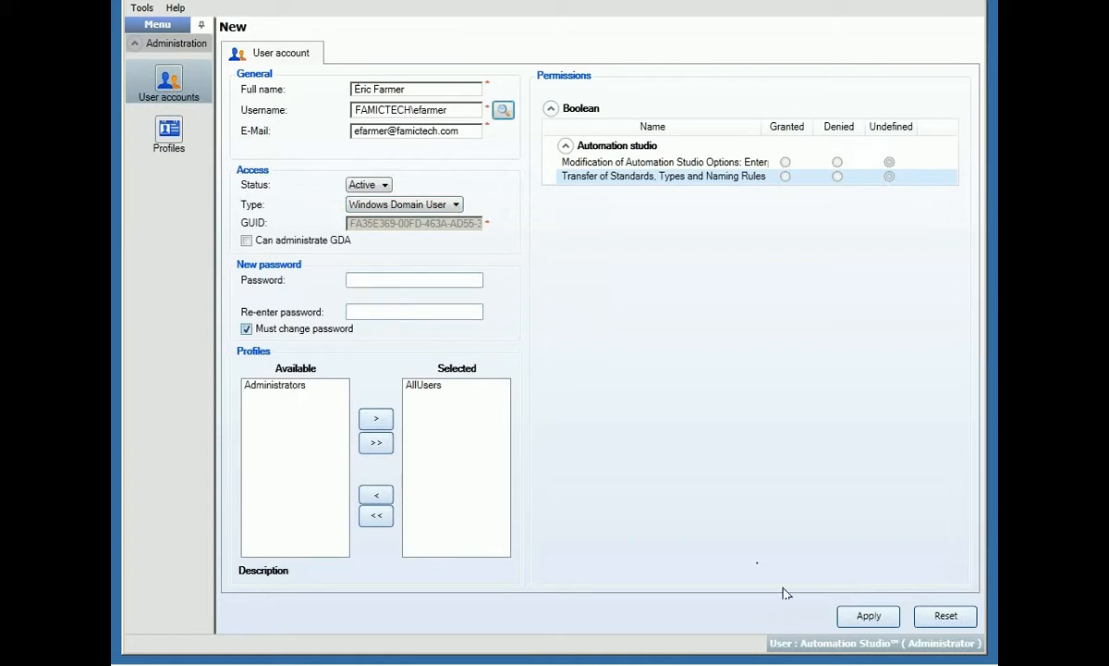
Apply the new Windows domain account, confirm the save message, and return to the User accounts list.
click(868, 616)
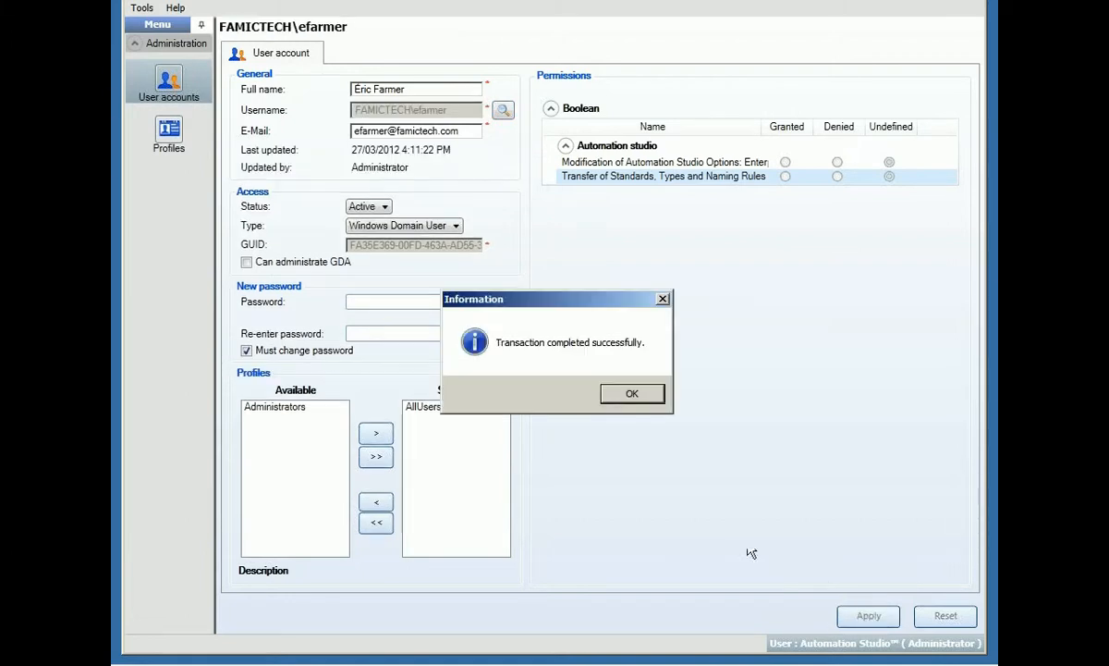
click(636, 395)
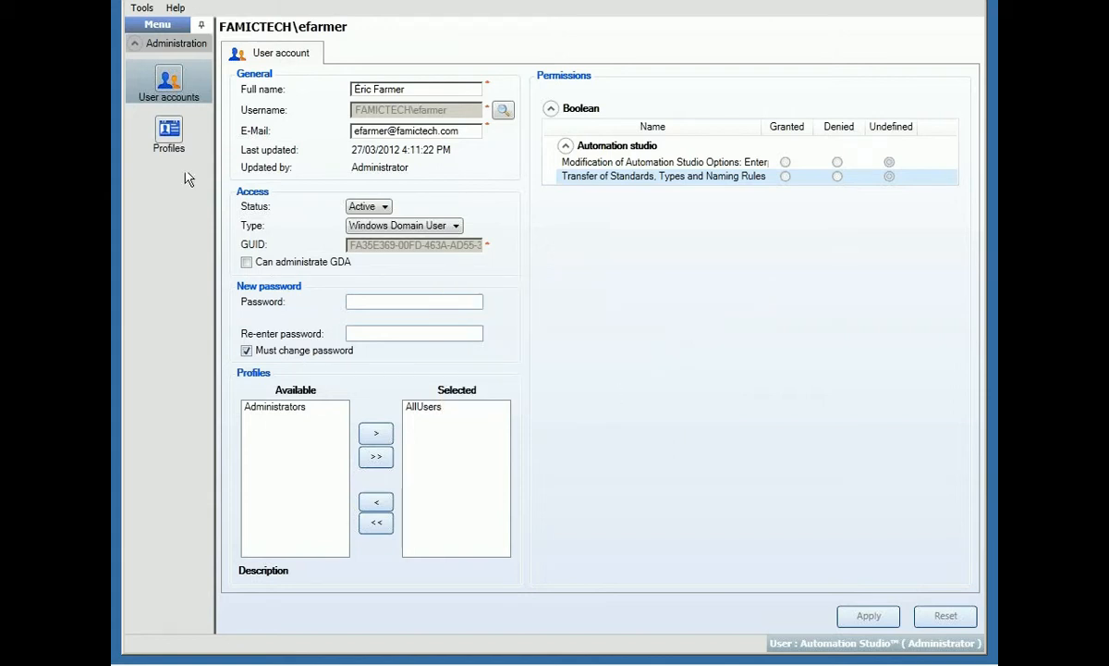
click(168, 85)
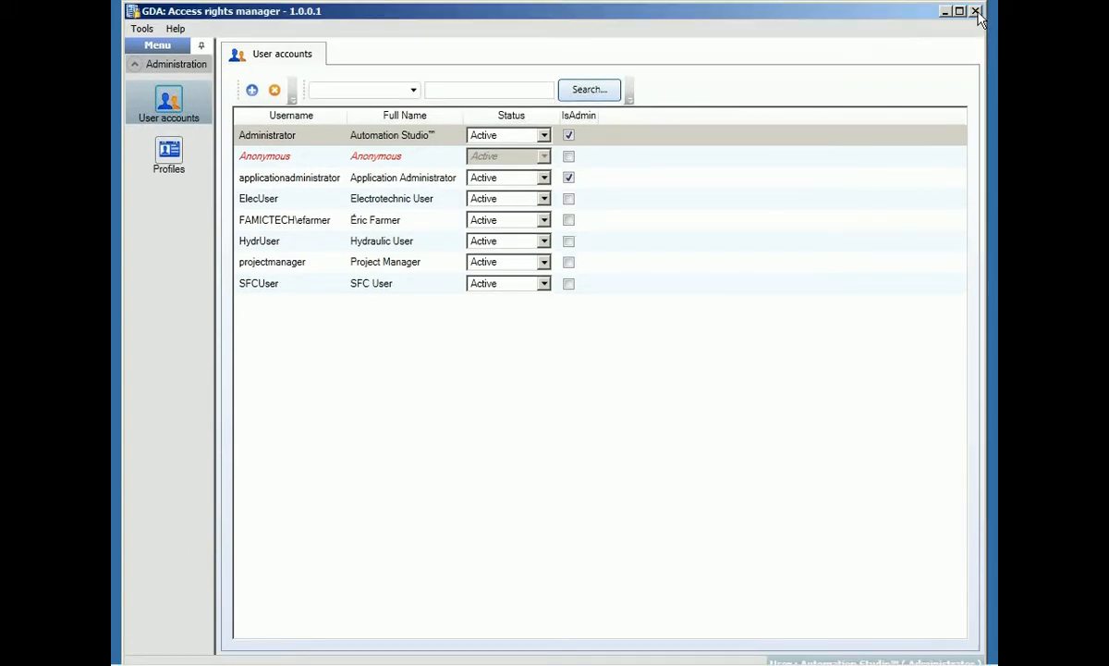
Close the GDA access rights manager, exit the full-screen VM console, and switch to Automation Studio.
click(976, 12)
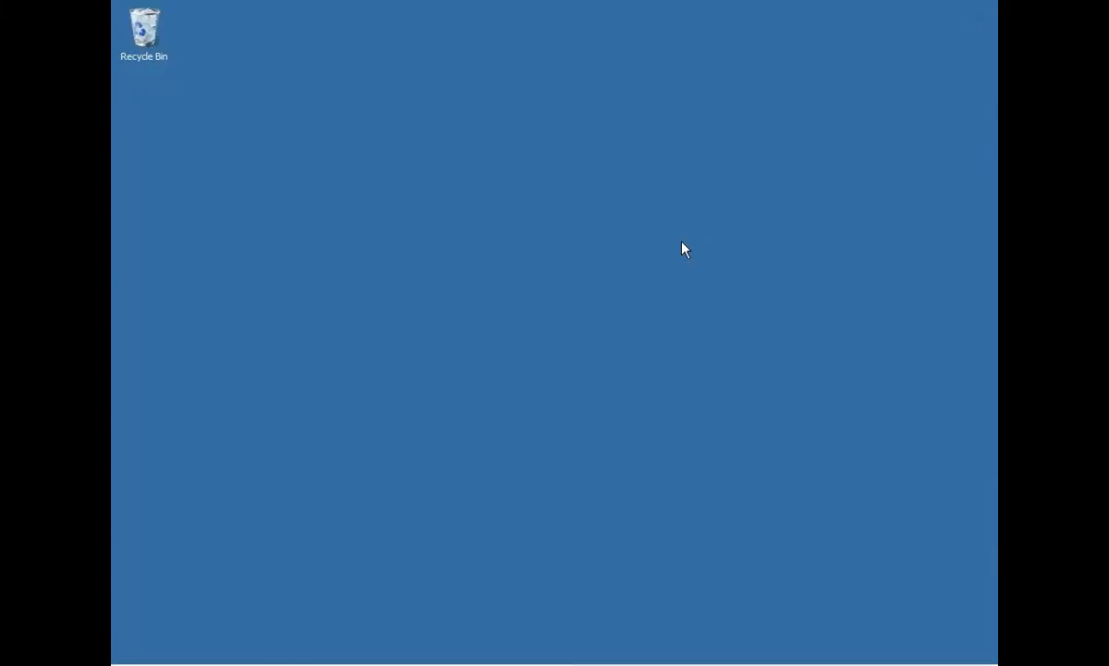
key(ctrl+alt)
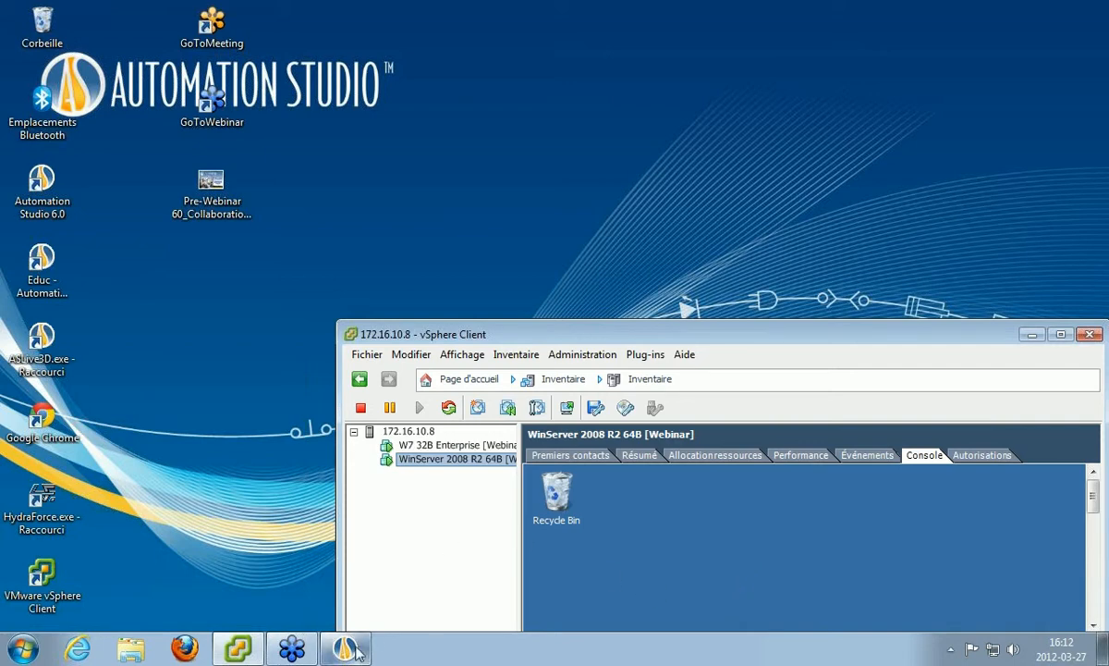
mouse_move(355, 653)
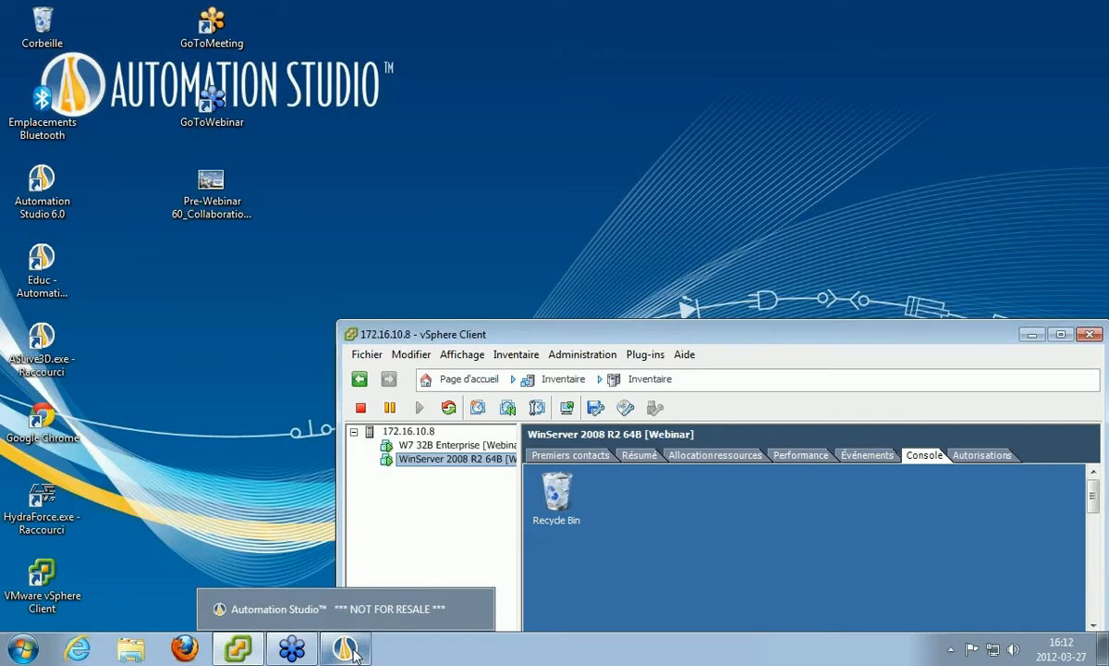
click(349, 650)
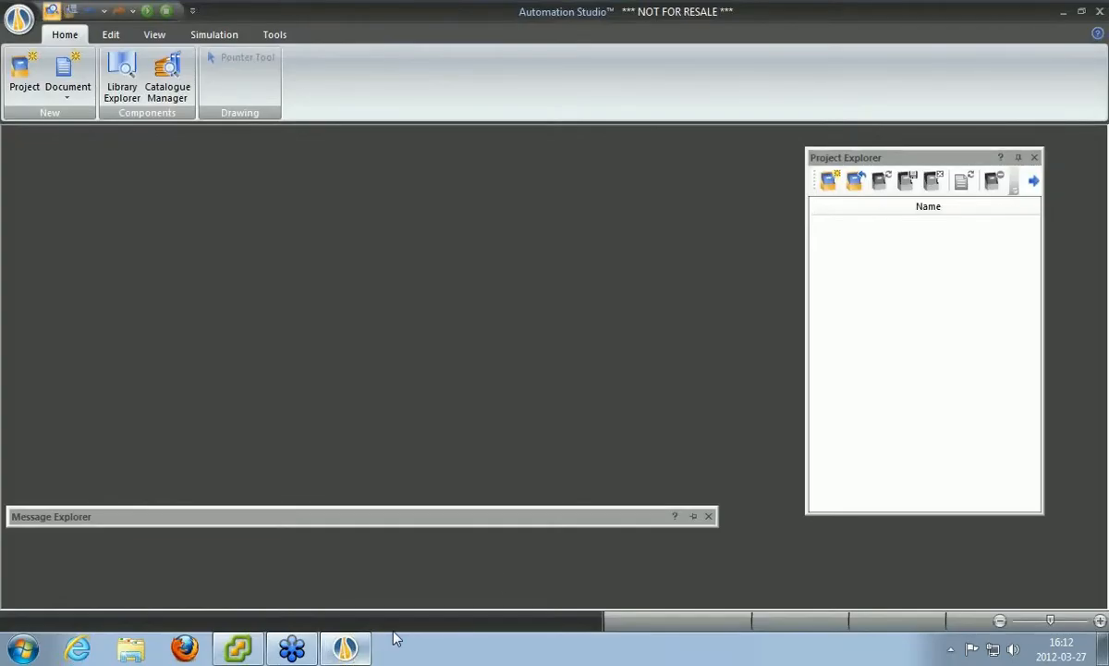
Open the Webinar.prx project from the Project Explorer.
click(860, 182)
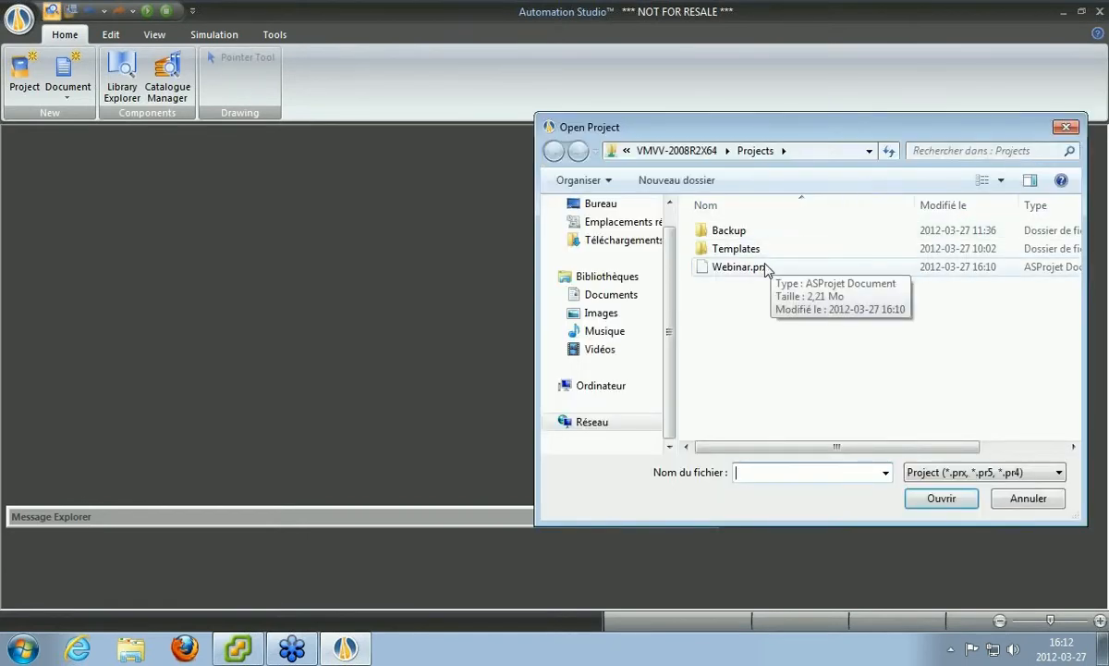
click(758, 274)
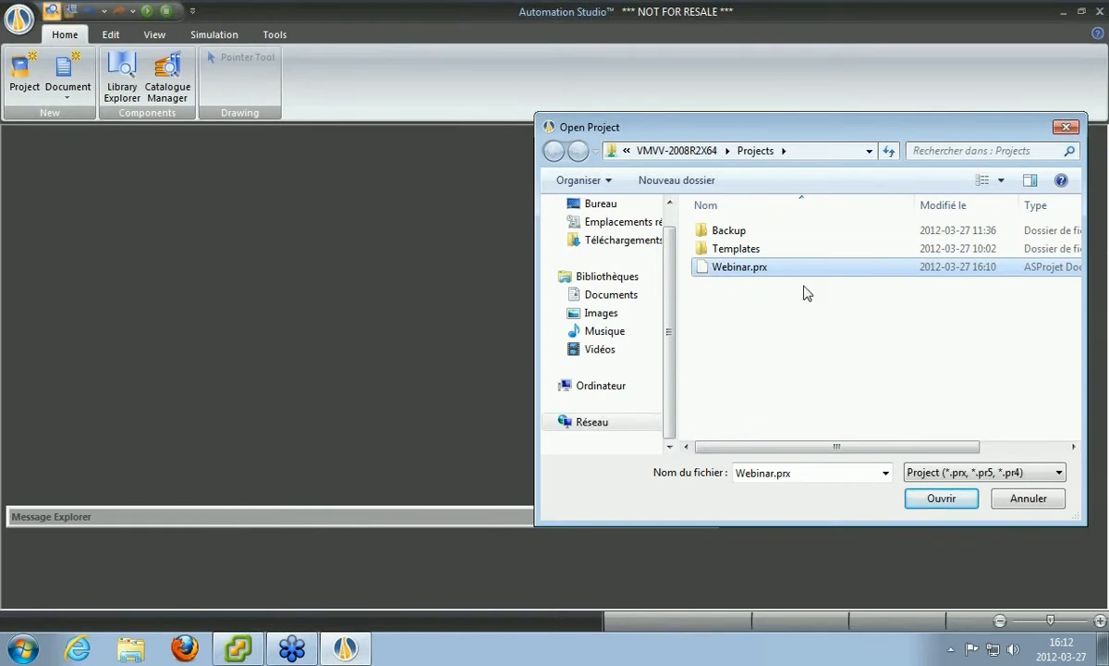
click(939, 499)
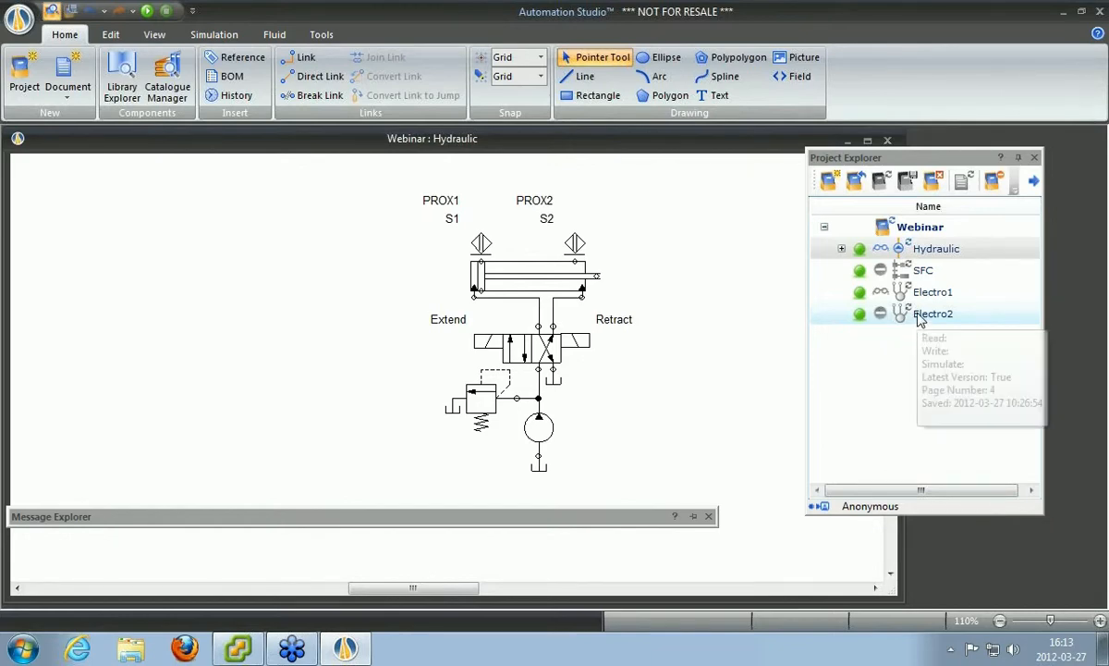
double_click(919, 316)
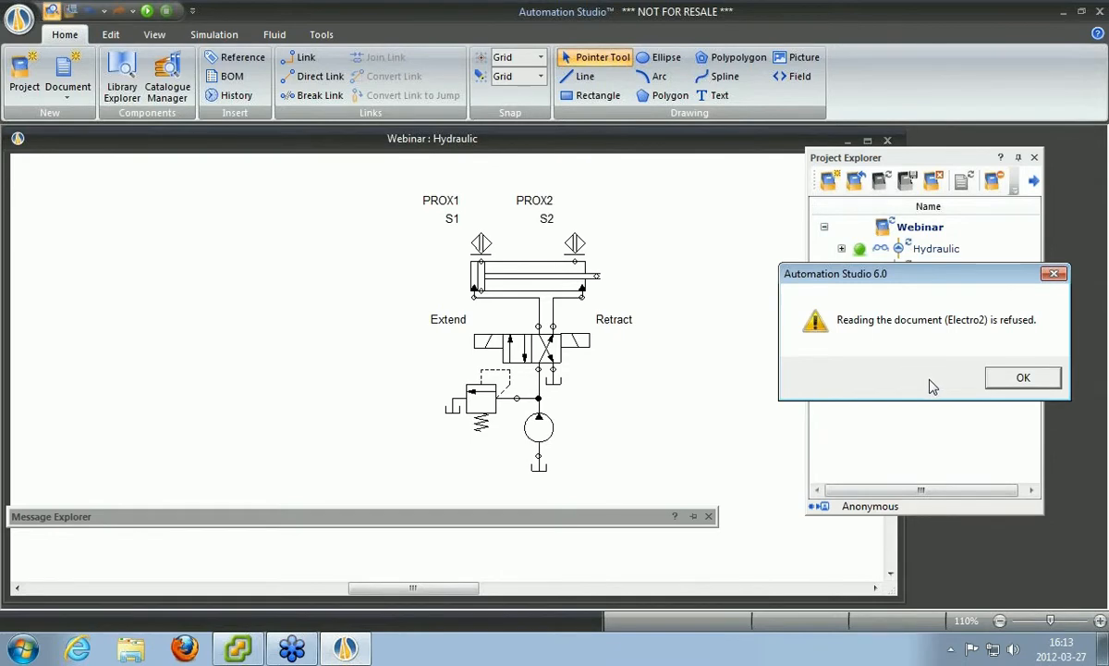
click(994, 379)
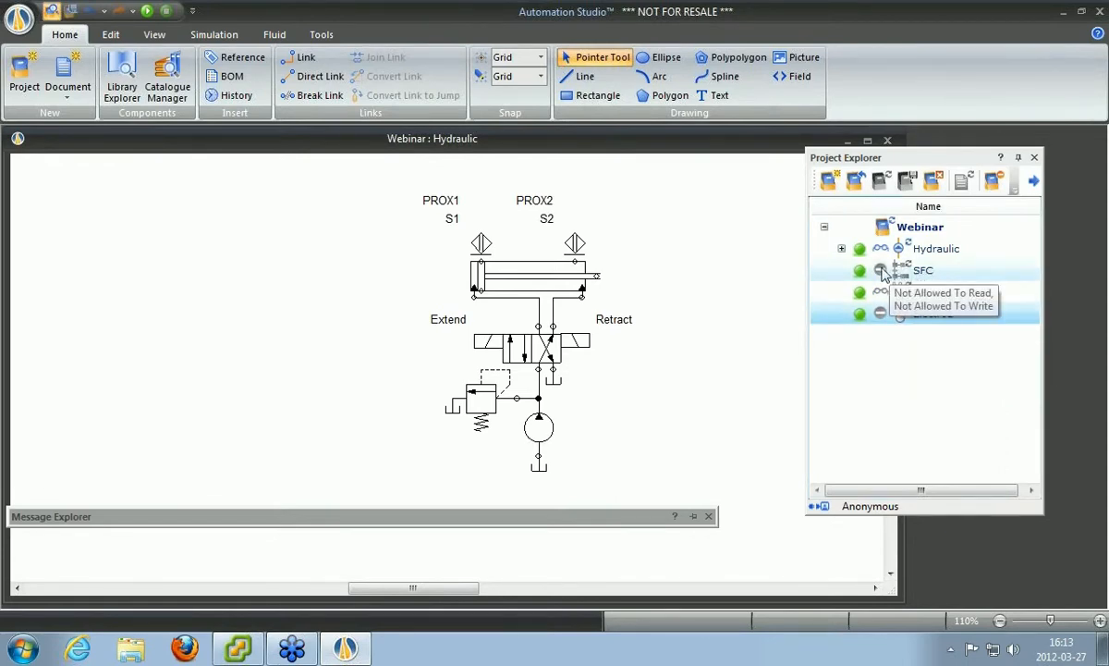
click(933, 295)
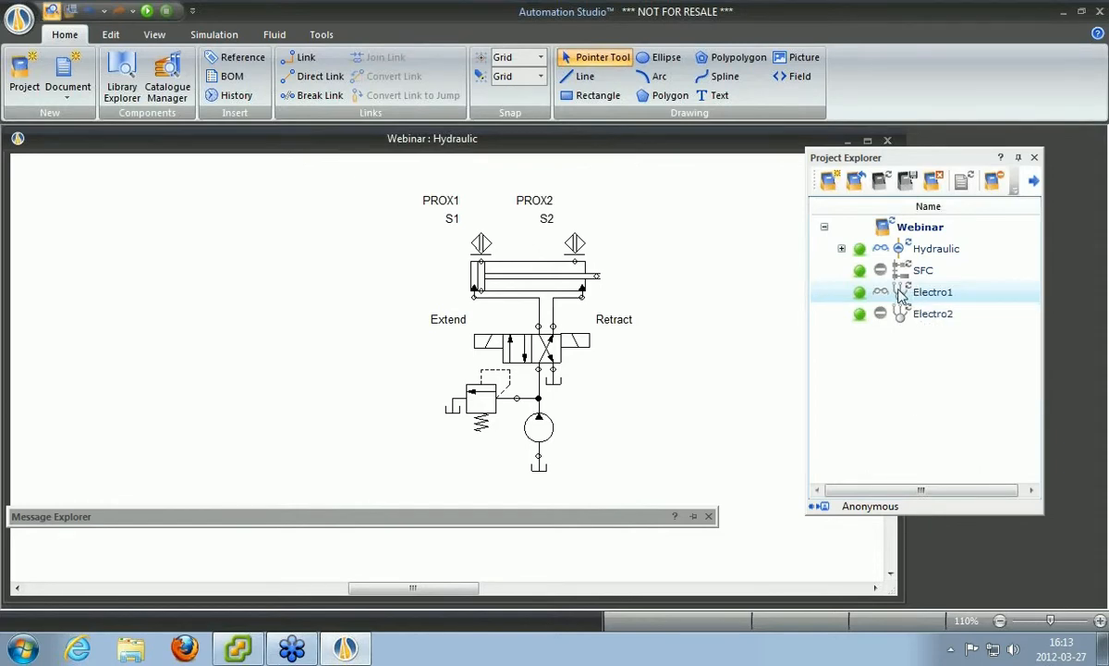
right_click(901, 294)
key(Escape)
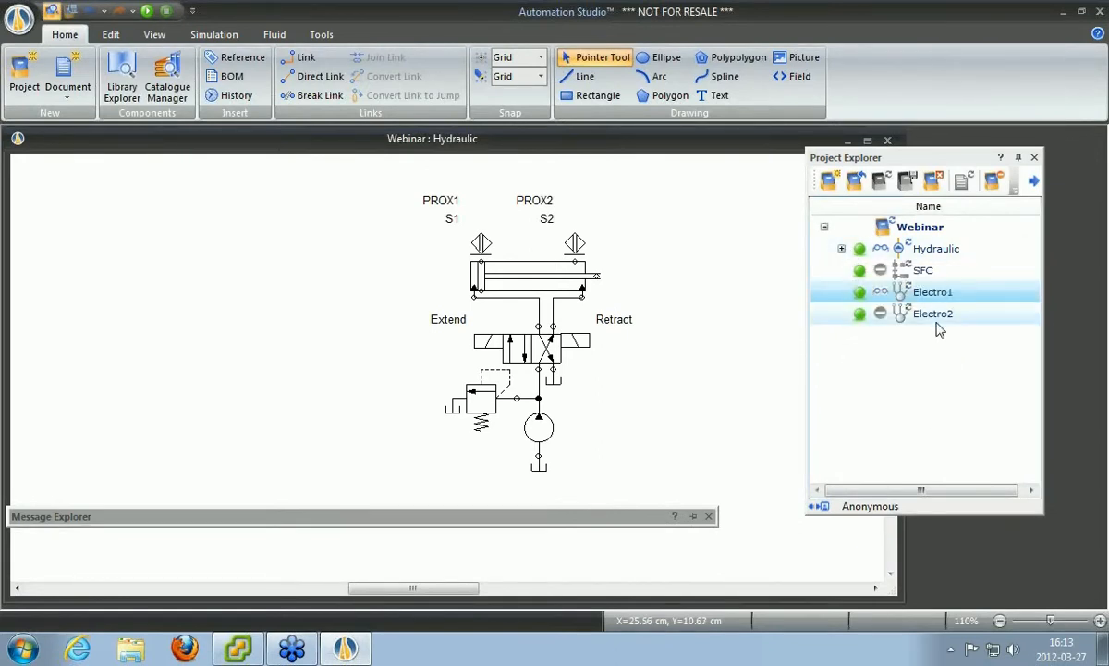
Expand Hydraulic to show View1, try dragging the cylinder left, and raise the message log panel.
click(841, 249)
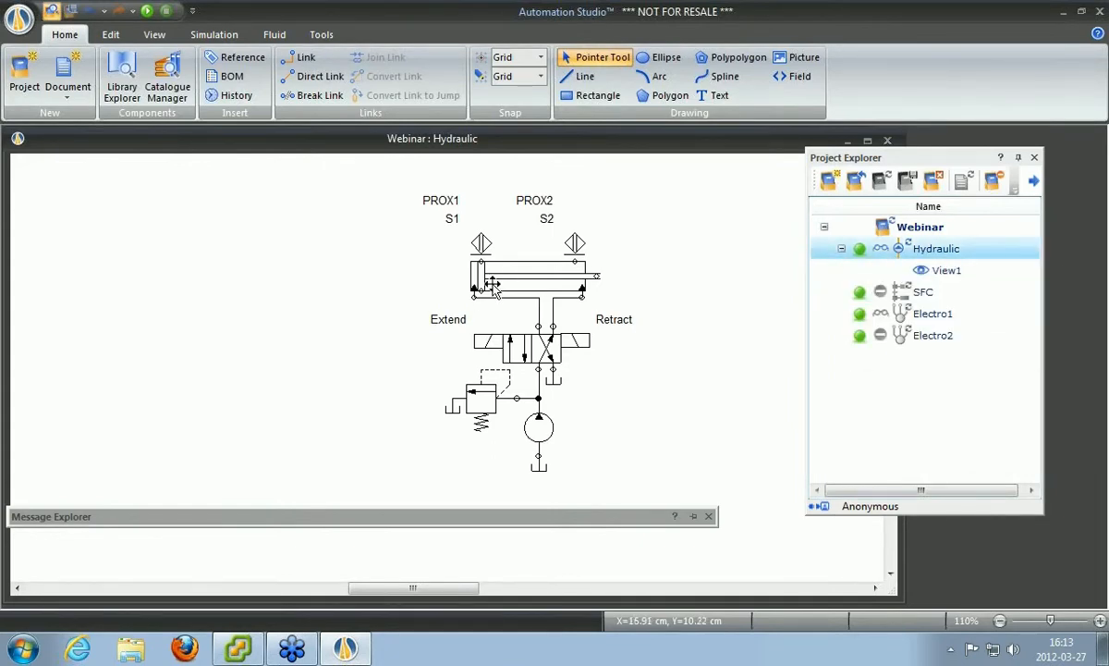
click(541, 277)
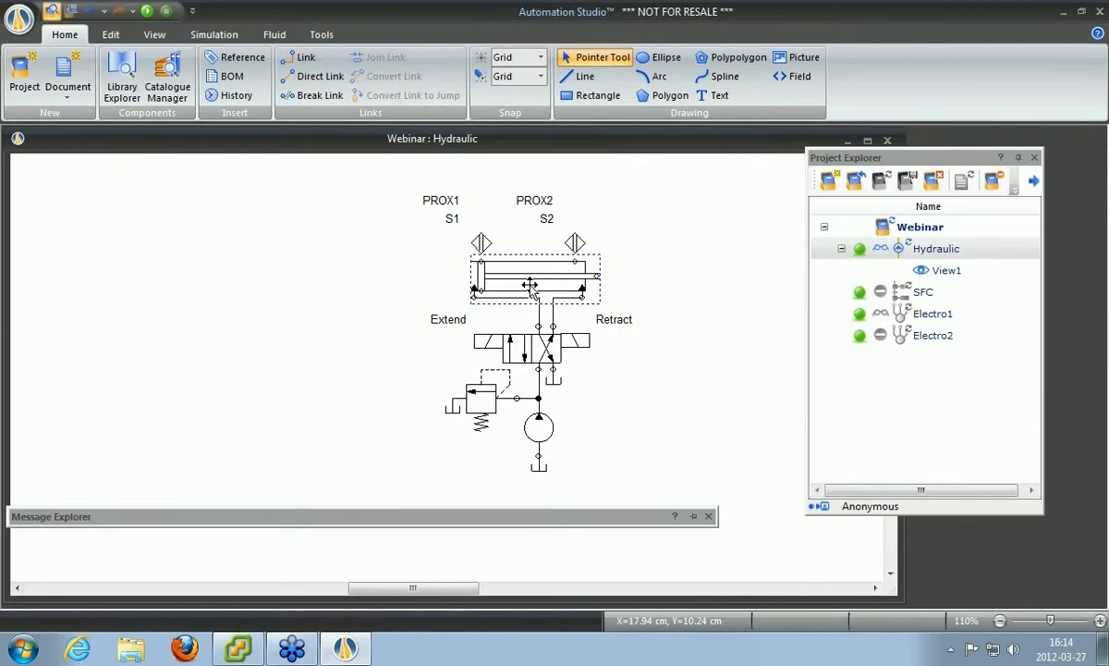
drag(530, 285, 292, 252)
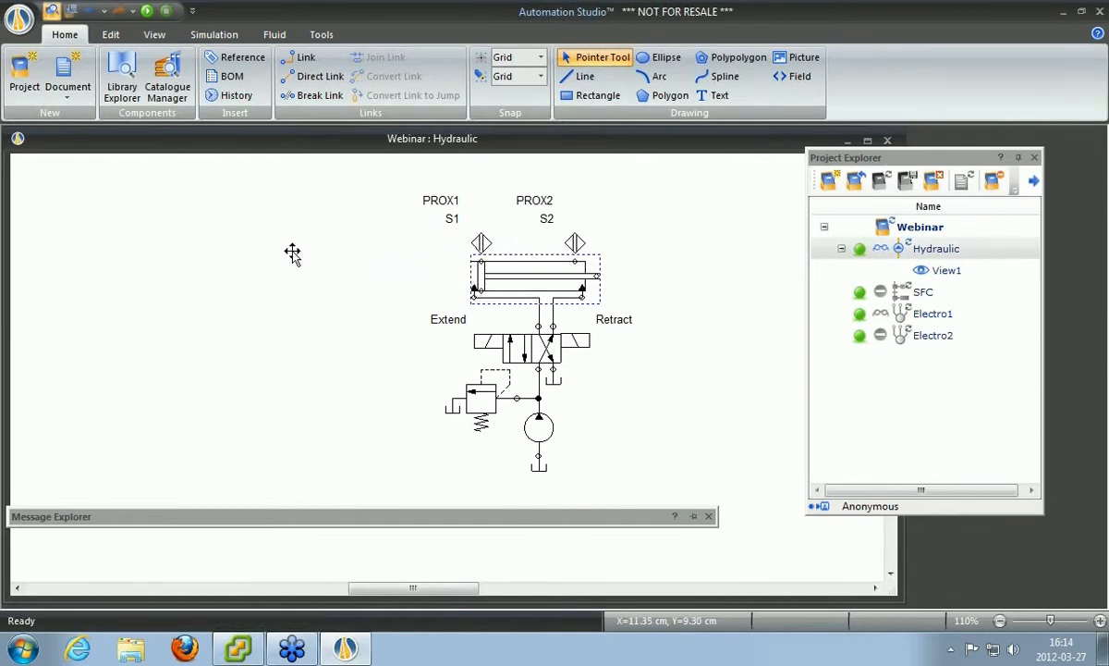
drag(672, 520, 656, 475)
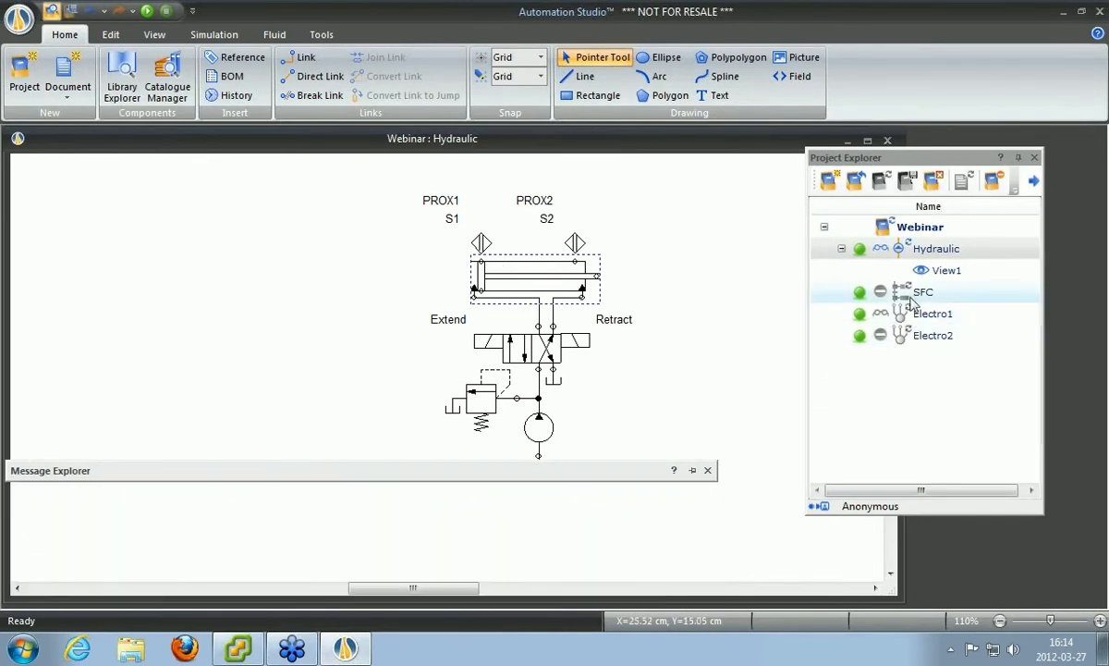
Enlarge the Message Explorer to show seven entries and select the refused Hydraulic edit message.
click(706, 560)
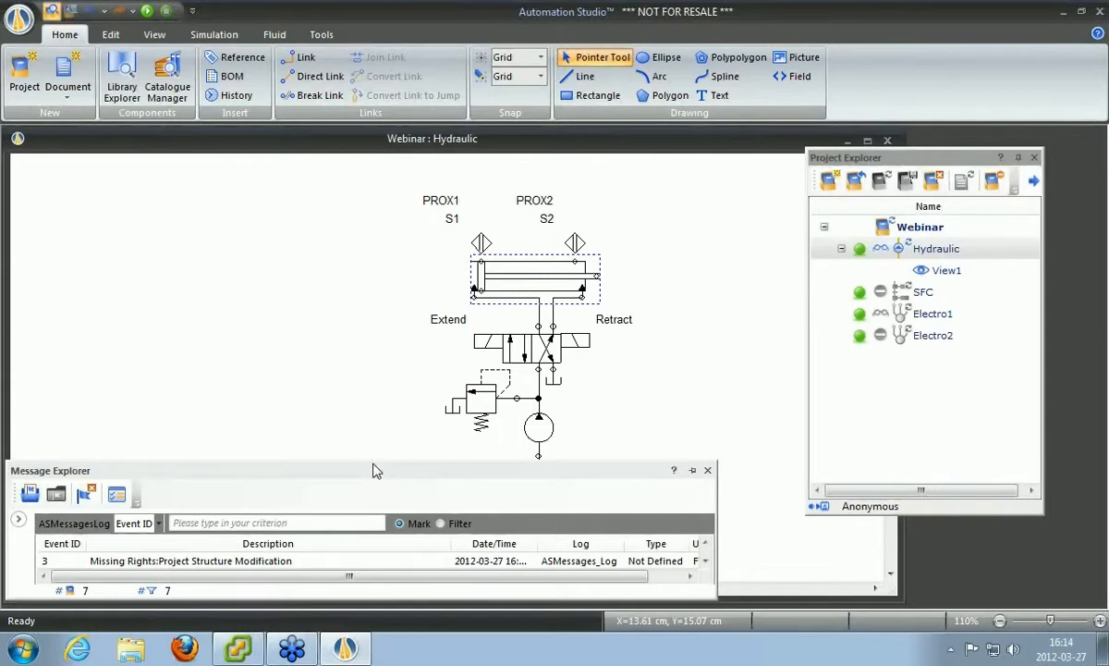
drag(374, 460, 384, 314)
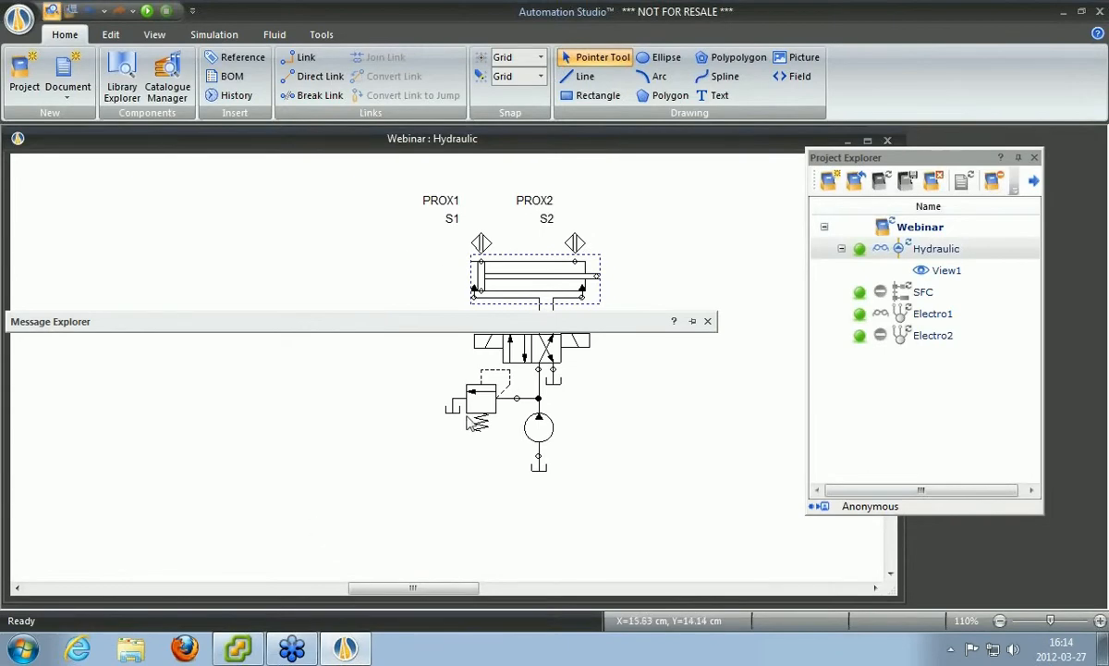
click(692, 321)
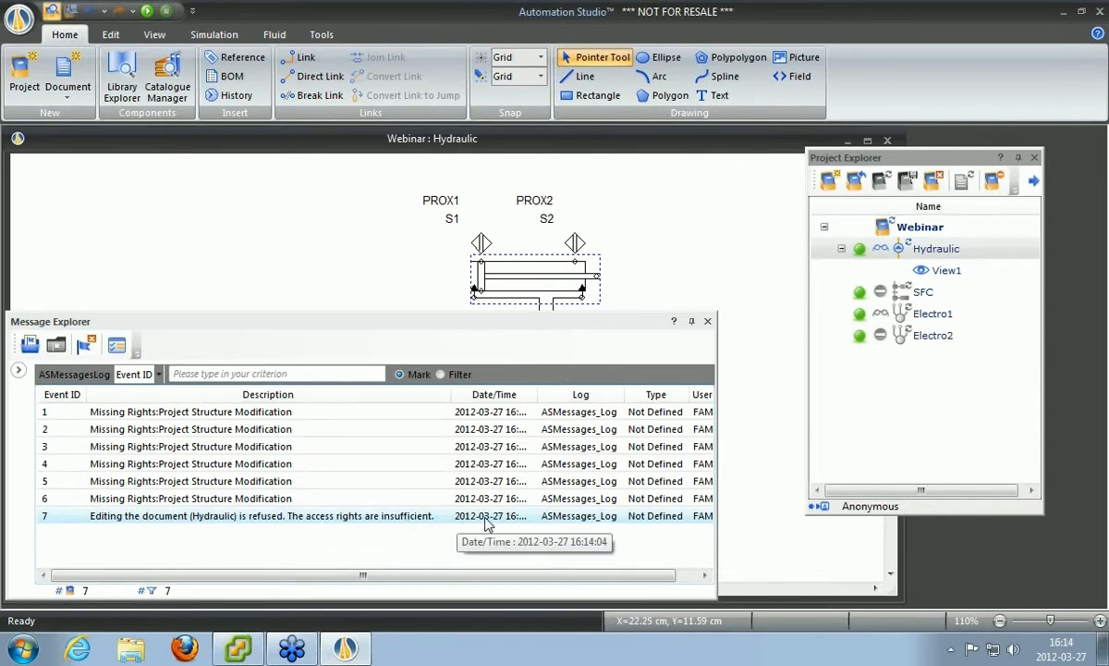
click(430, 519)
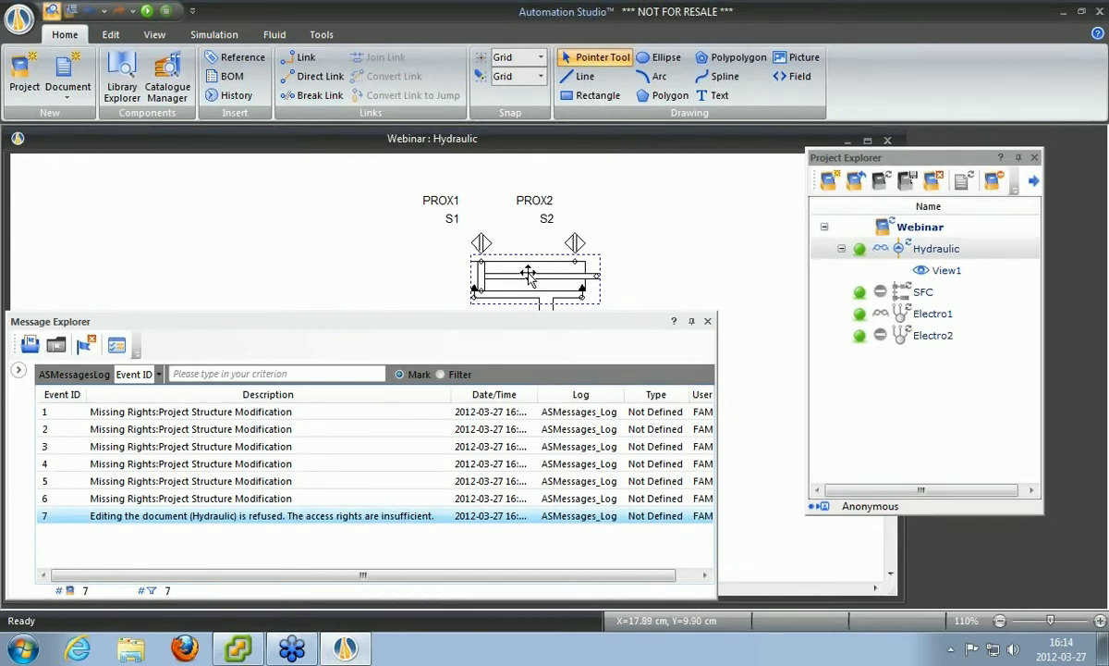
double_click(528, 274)
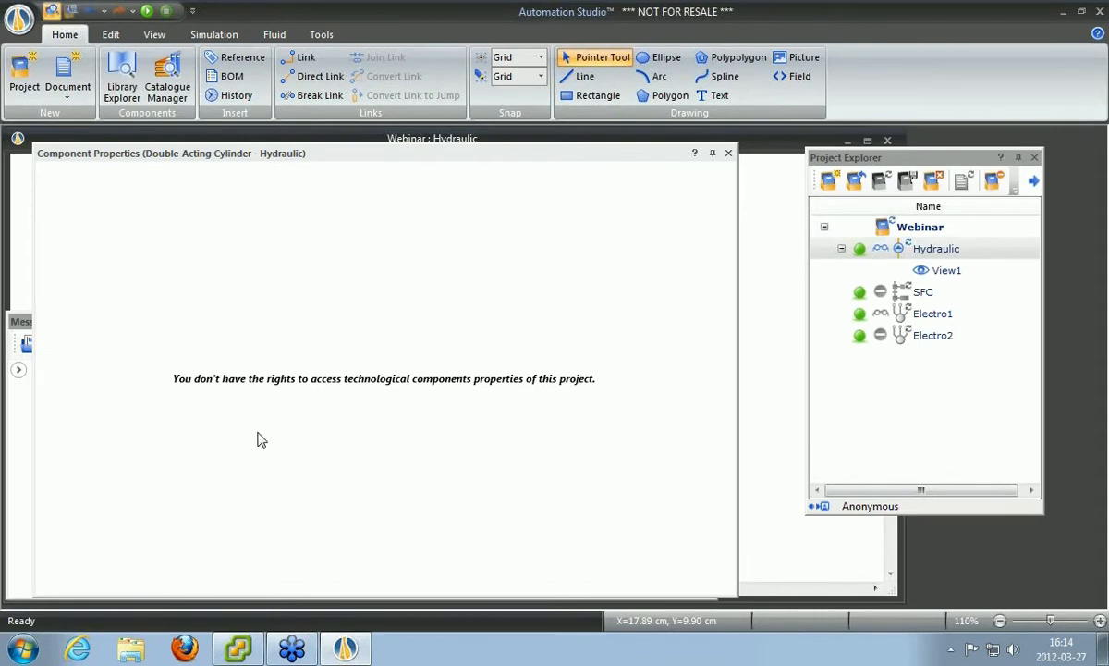
click(729, 154)
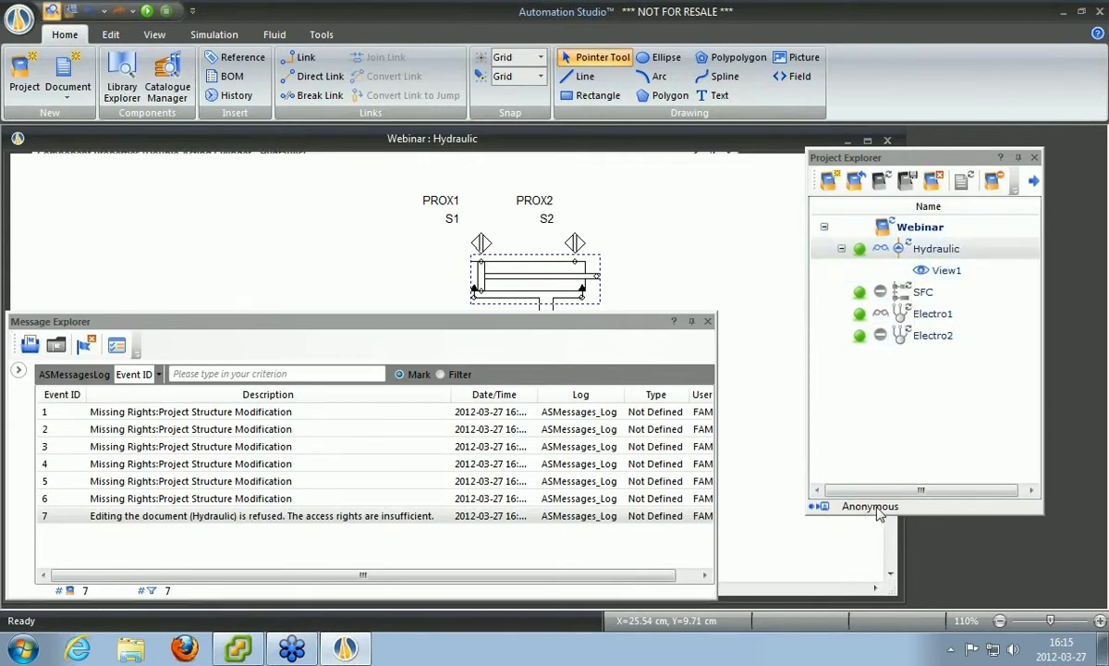
Open Connection Profiles from the Tools tab's Administration group.
mouse_move(890, 263)
click(321, 39)
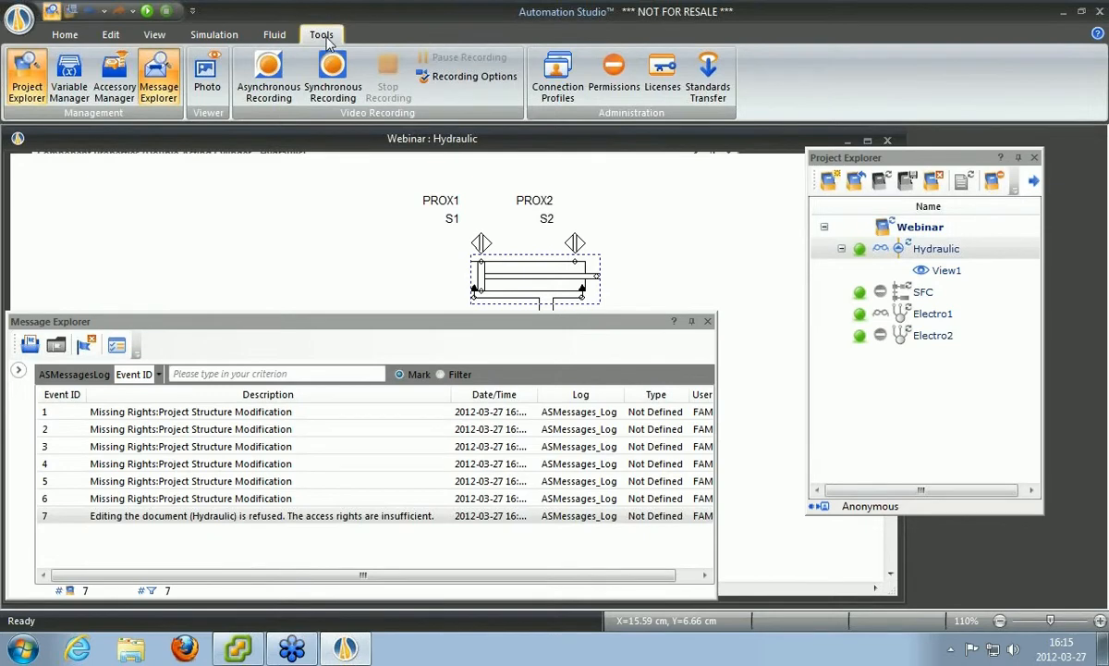
click(559, 88)
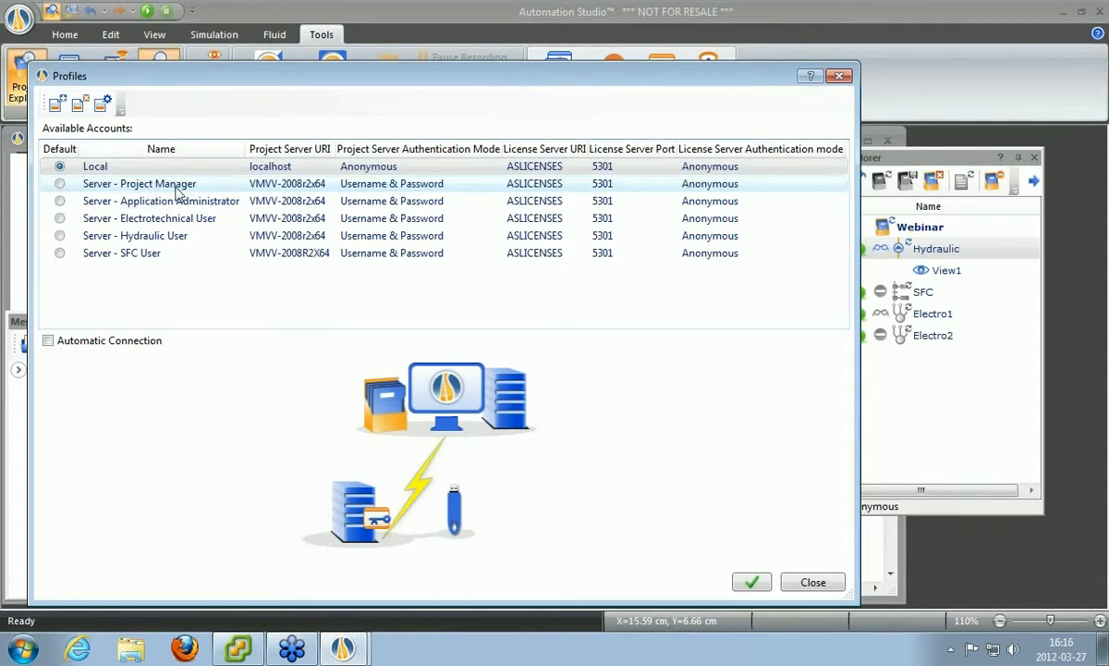
Edit the Server - SFC User profile to keep Username & Password login with username SFCUser.
double_click(145, 264)
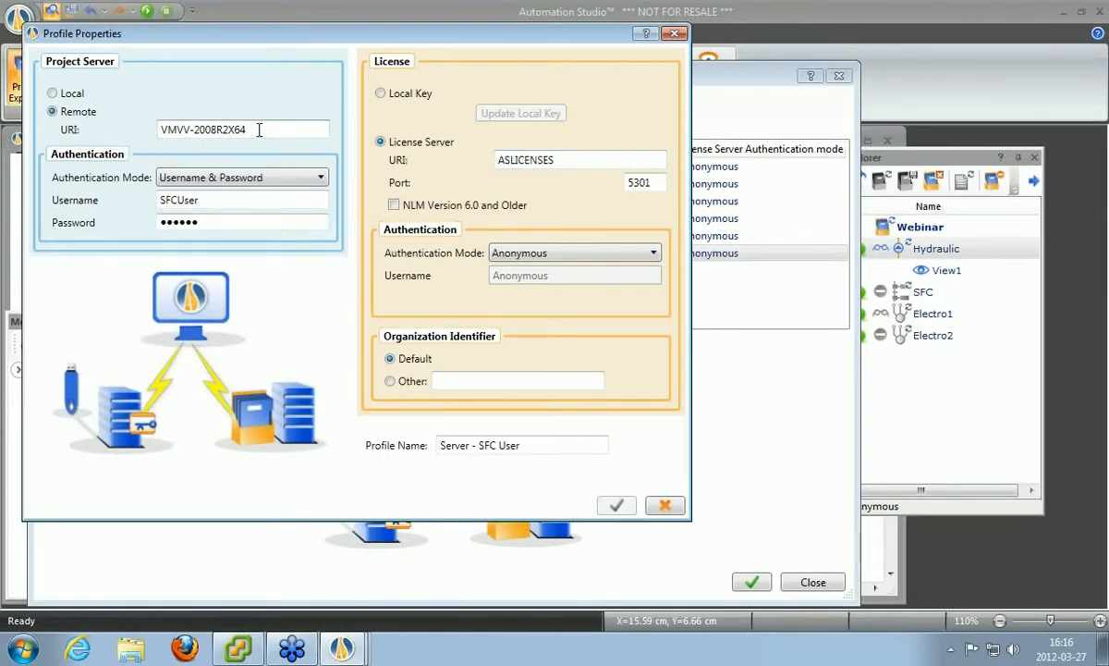
drag(259, 129, 129, 127)
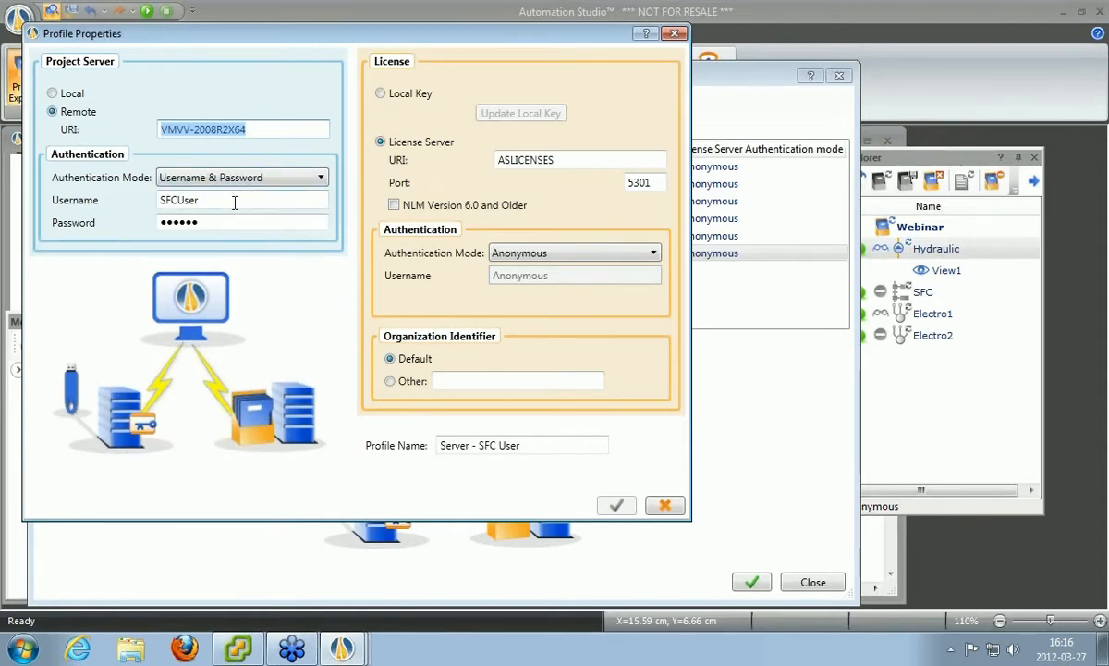
double_click(235, 201)
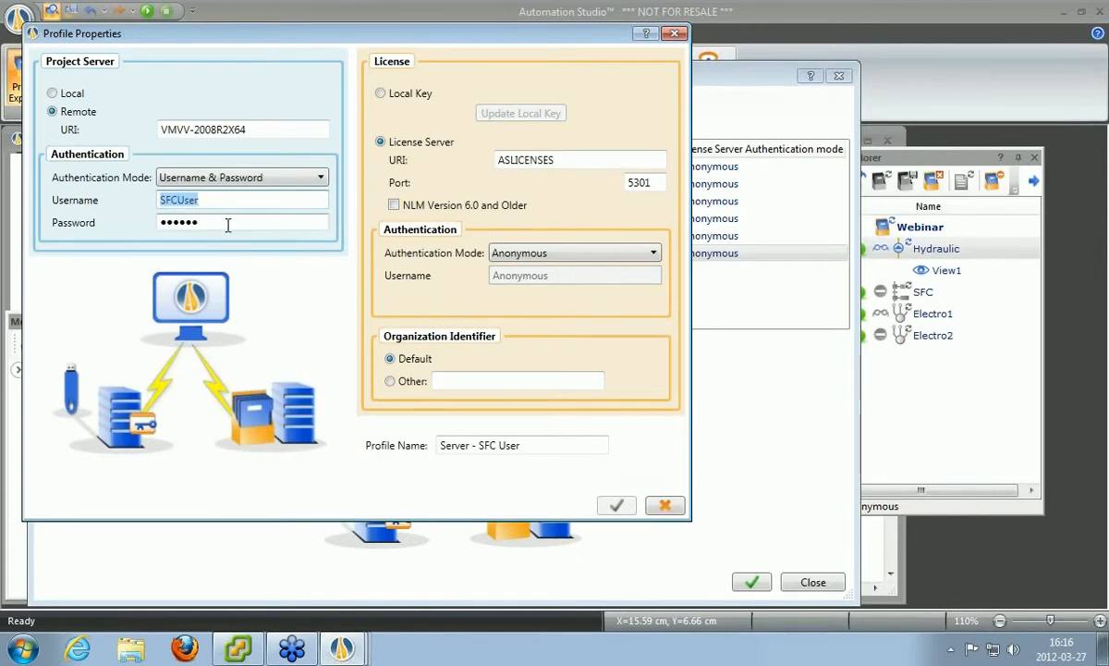
click(228, 224)
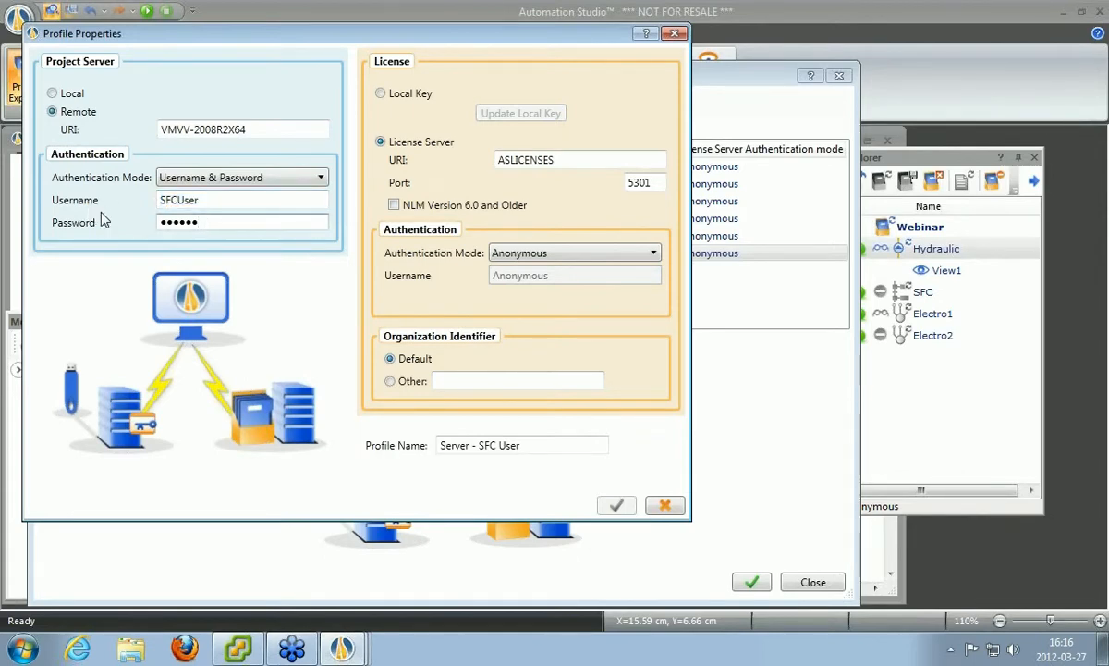
click(314, 181)
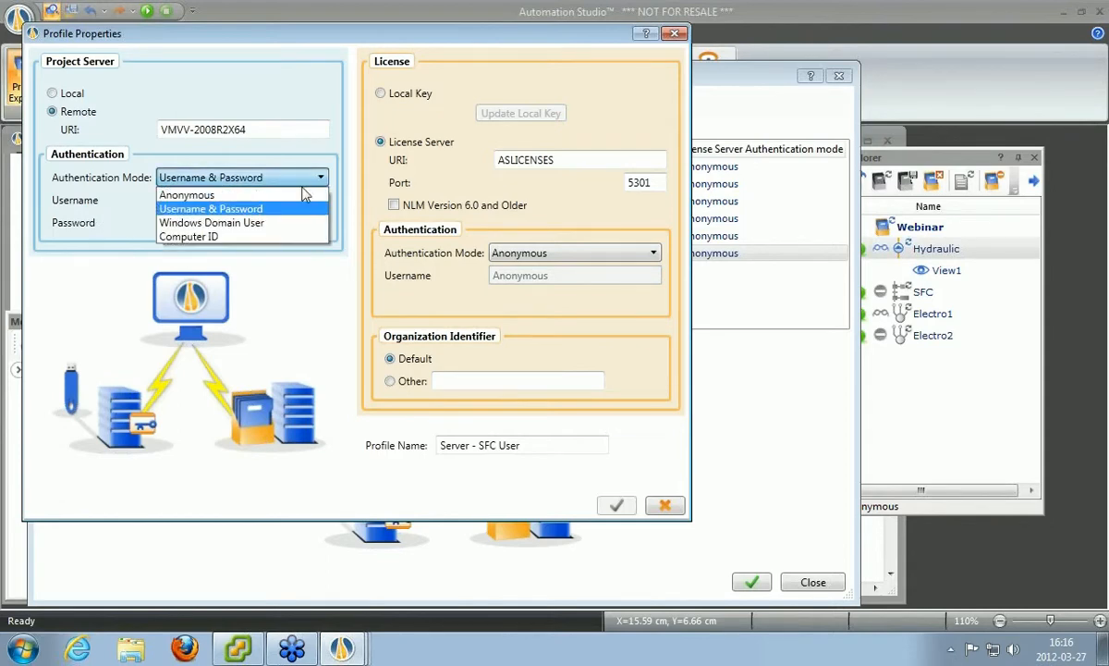
click(272, 225)
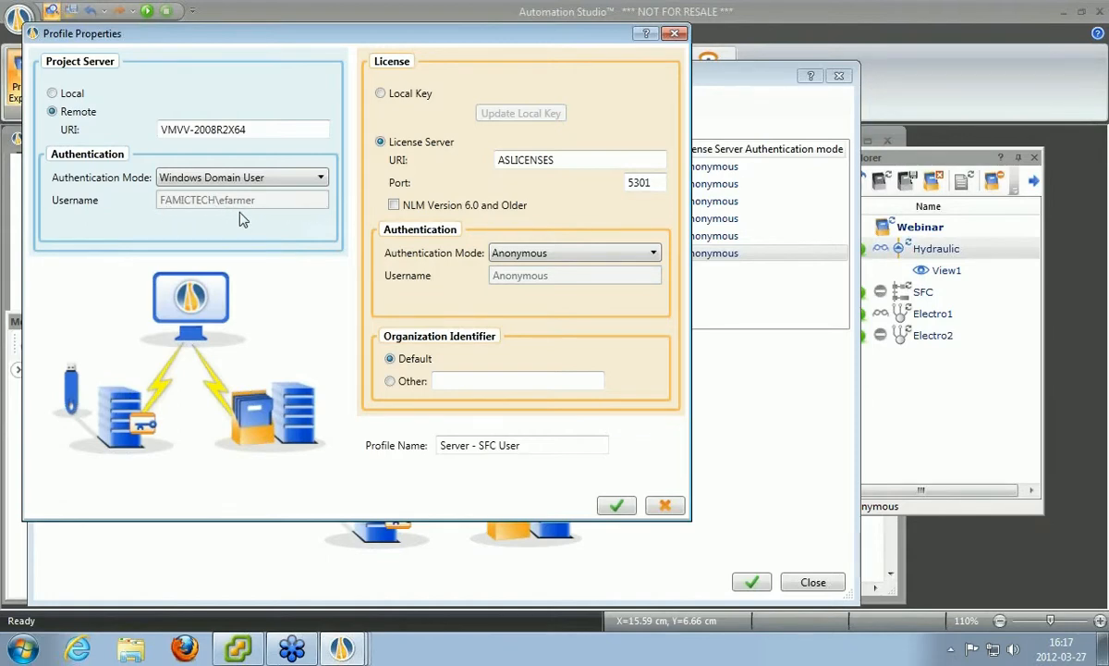
click(278, 179)
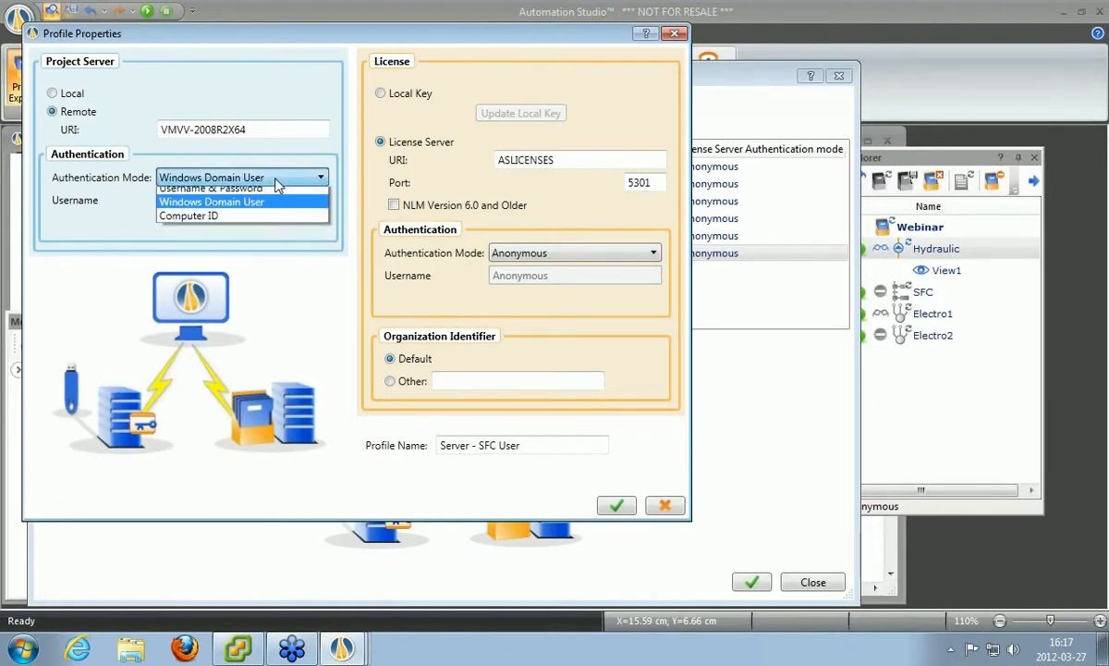
click(259, 210)
click(222, 197)
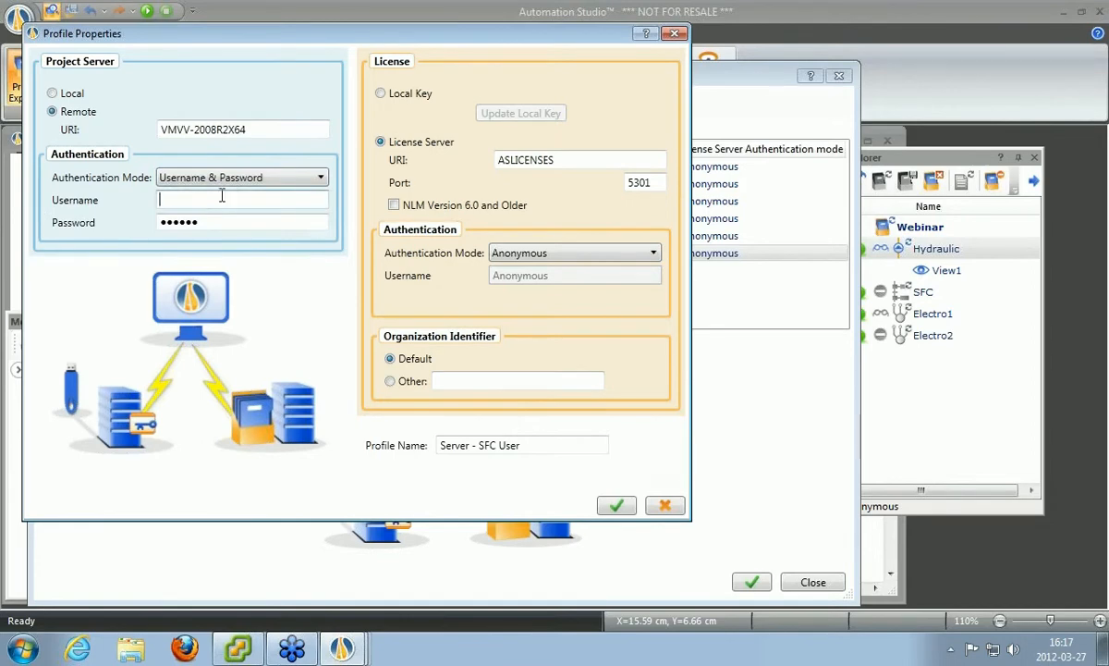
text(SFCUser)
Save the profile, close the Profiles list, and exit Automation Studio with Alt+F4.
click(617, 506)
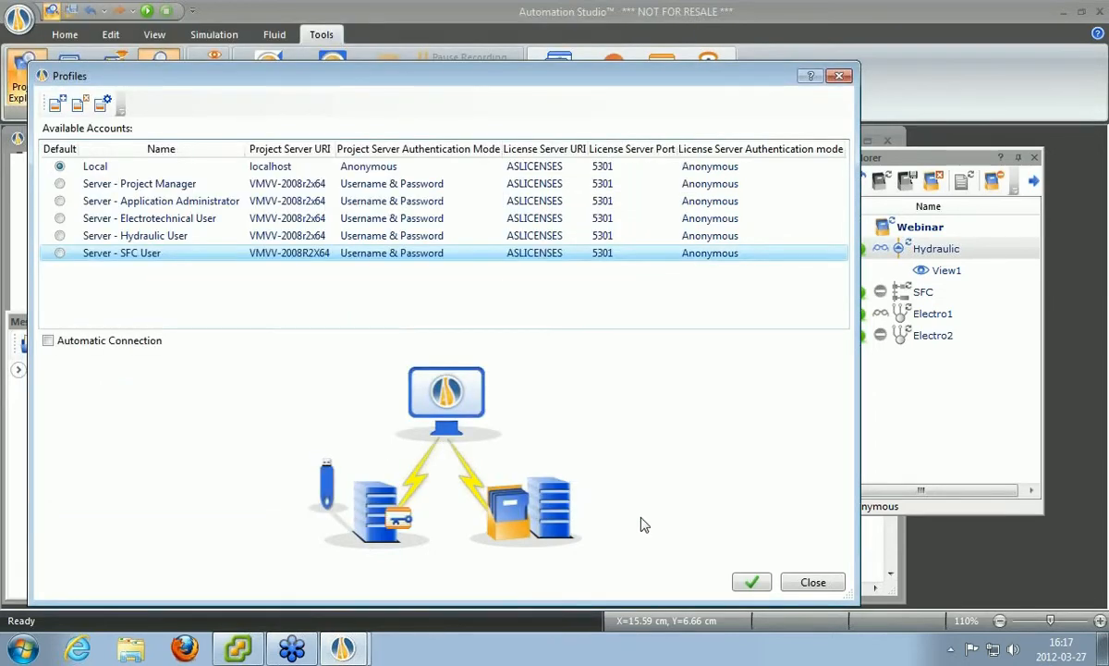
click(753, 582)
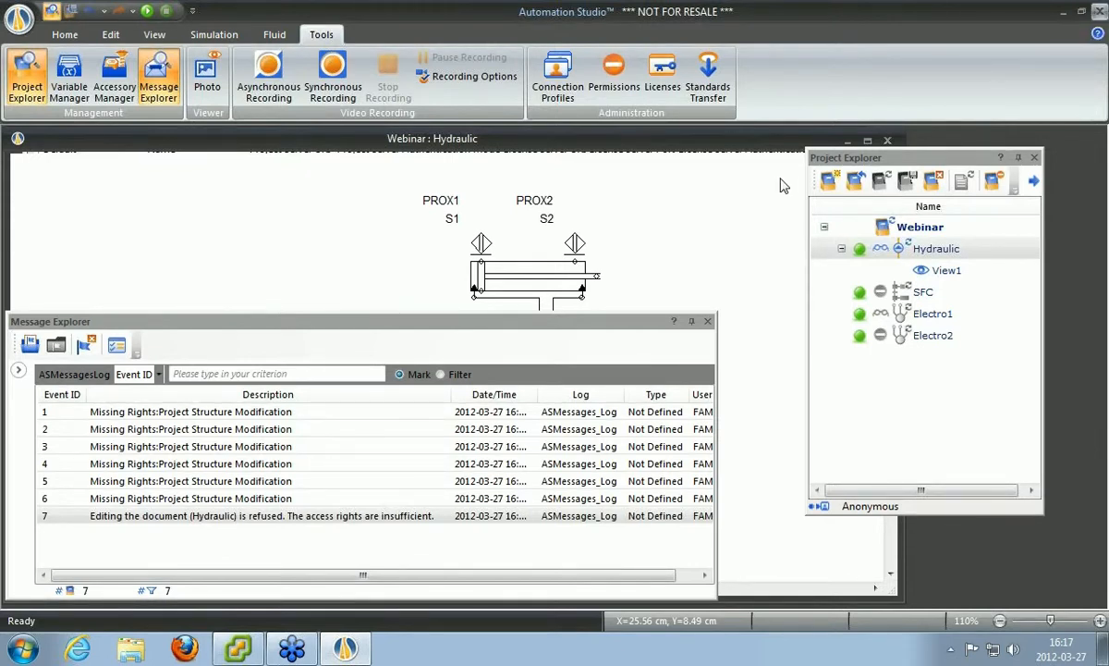
key(alt+F4)
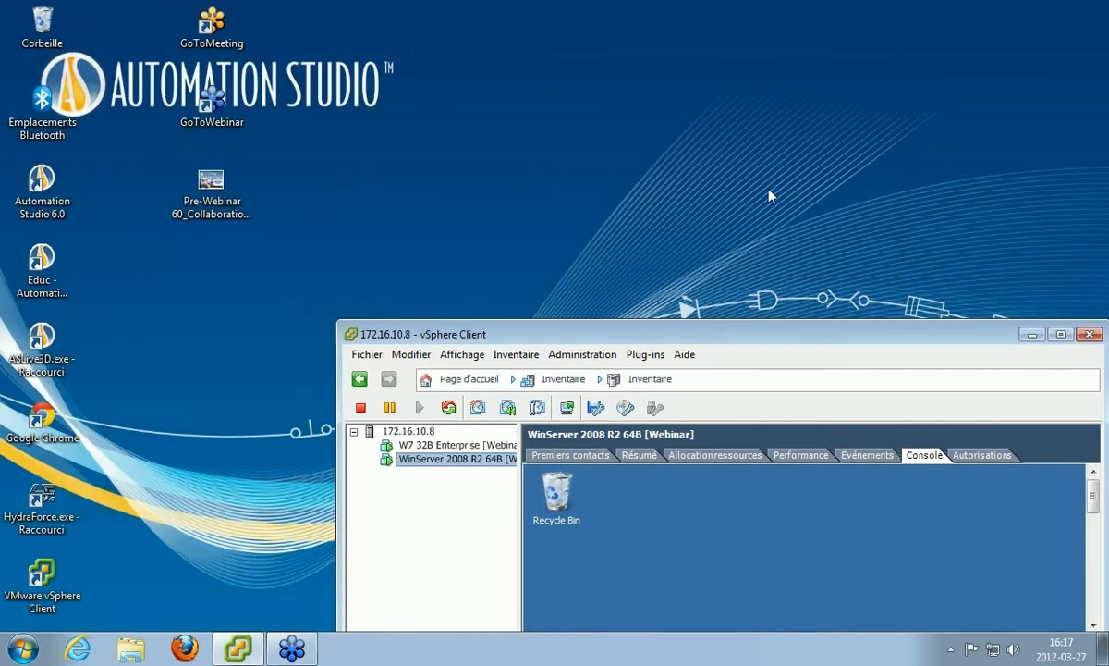
Launch Automation Studio 6.0 and connect using the Server - Project Manager profile.
click(39, 190)
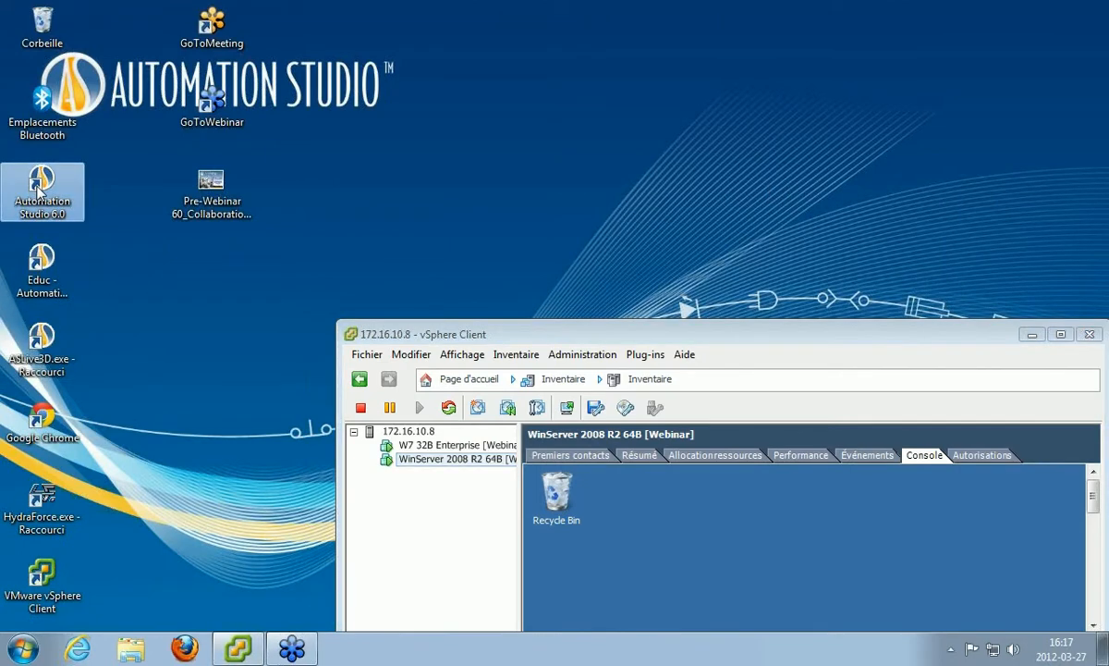
double_click(39, 191)
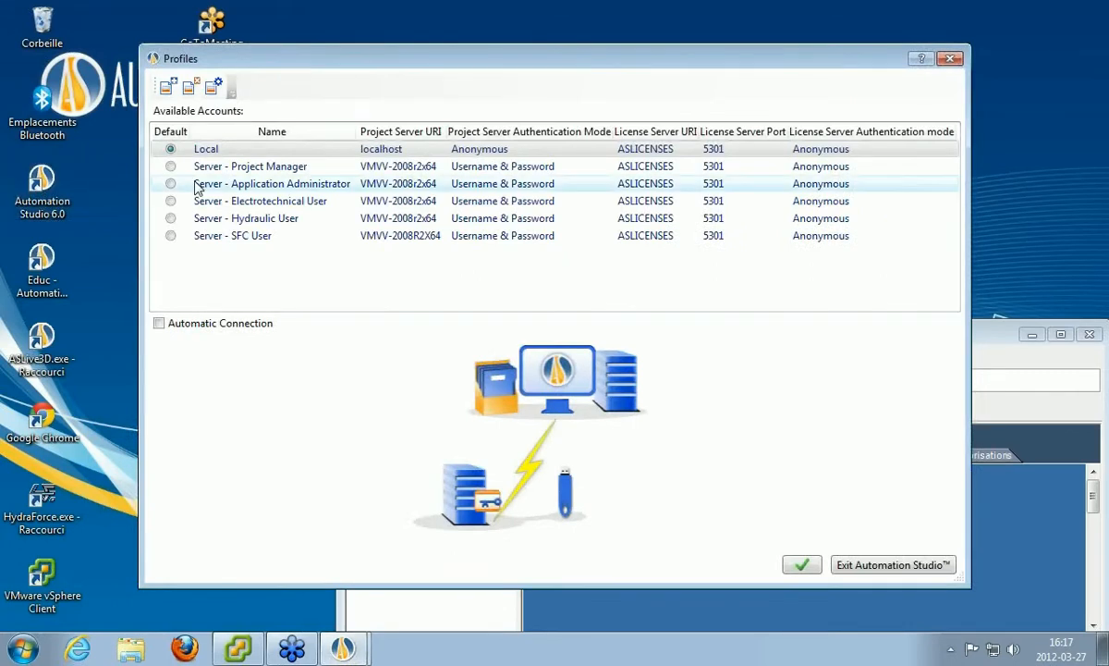
click(250, 169)
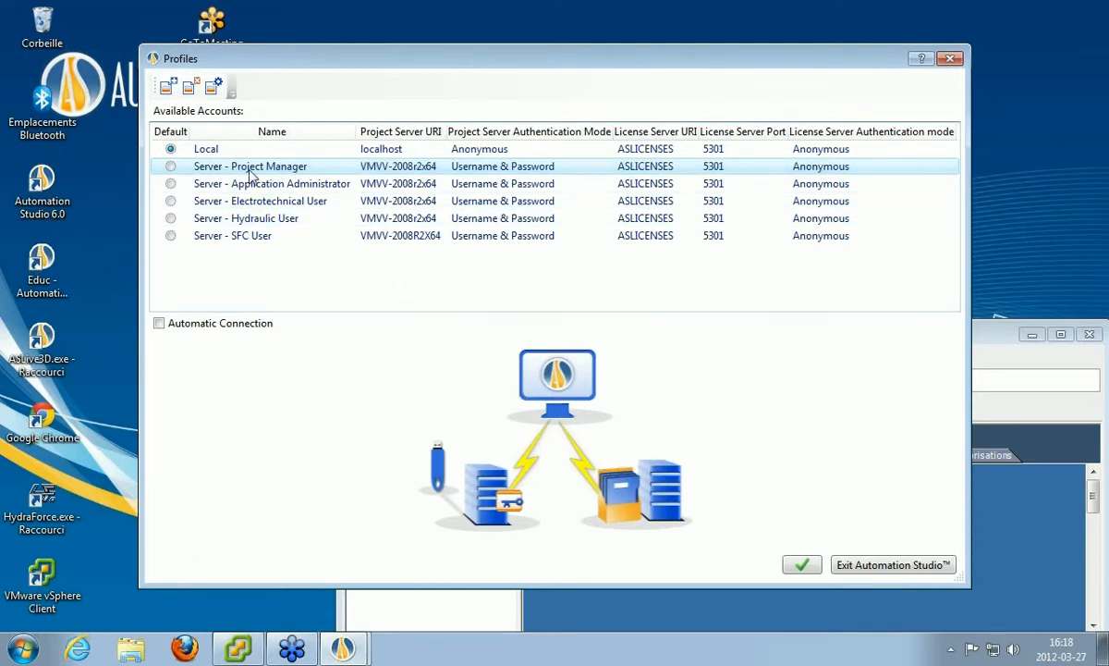
click(802, 566)
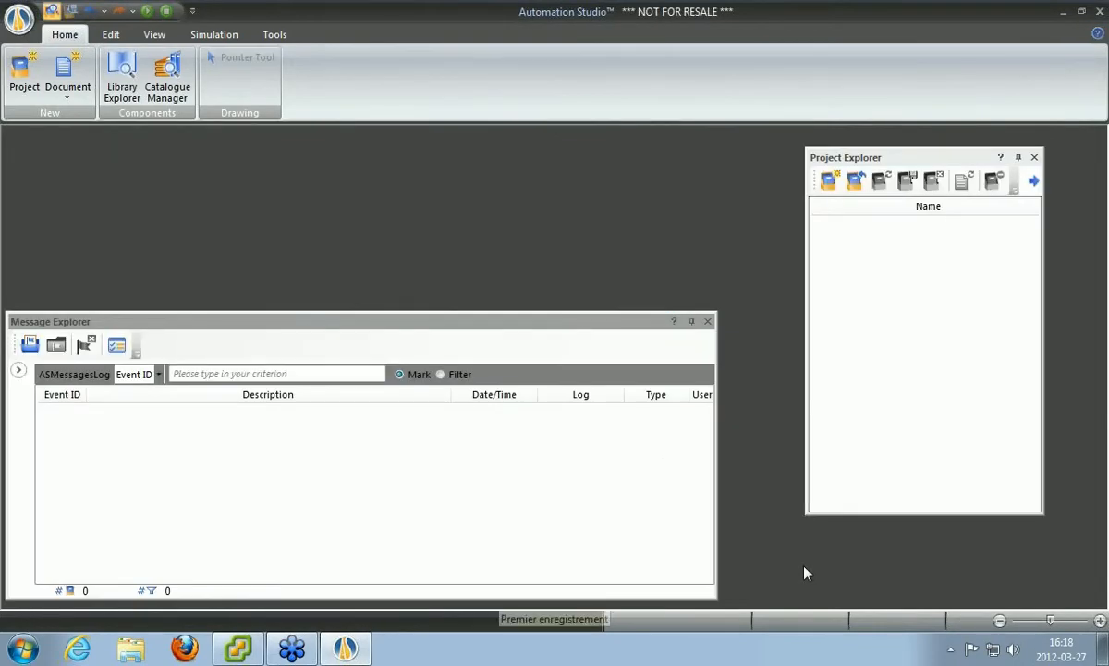
Open Webinar.prx from the server's Projects folder under the Project Manager profile.
click(856, 181)
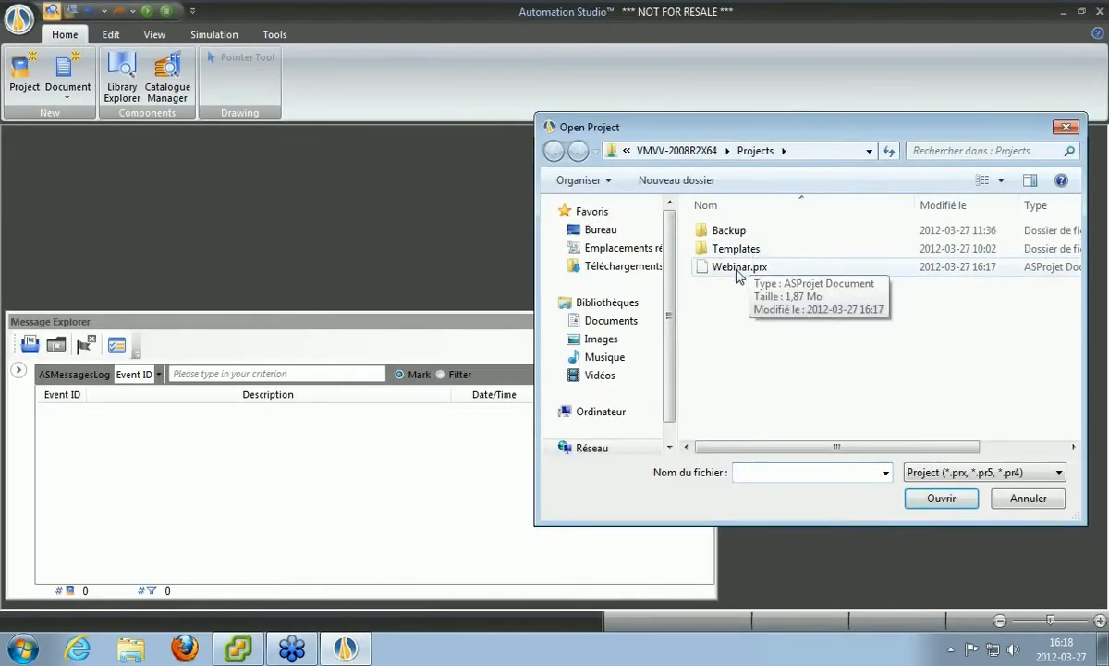
click(737, 268)
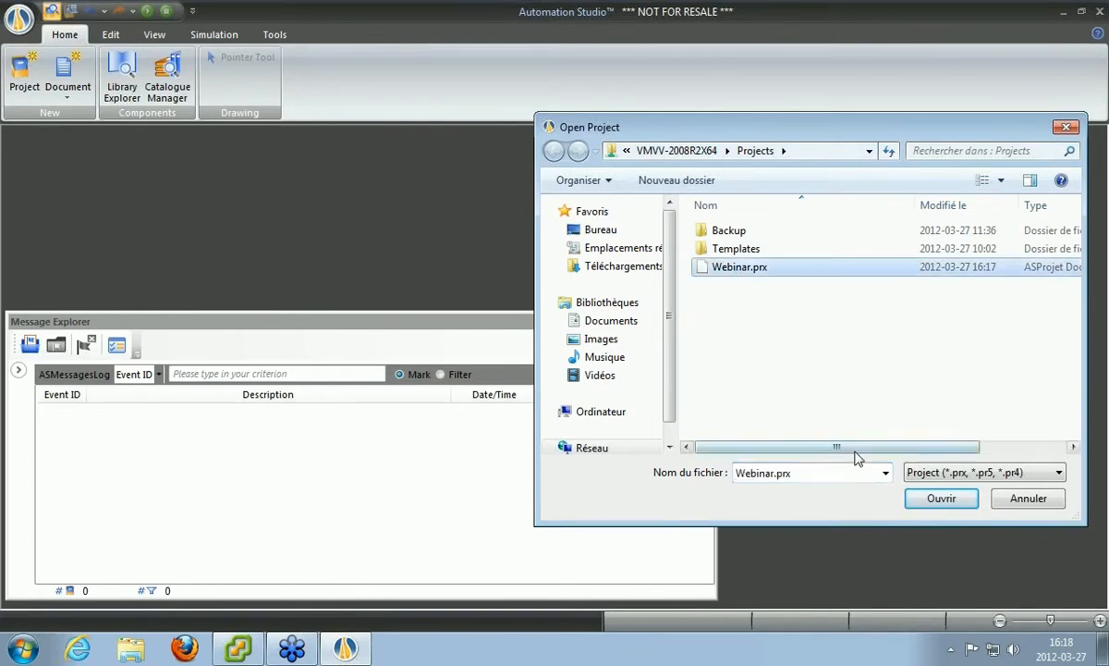
click(940, 500)
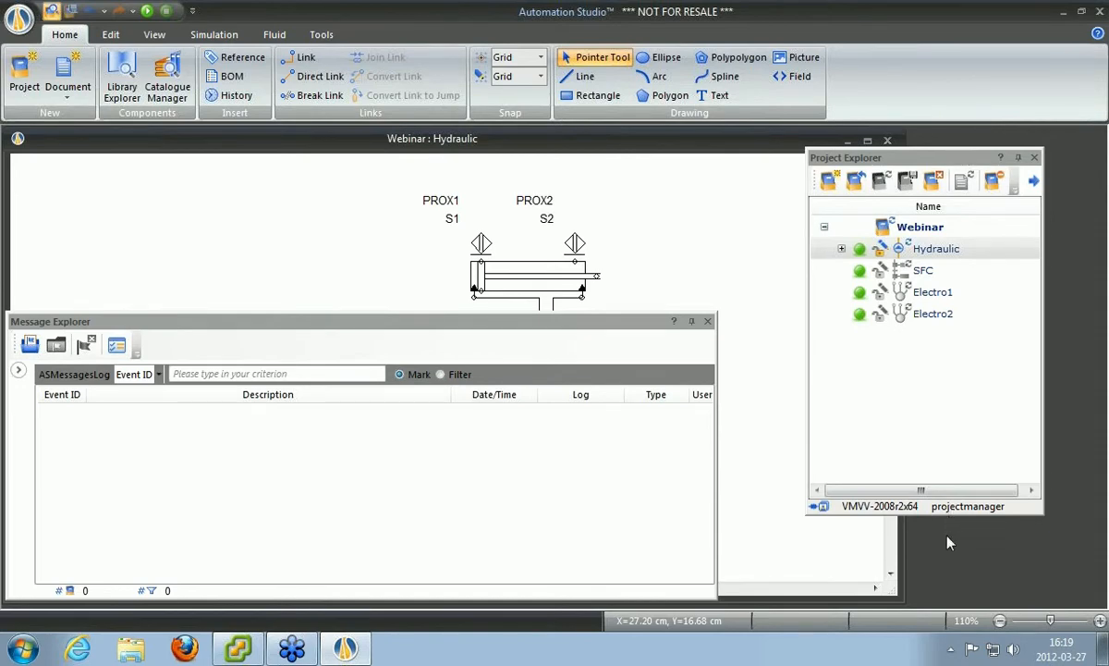
Open the SFC document, lower the message log, and choose Permissions from the Webinar project's context menu.
double_click(923, 273)
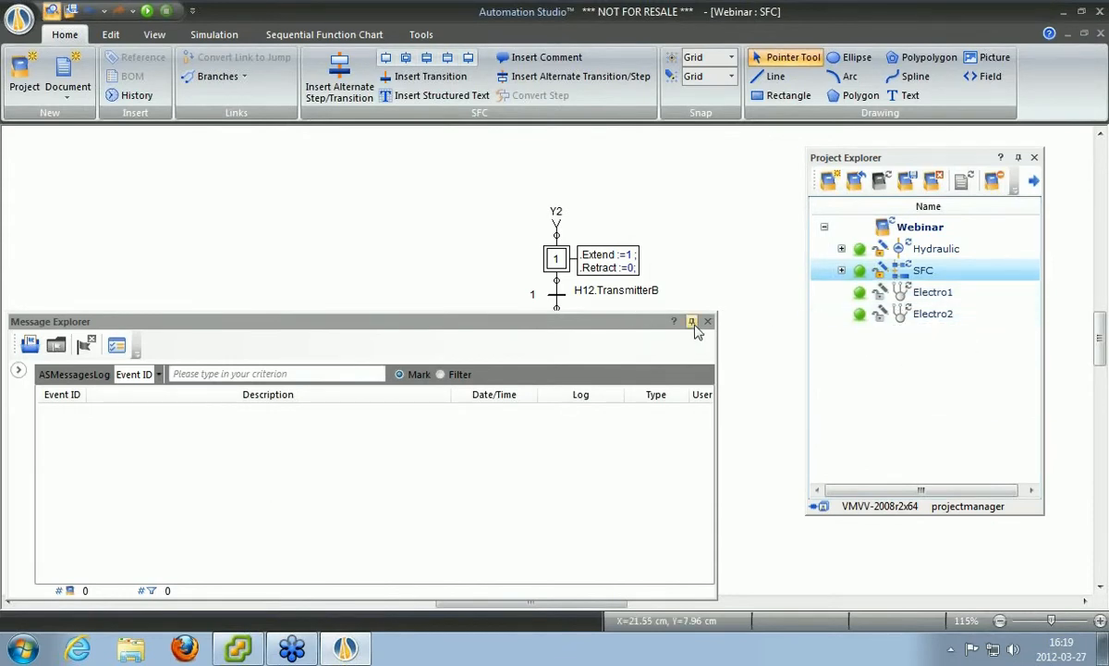
drag(633, 328, 644, 540)
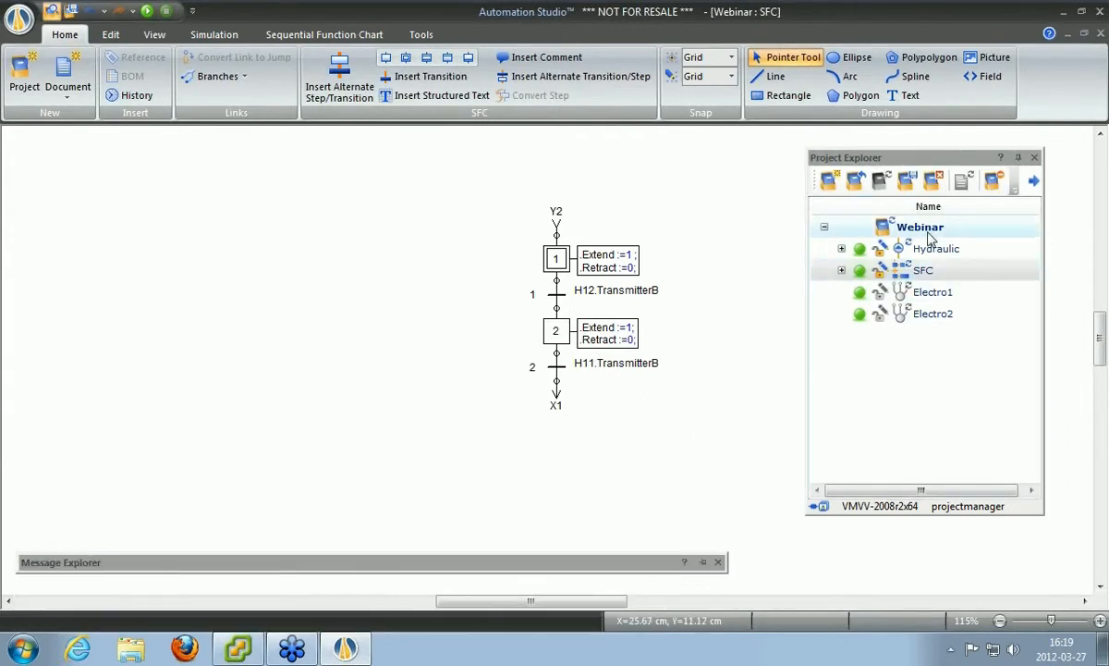
mouse_move(920, 235)
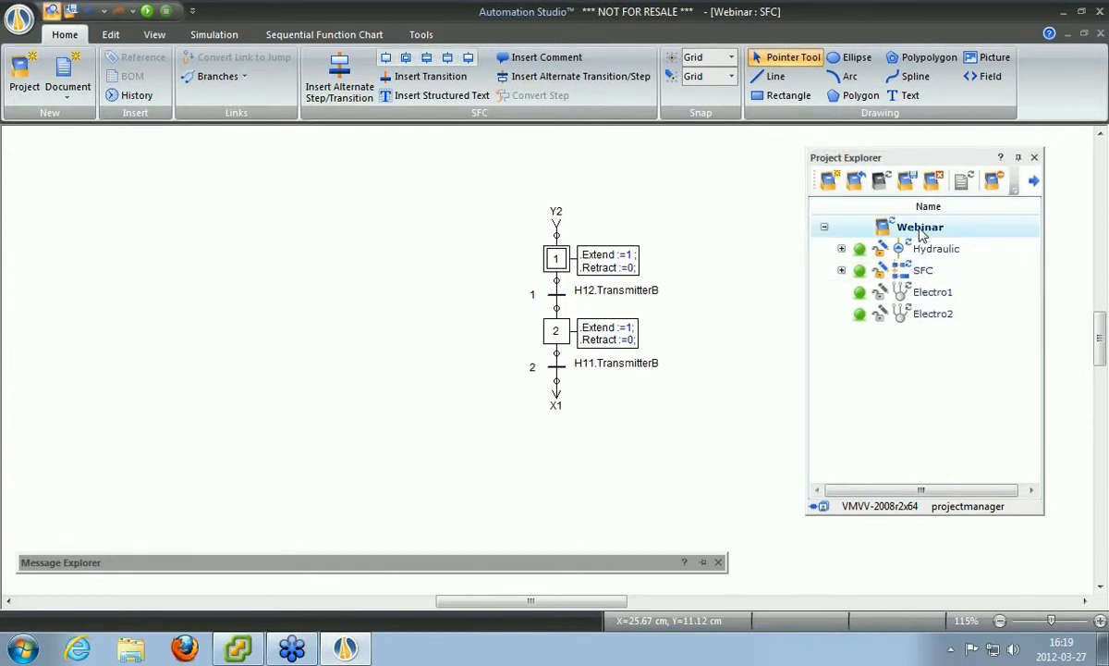
right_click(920, 235)
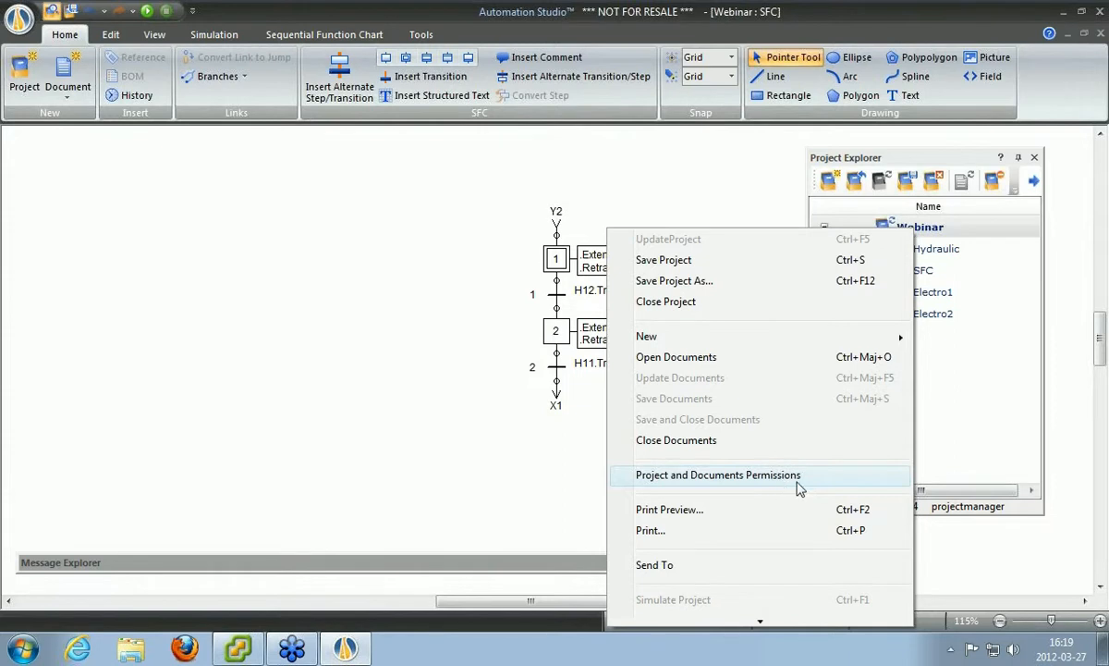
click(1031, 334)
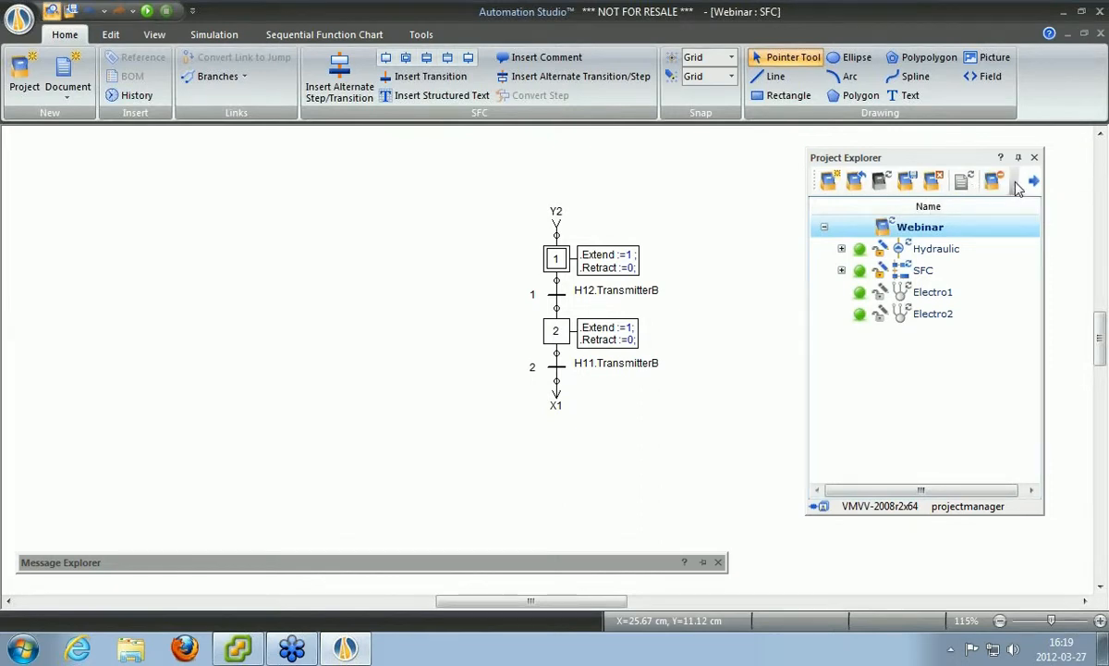
Dismiss the Project Explorer options list and open Permissions from the Tools tab's Administration group.
click(1018, 187)
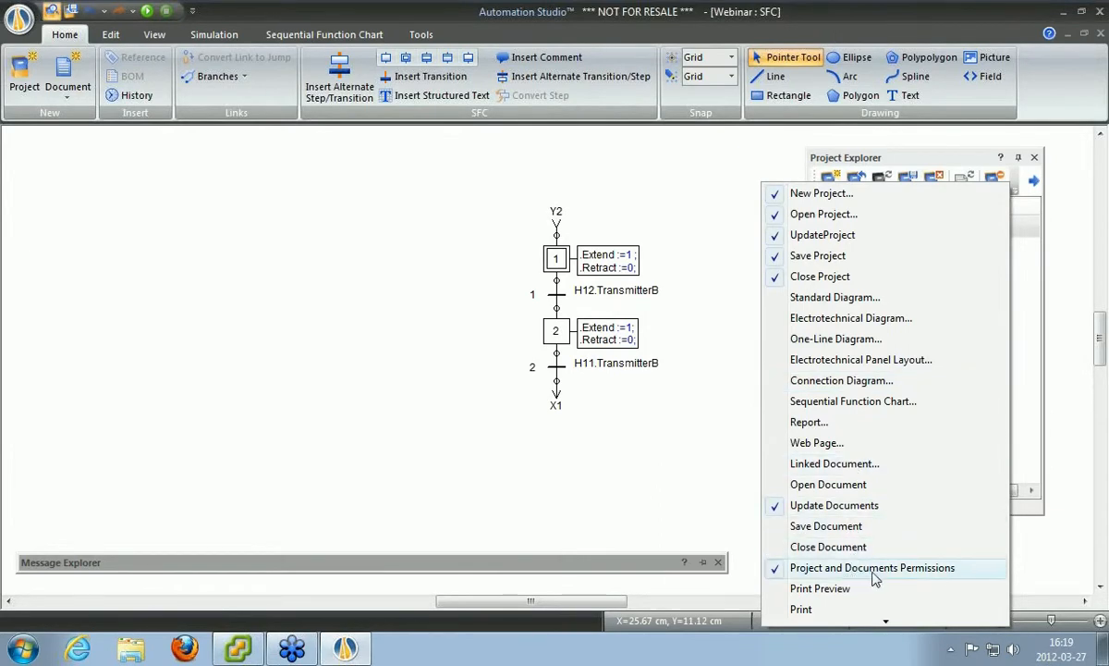
click(1028, 222)
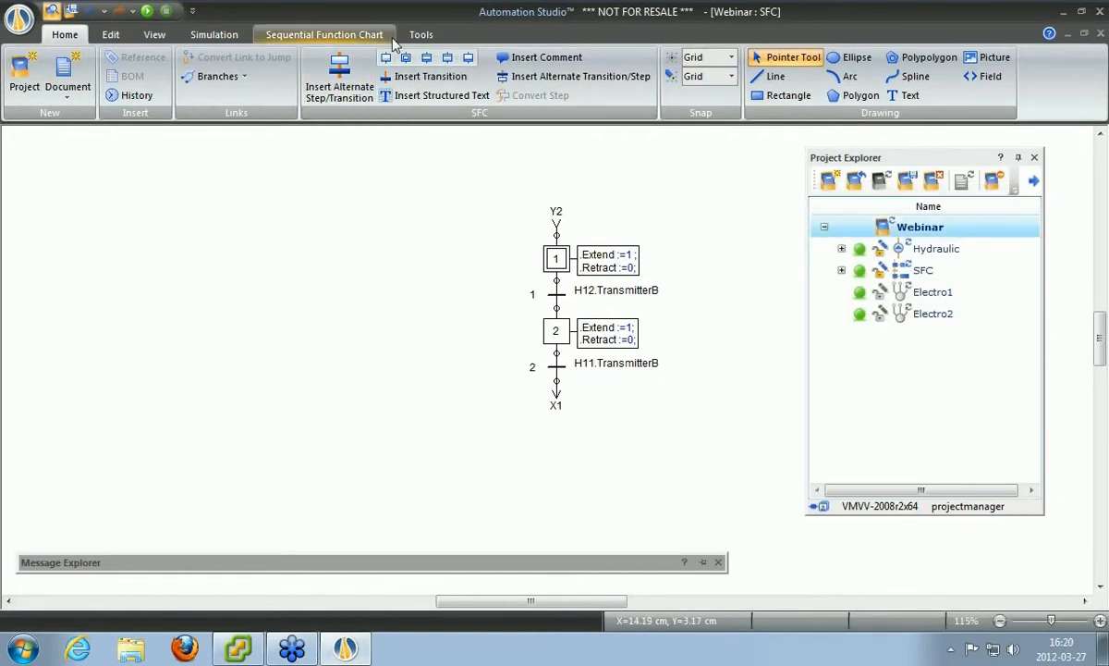
click(421, 35)
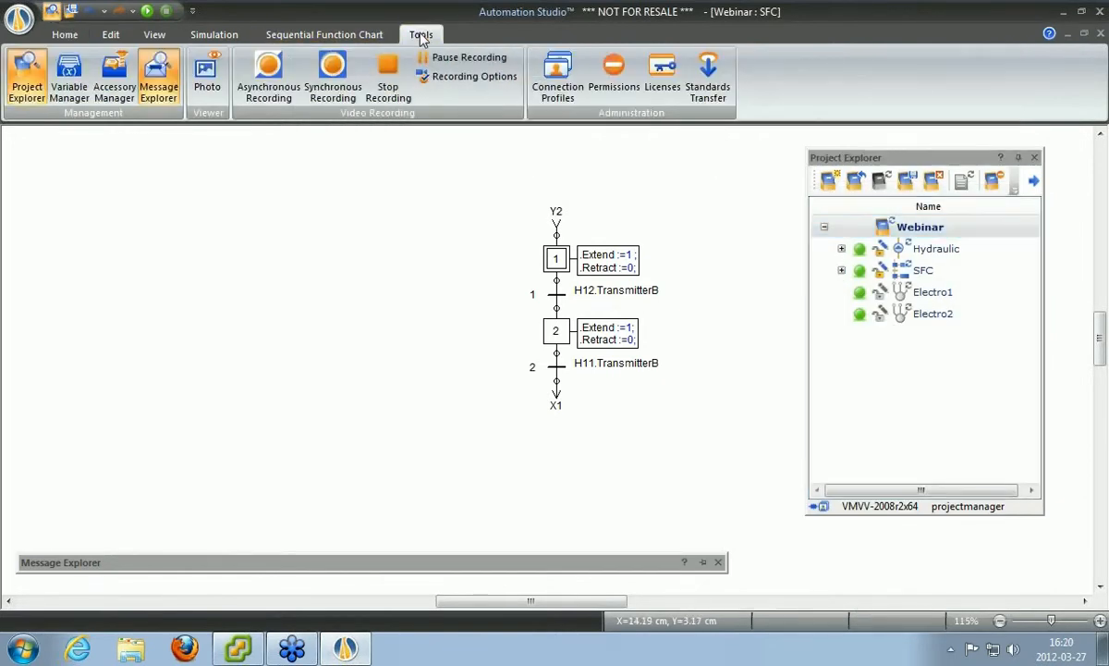
click(614, 72)
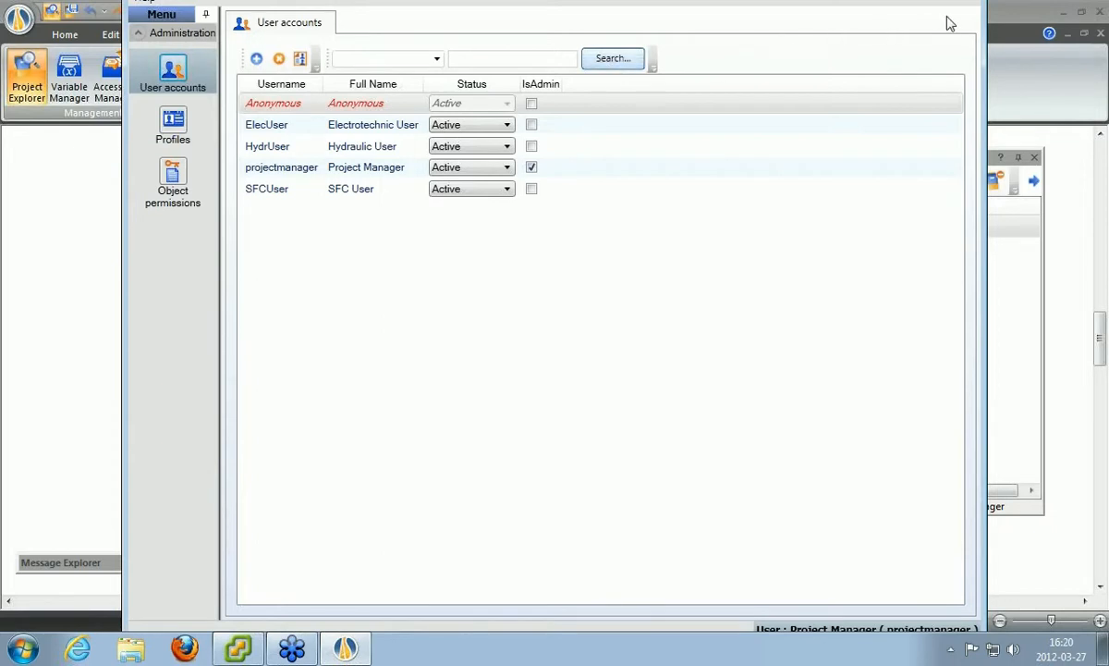
Move the Access rights manager window lower on screen and open the SFCUser account.
click(984, 5)
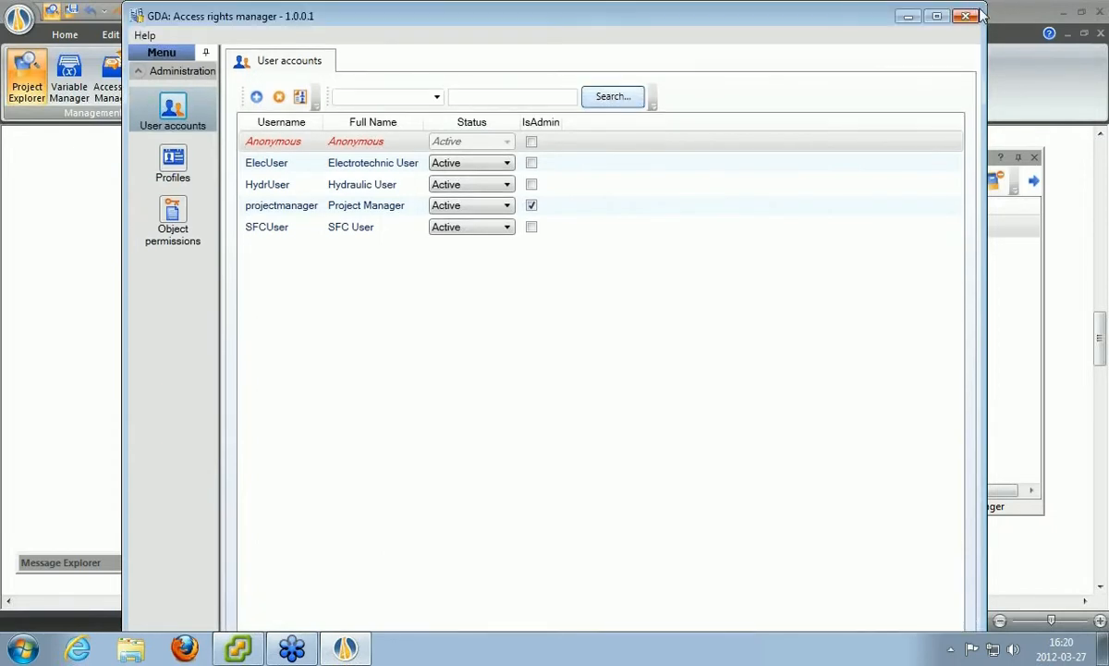
drag(922, 7, 869, 20)
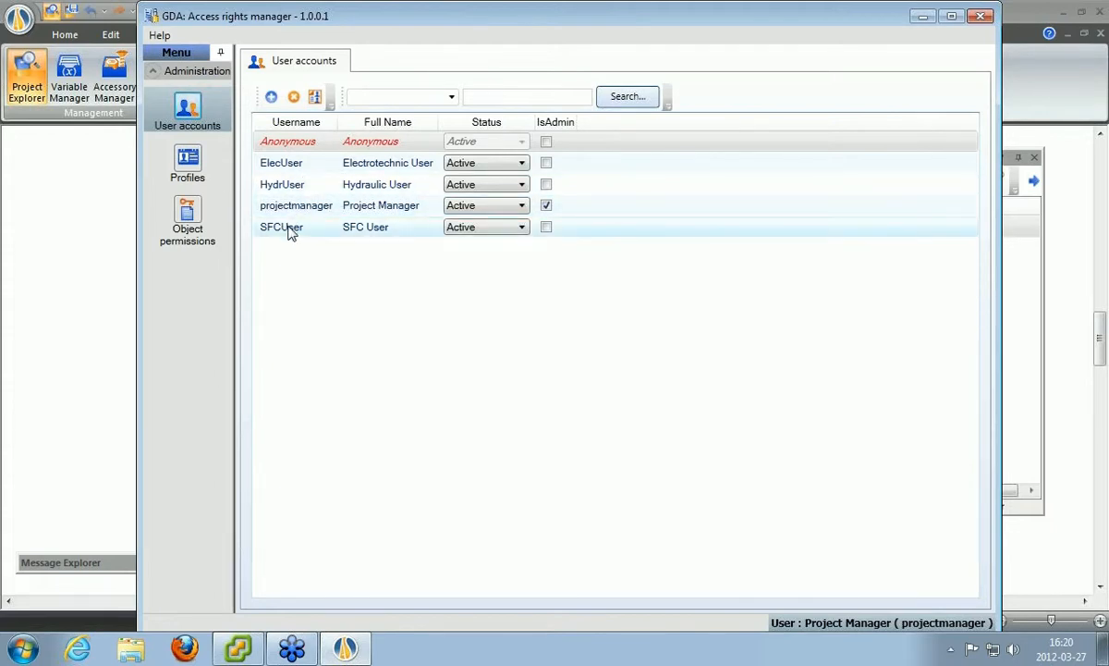
click(288, 230)
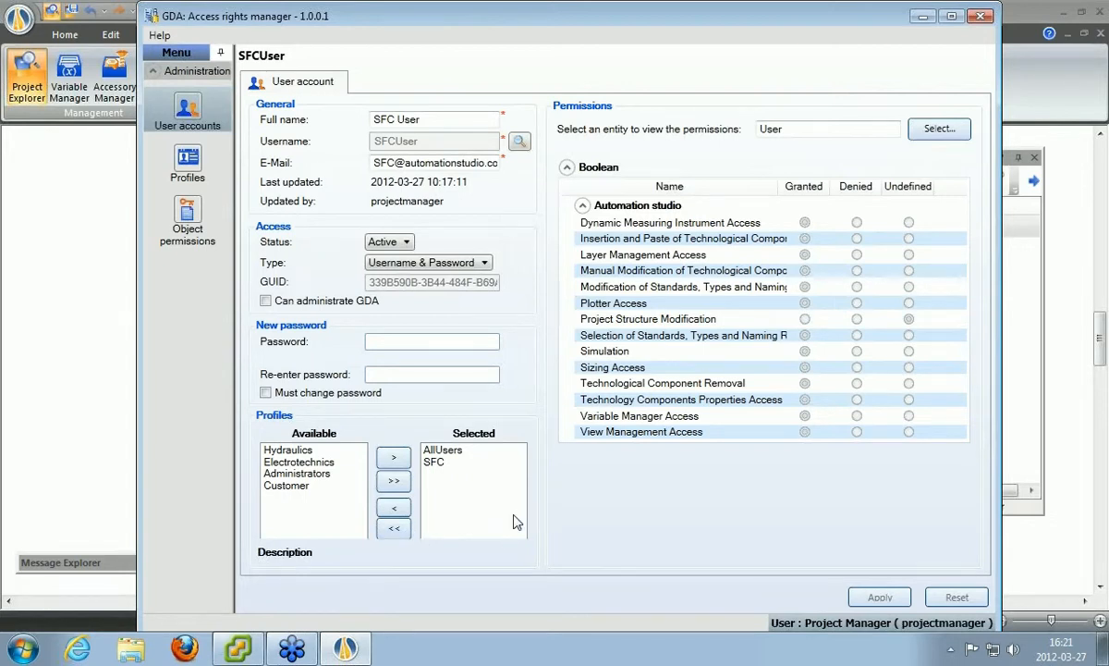
Inspect SFCUser's assigned AllUsers and SFC profiles, then pick an object to view permissions for.
click(453, 450)
click(454, 463)
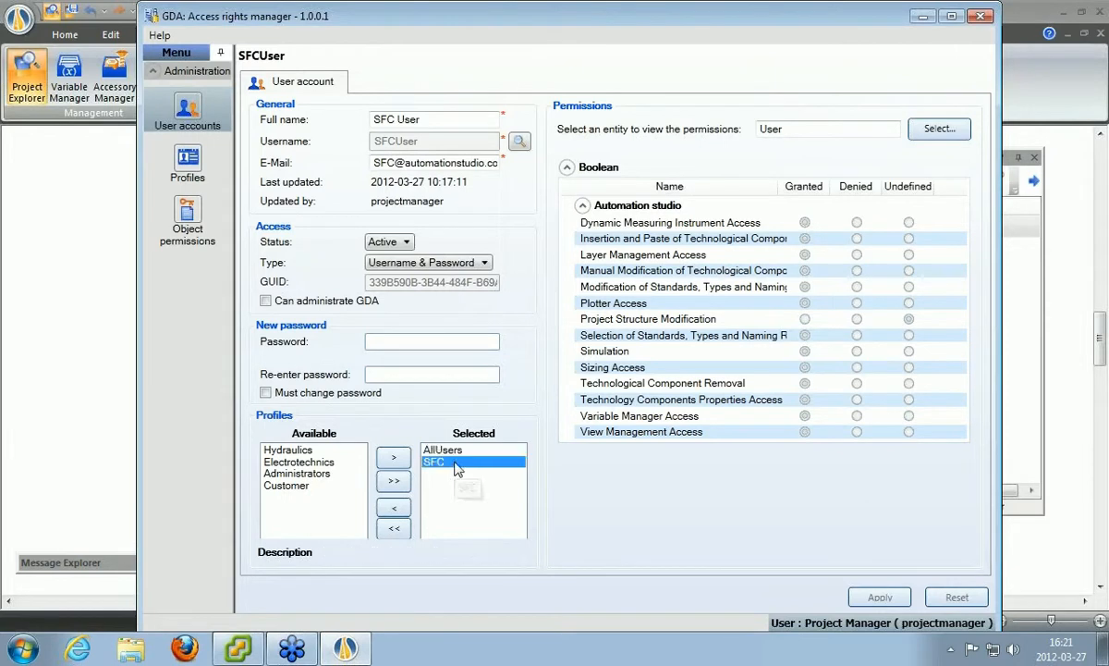
click(727, 542)
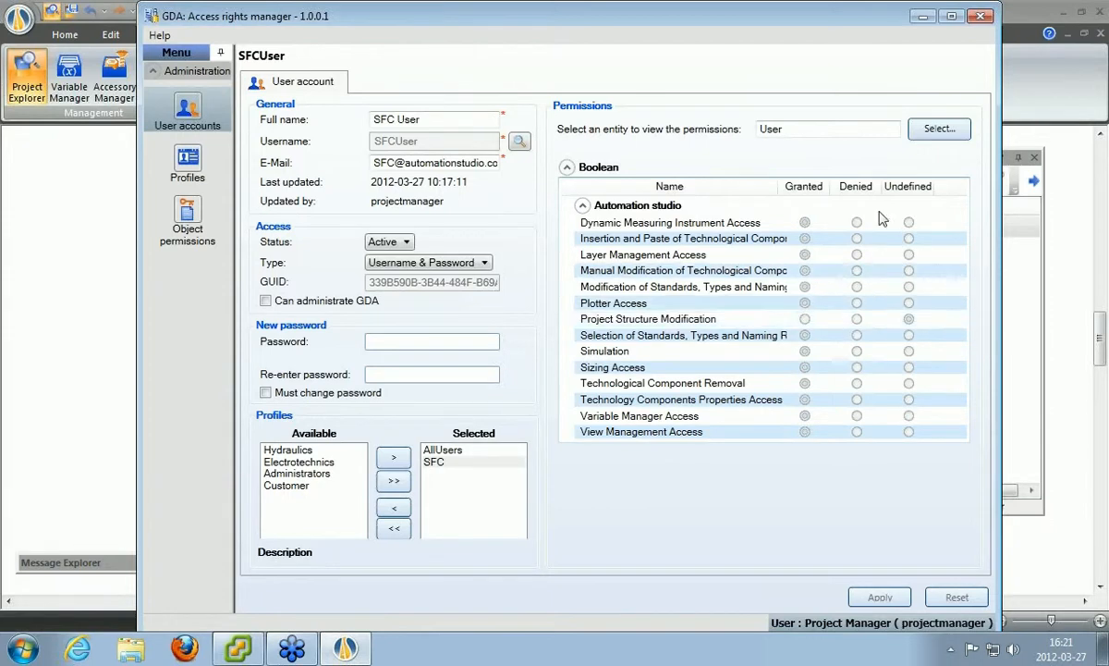
click(931, 137)
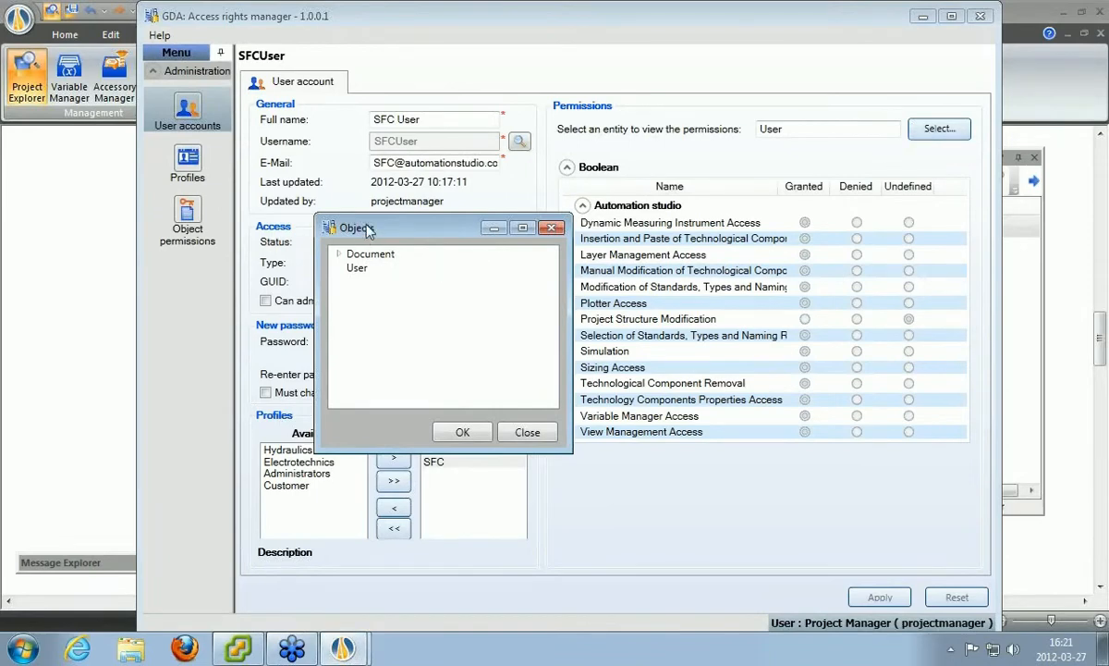
Check SFCUser's access rights on the .Hydraulic document, then go back to User accounts.
drag(368, 229, 378, 231)
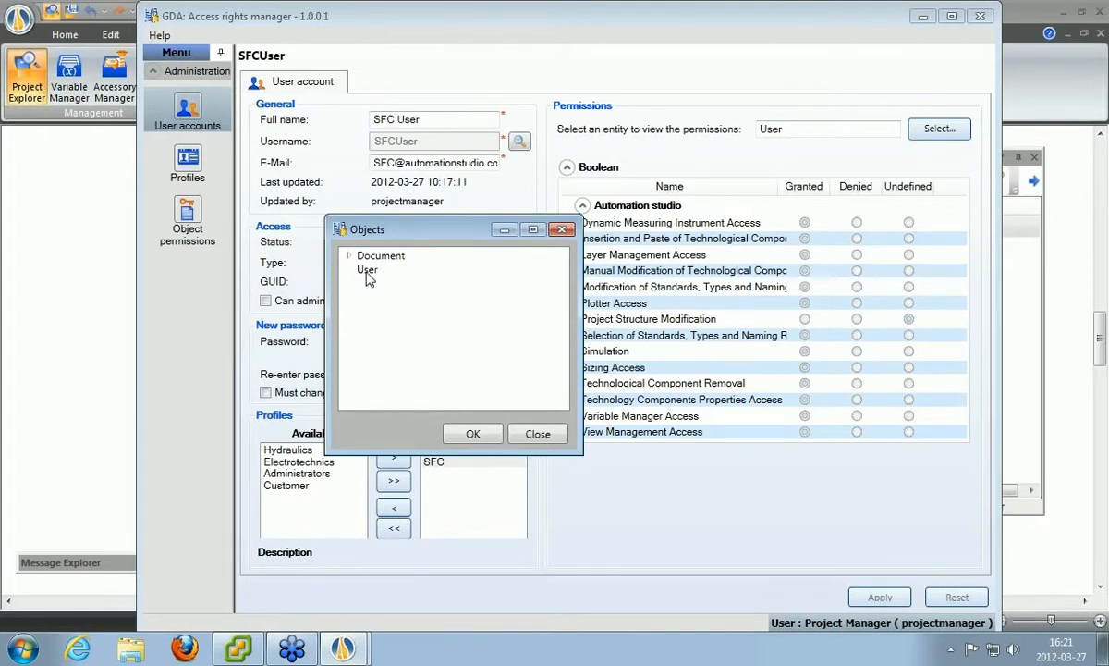
click(349, 256)
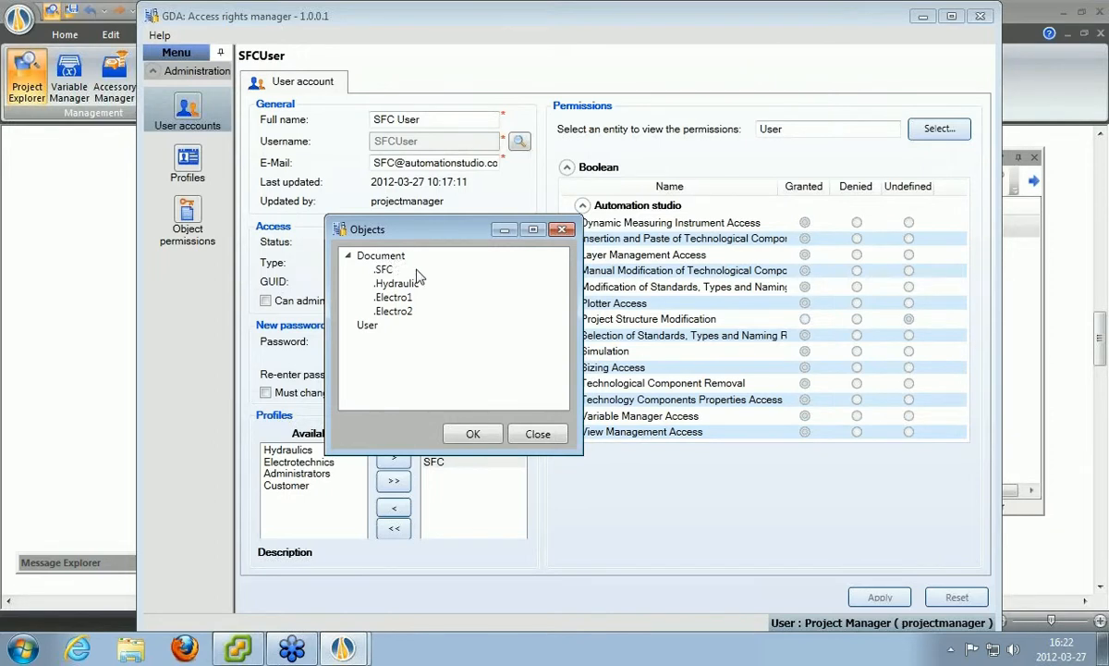
click(388, 284)
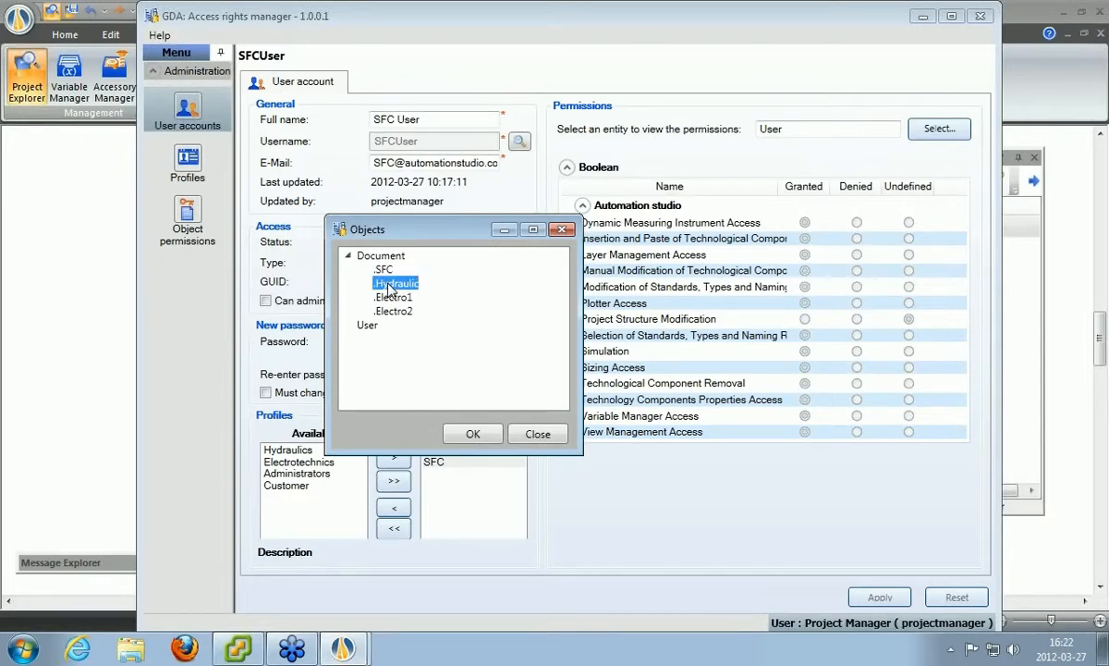
click(485, 437)
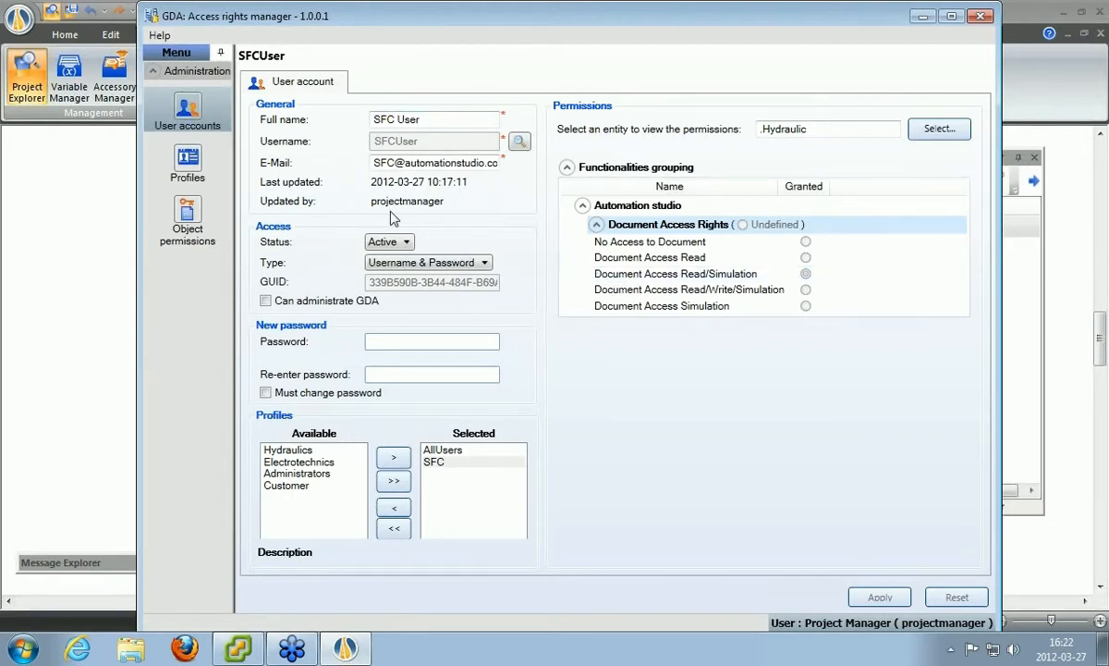
click(188, 110)
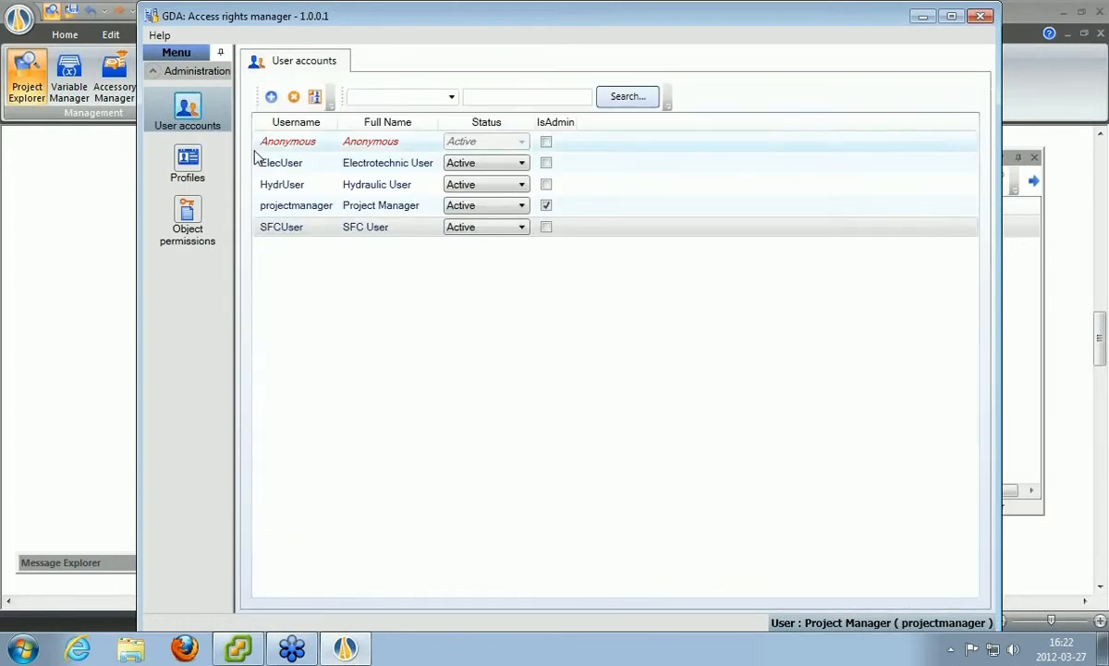
Add the Windows domain user as a new account and open its details.
click(315, 98)
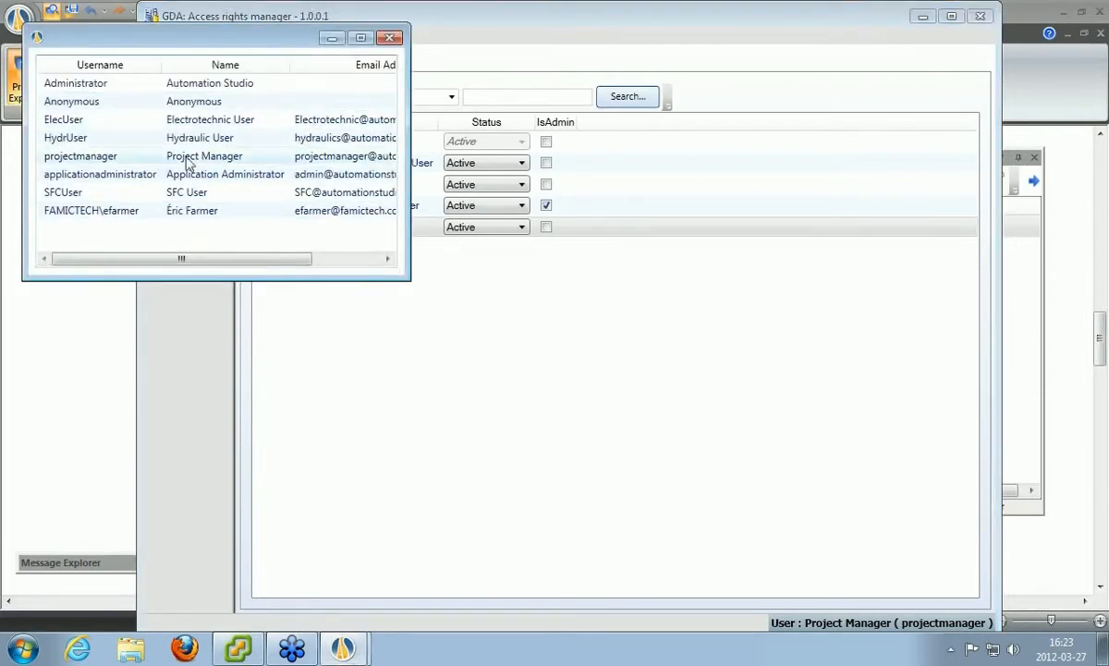
double_click(102, 219)
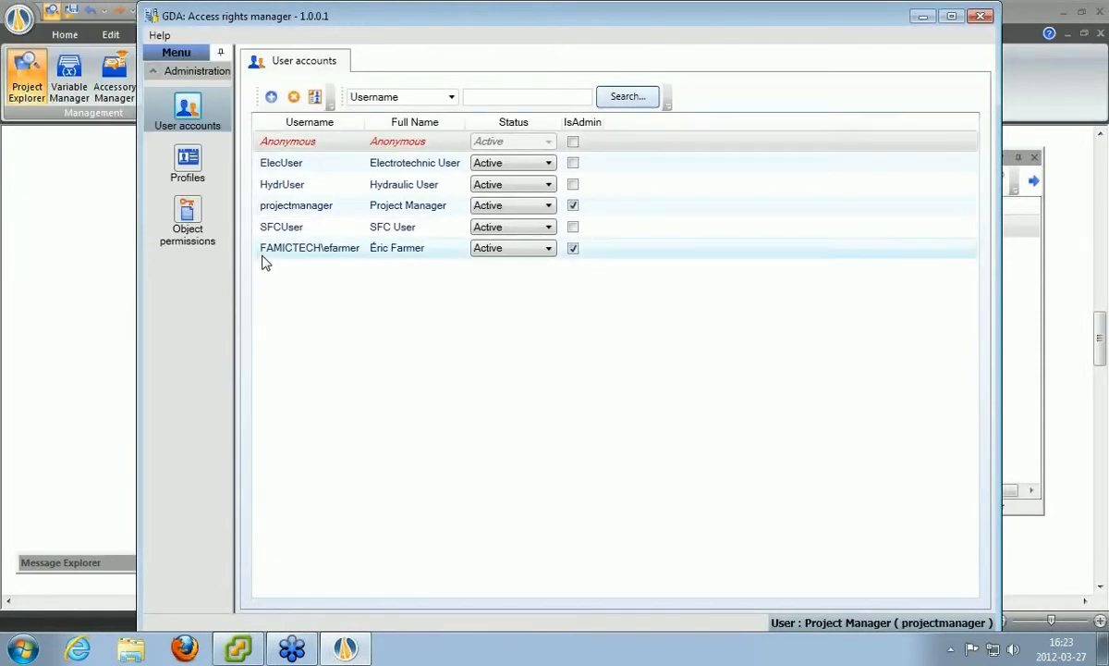
click(317, 249)
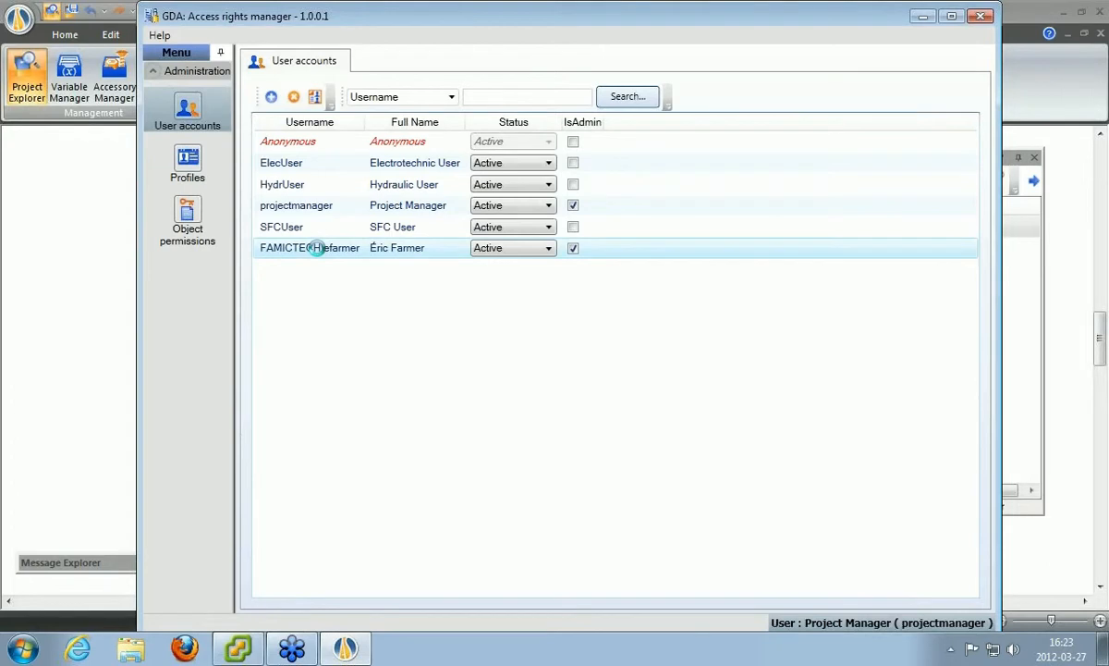
double_click(316, 248)
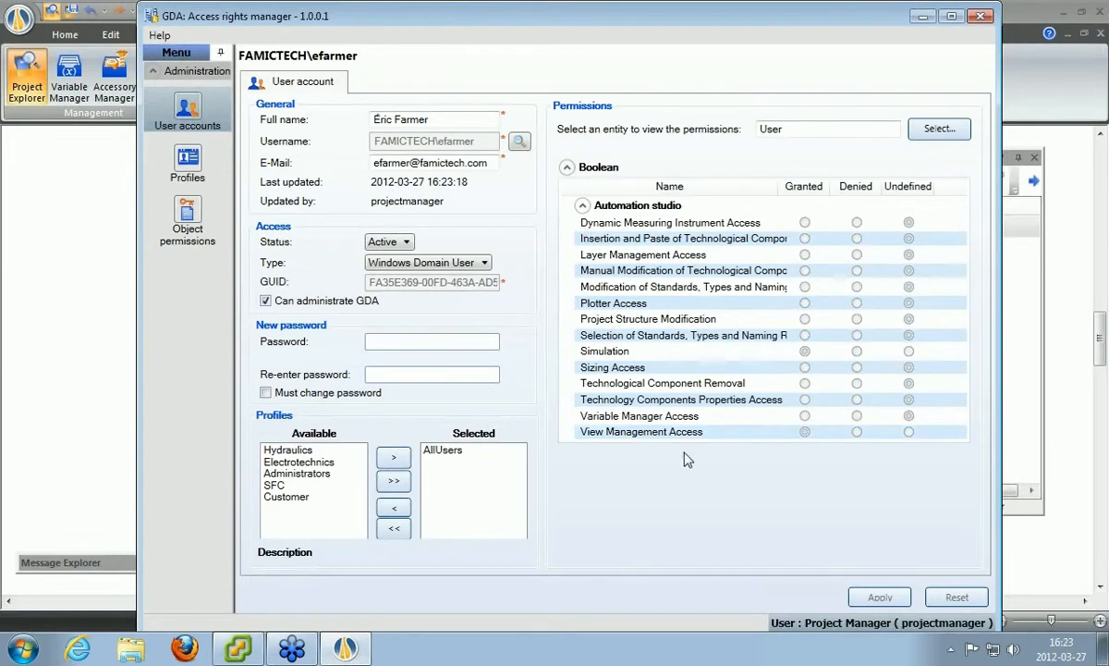
After reviewing the domain user's AllUsers profile and permissions, switch to the Profiles list.
click(187, 159)
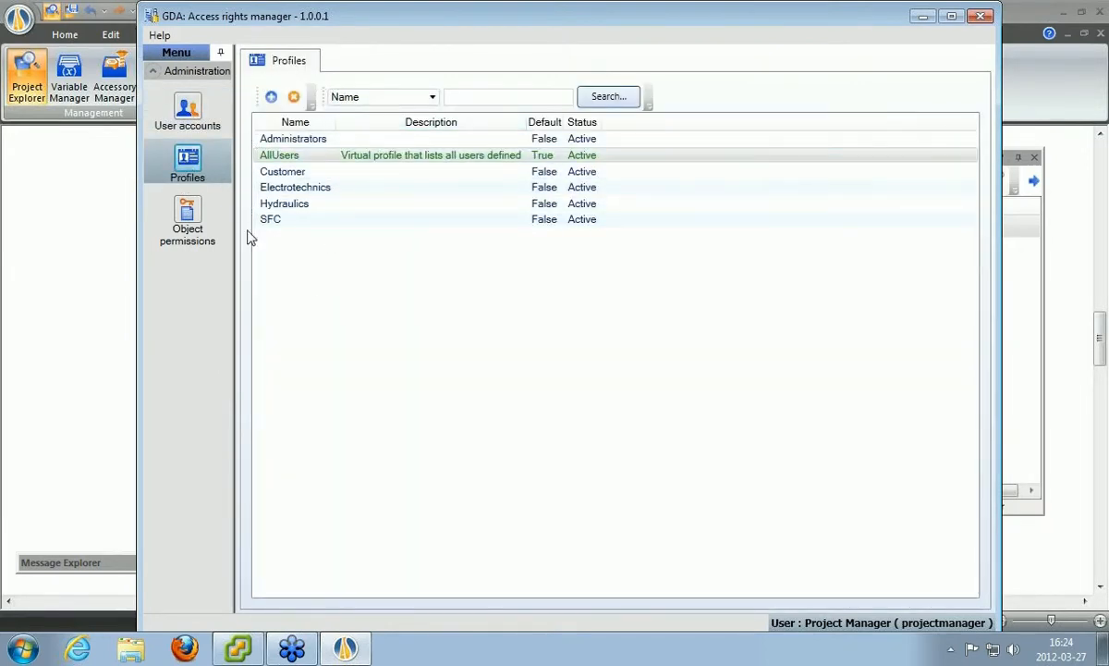
Open the Active Customer profile, which has Anonymous as its only member.
click(296, 175)
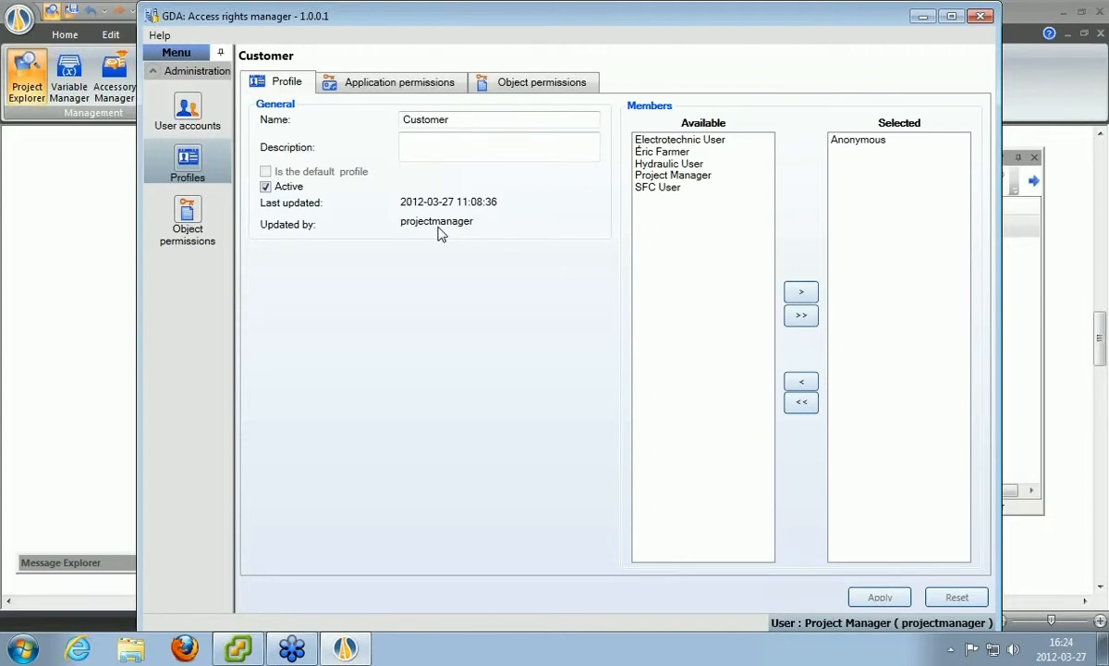
Review Customer's application permissions: only Simulation and View Management Access are Granted.
click(399, 86)
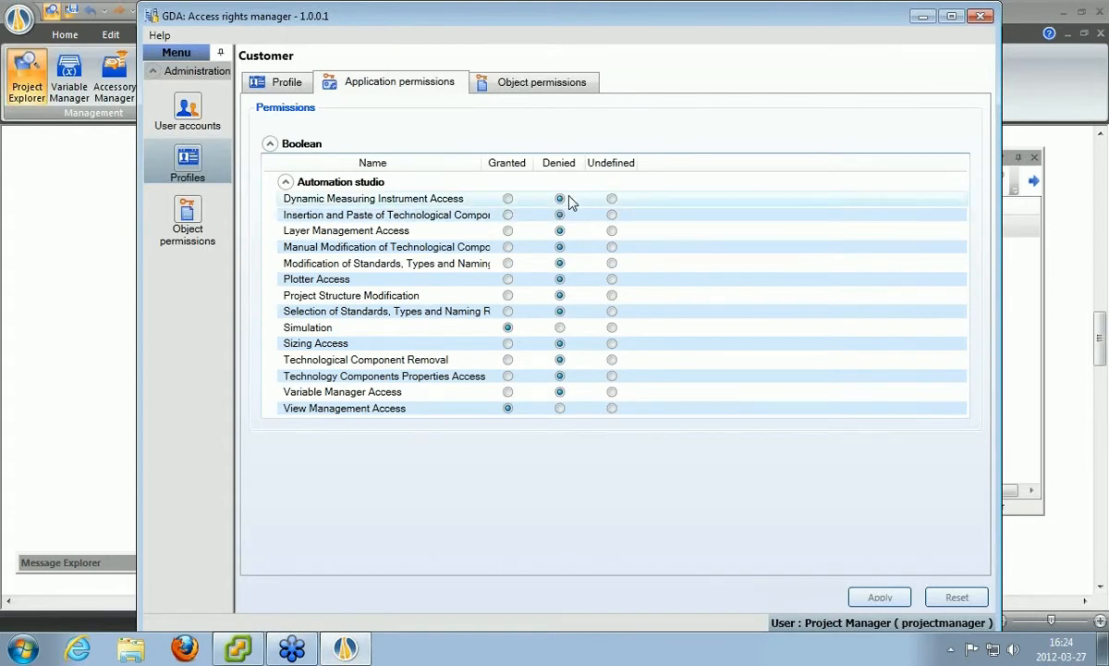
click(570, 314)
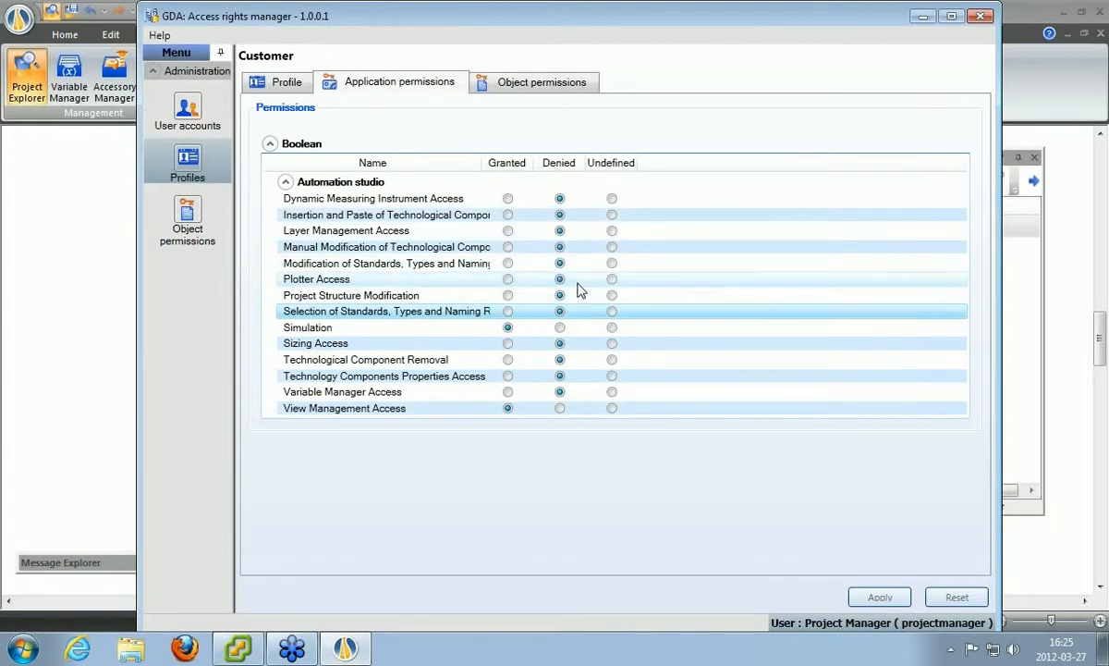
Review Customer's object profiles: Customer - Allowed documents and Customer - Hidden documents.
click(533, 89)
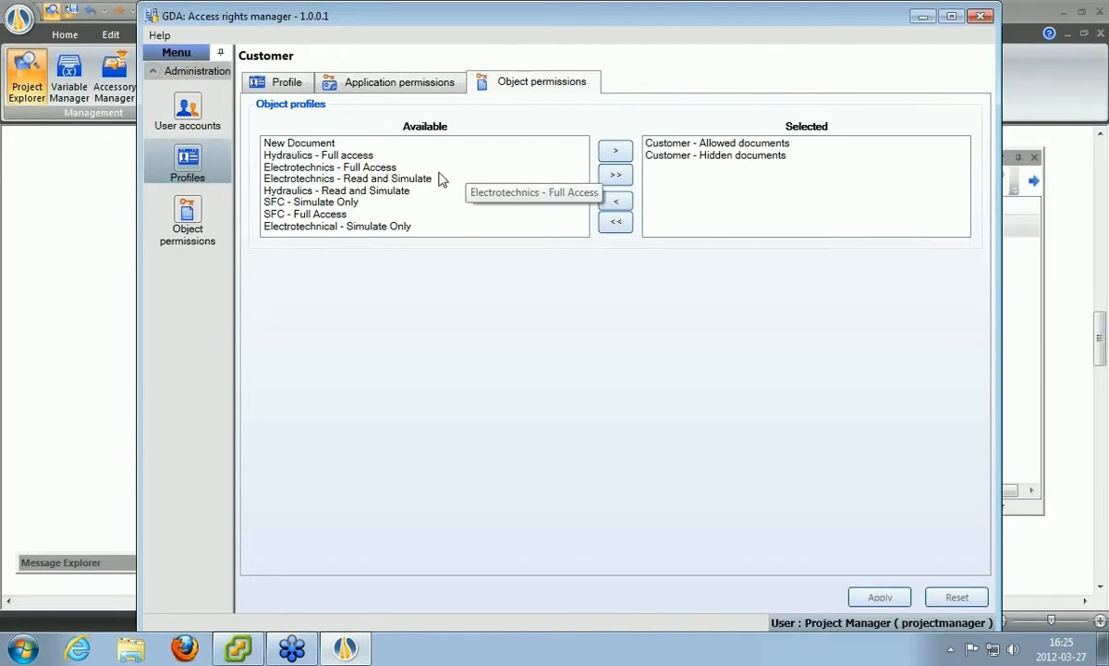
click(718, 148)
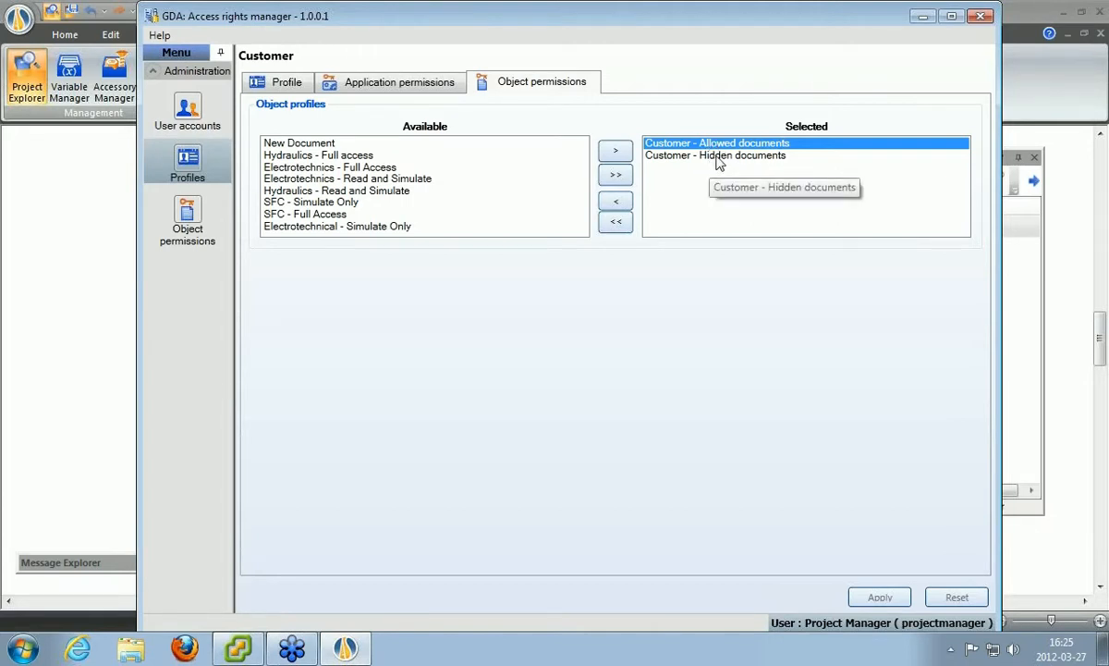
click(710, 159)
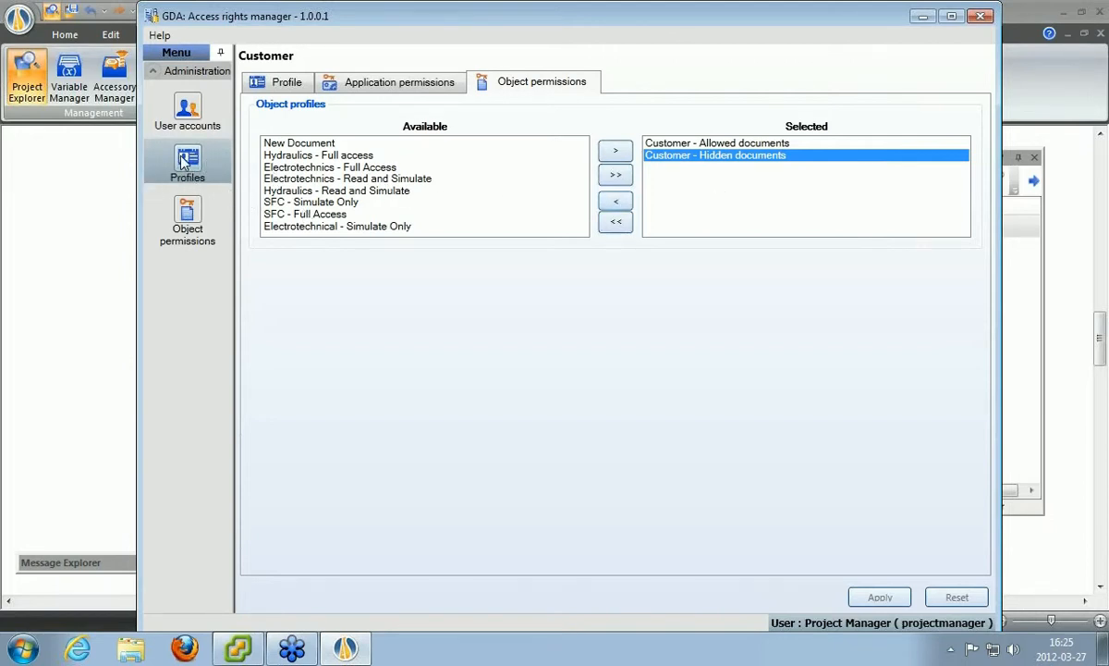
click(188, 215)
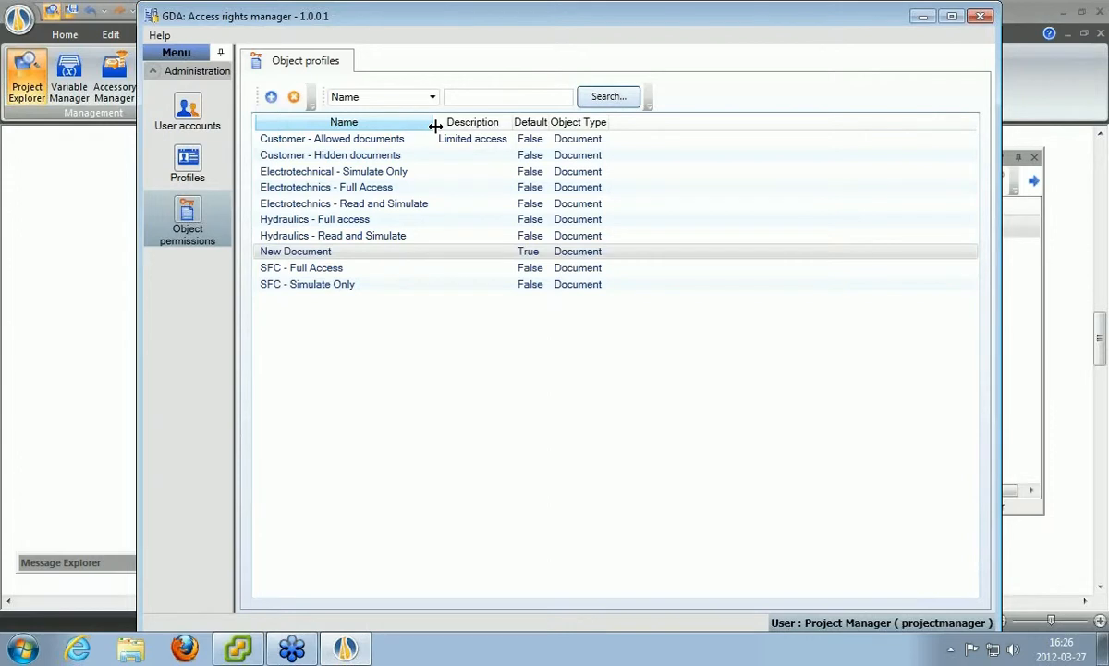
Open the New Document object profile covering SFC, Hydraulic, Electro1 and Electro2.
double_click(315, 251)
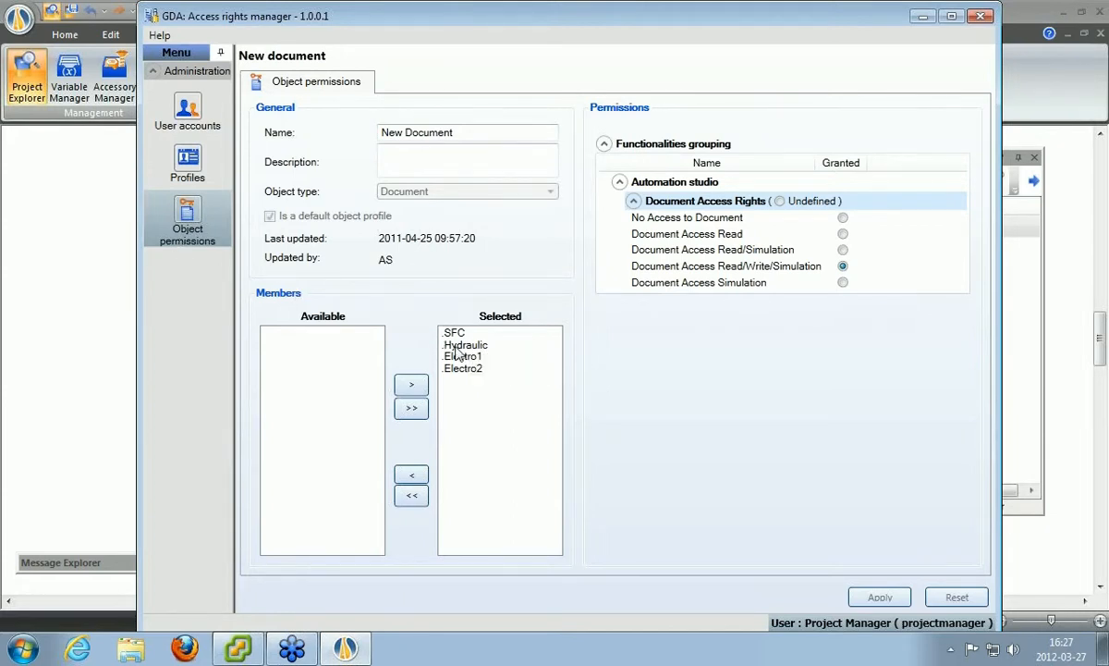
Open the Customer - Hidden documents object permission, giving SFC and Electro2 simulation-only access.
click(187, 212)
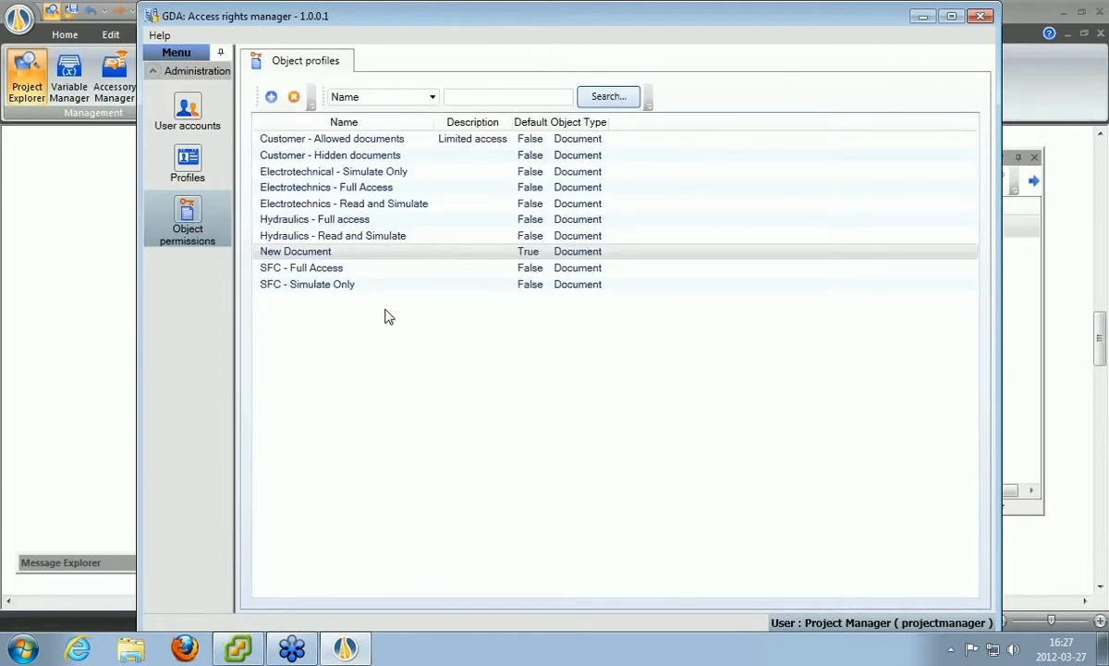
click(332, 156)
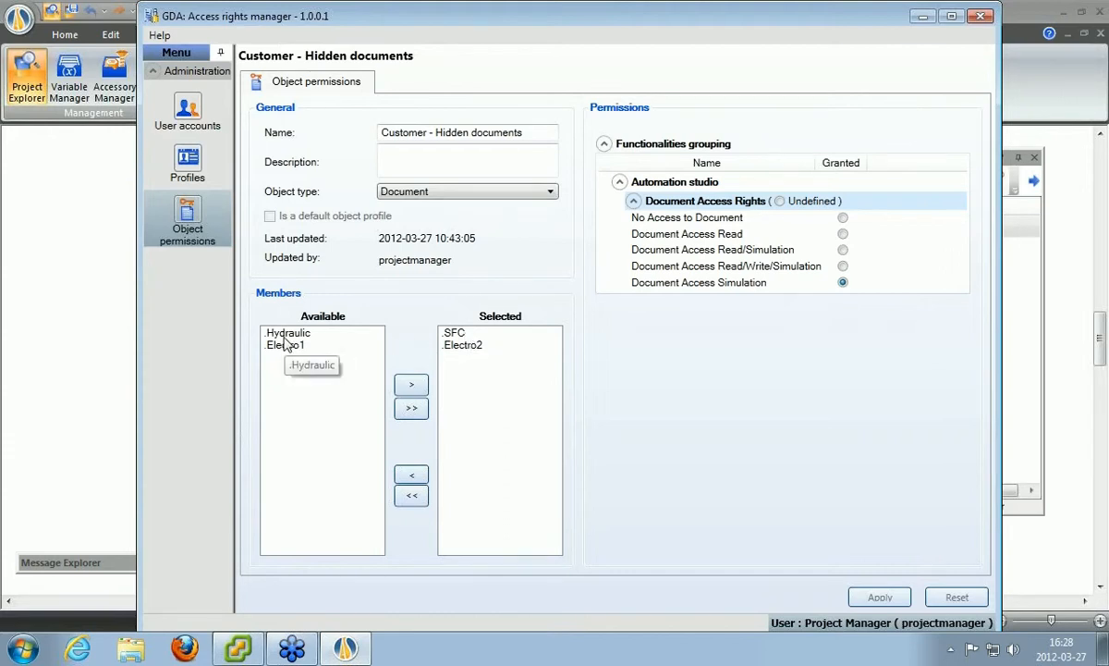
Select the .Electro2 member, then bring up the user accounts list.
click(482, 346)
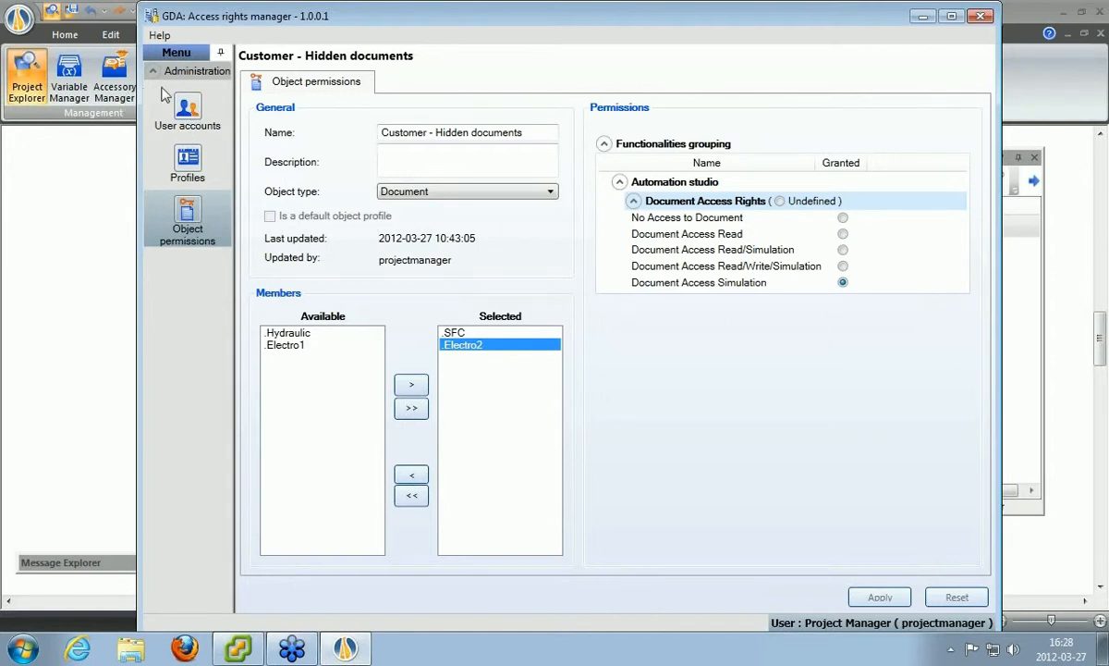
click(188, 109)
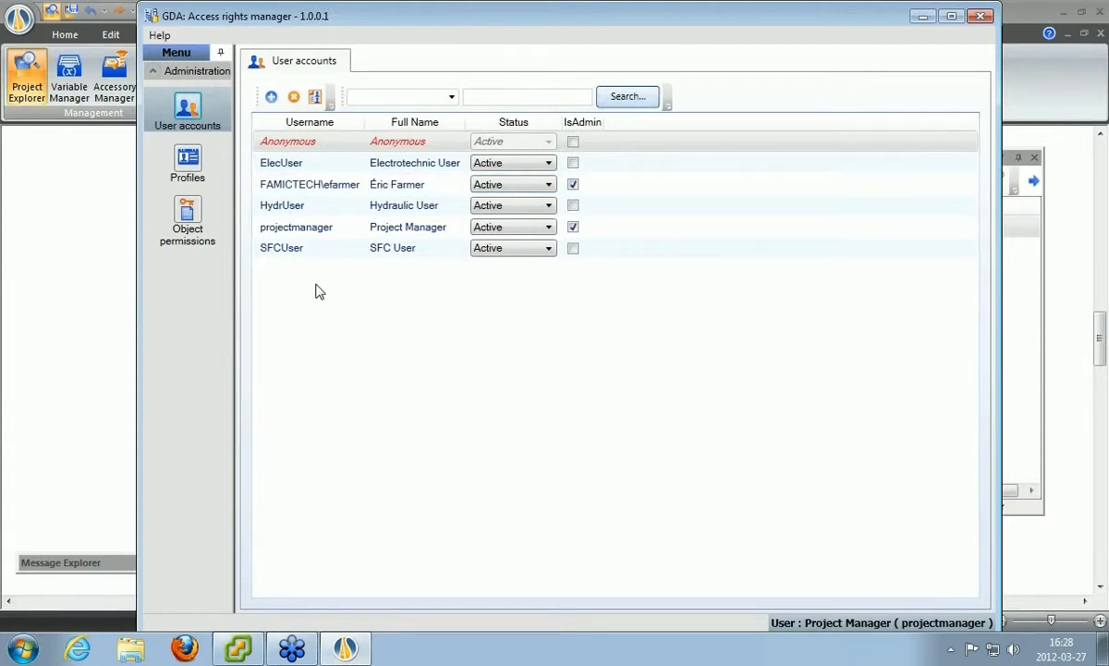
Clear IsAdmin for the domain user account, confirm the warning, and select the Anonymous account.
click(573, 185)
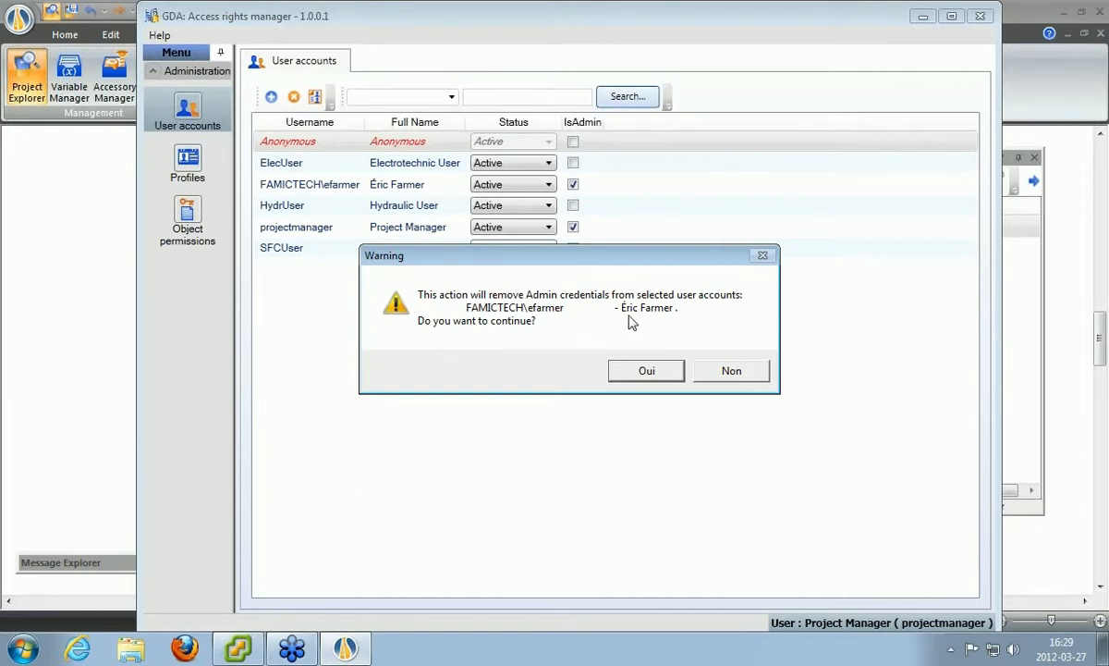
click(647, 371)
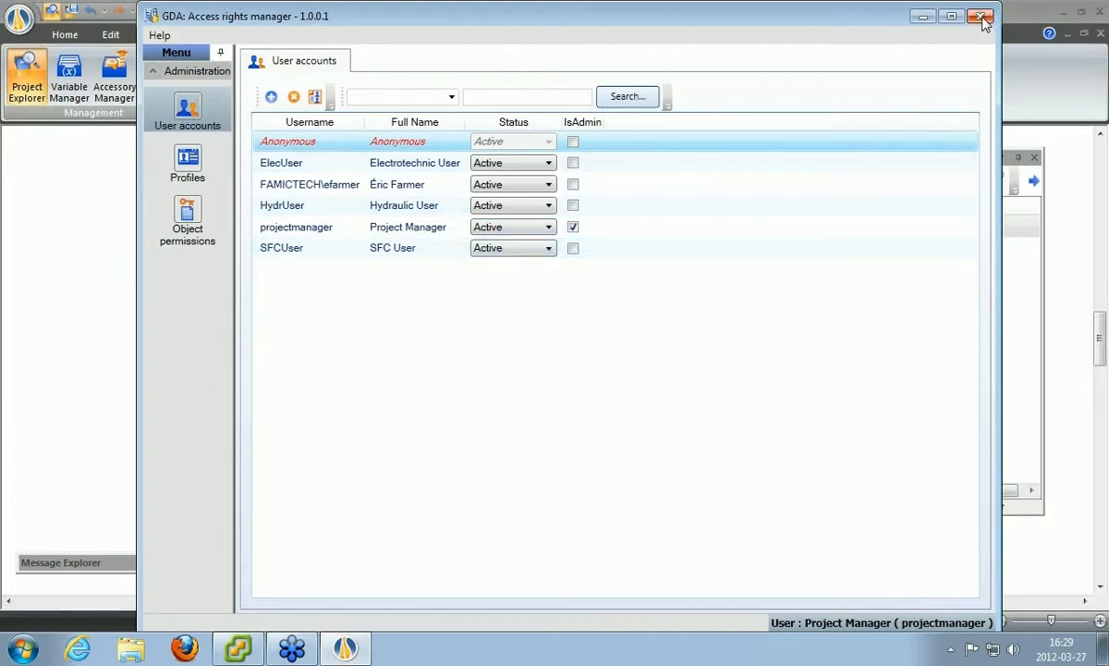
click(339, 141)
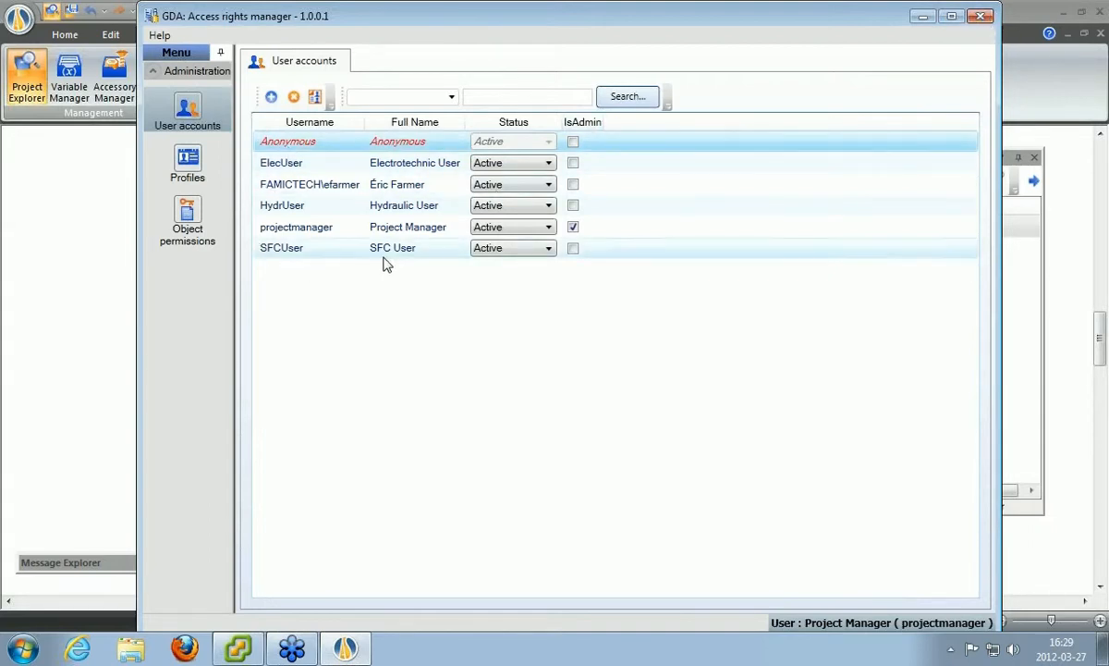
Close the access rights manager, the Webinar project and Automation Studio, then relaunch Automation Studio 6.0.
click(981, 16)
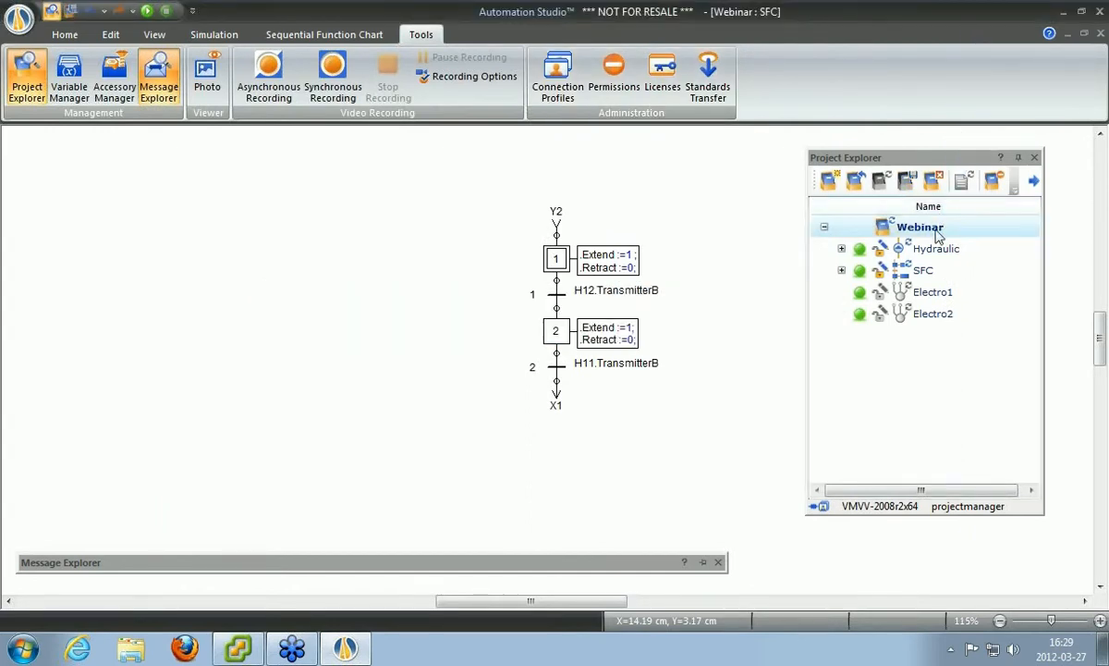
click(934, 182)
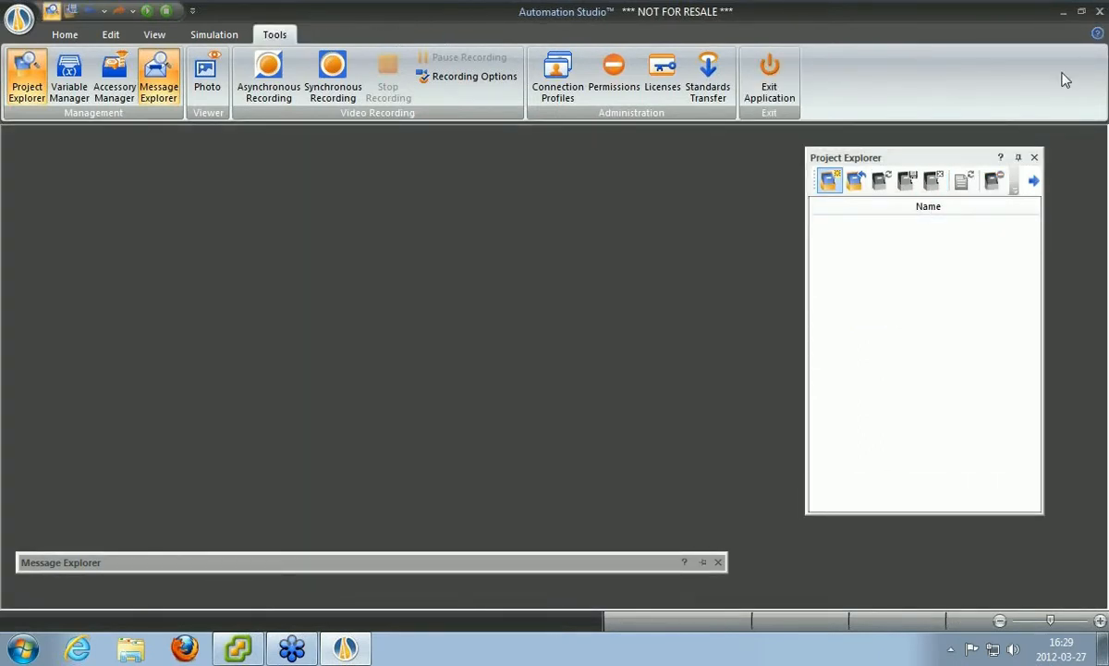
click(1102, 11)
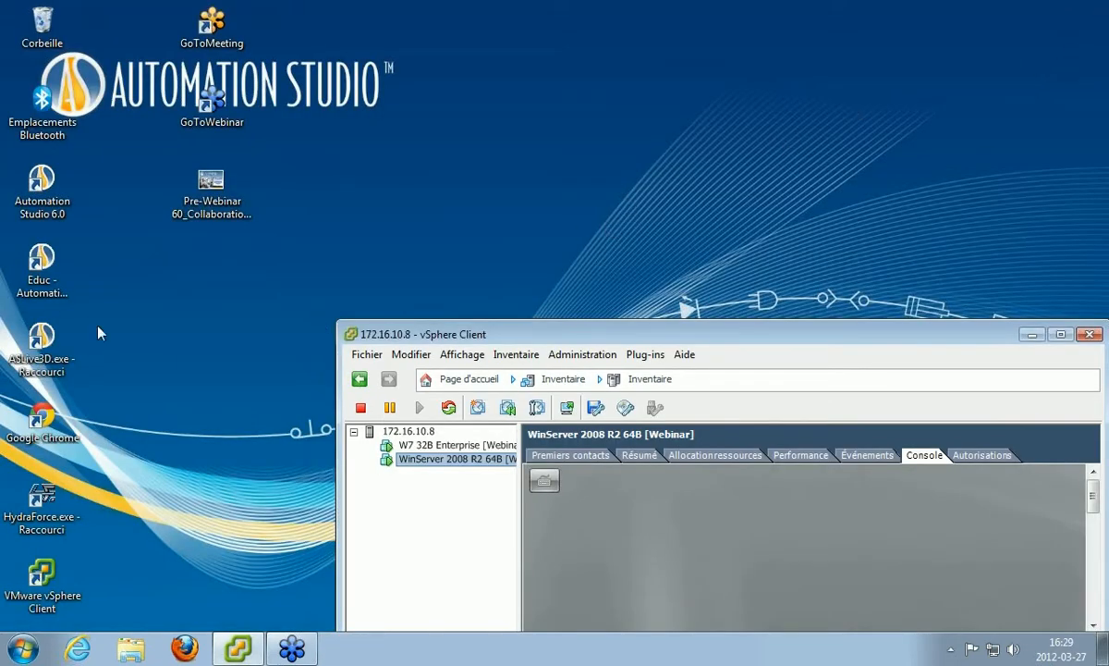
double_click(44, 188)
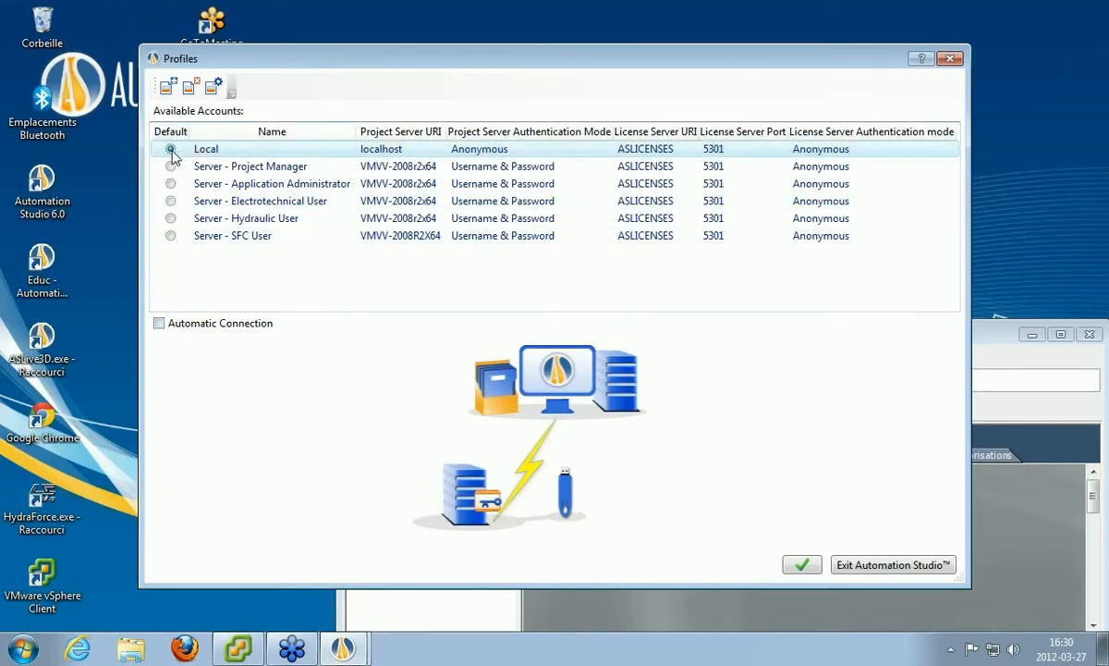
Connect to the project server with Server - Hydraulic User as the default profile.
click(171, 220)
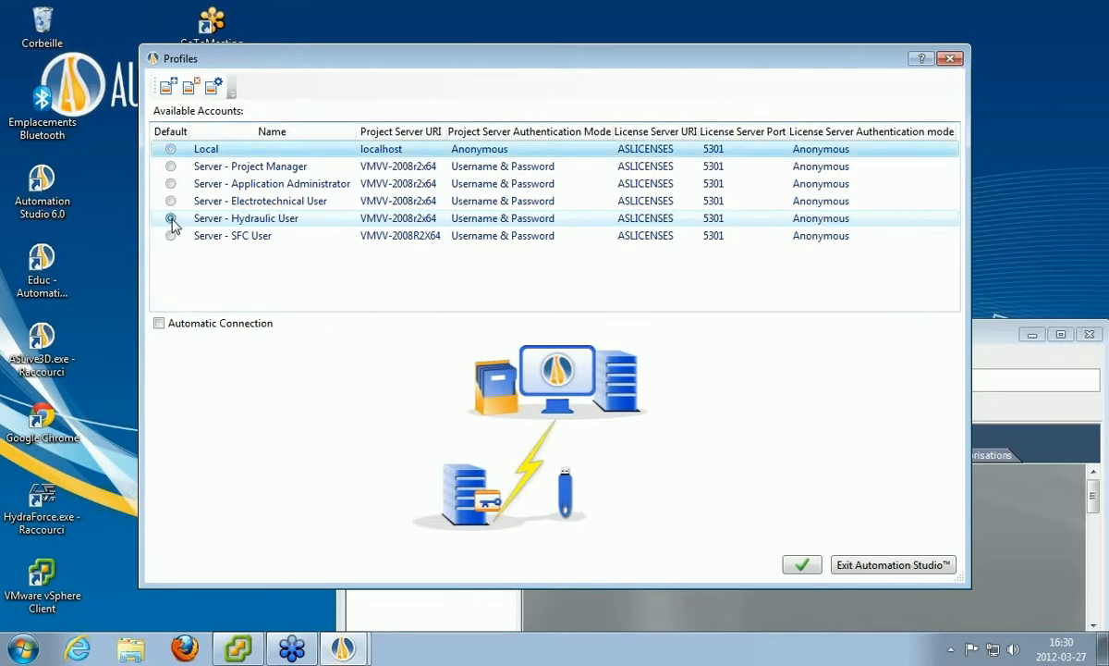
click(245, 225)
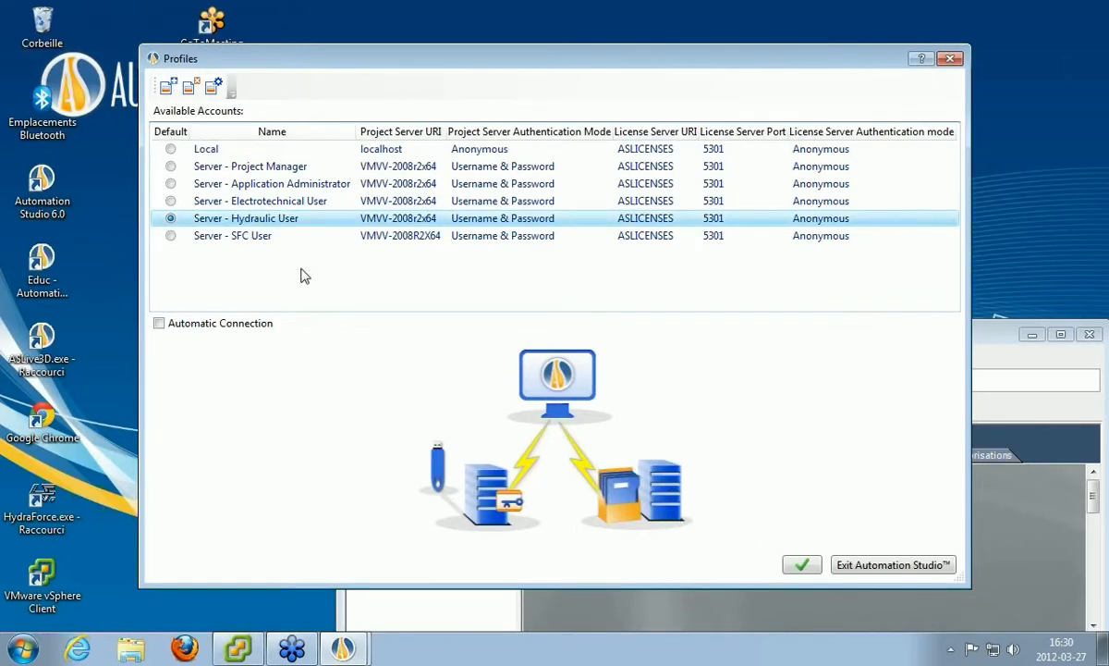
click(802, 564)
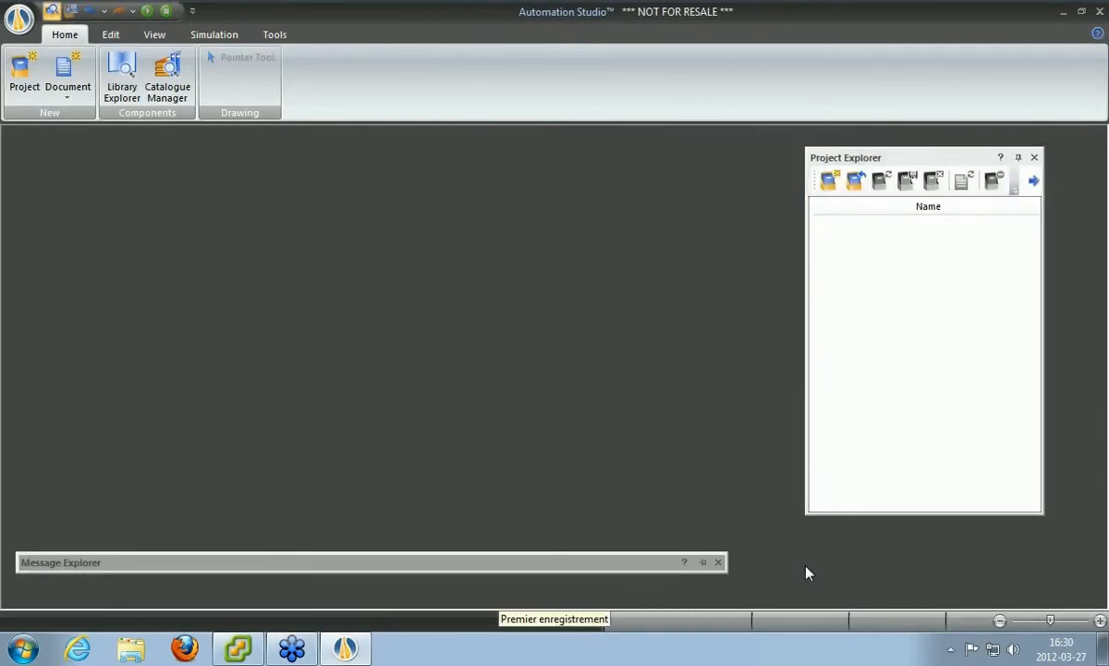
click(857, 190)
Open Webinar.prx from the server's Projects folder.
click(728, 268)
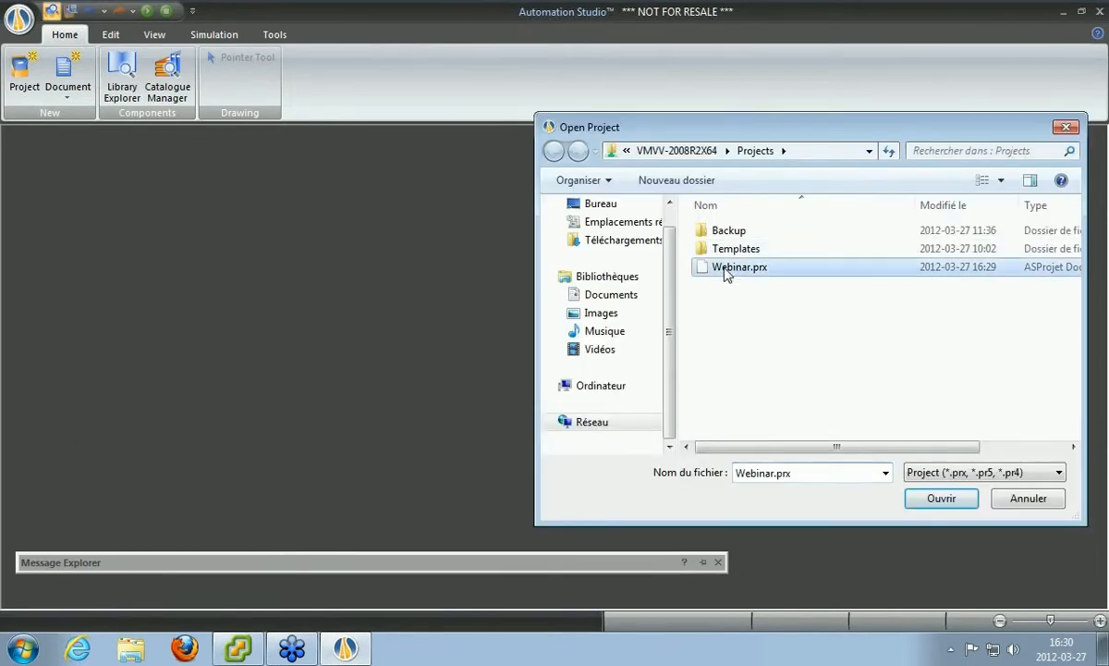
click(941, 499)
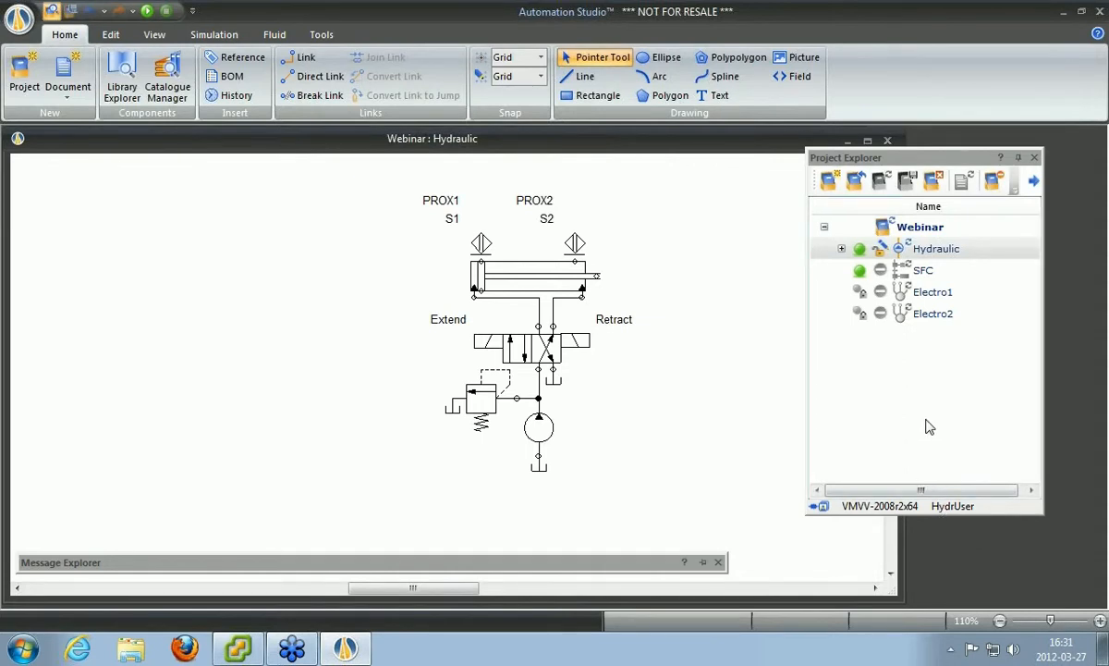
mouse_move(880, 254)
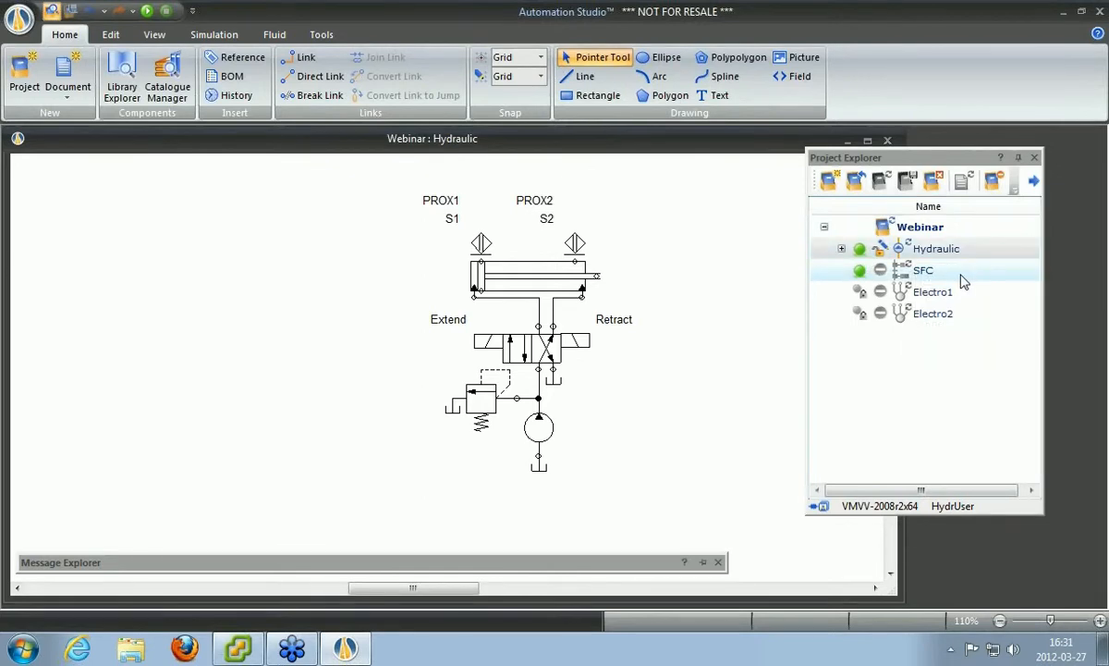
Check the document rights icons, then float Project Explorer over the diagram's left side.
mouse_move(928, 277)
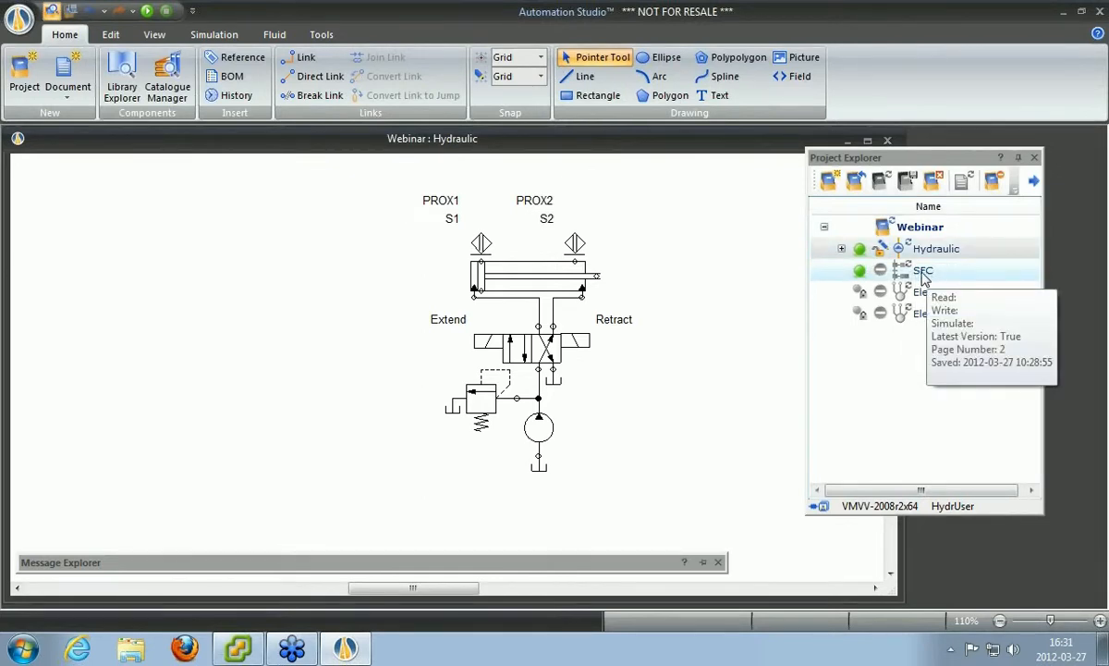
mouse_move(883, 279)
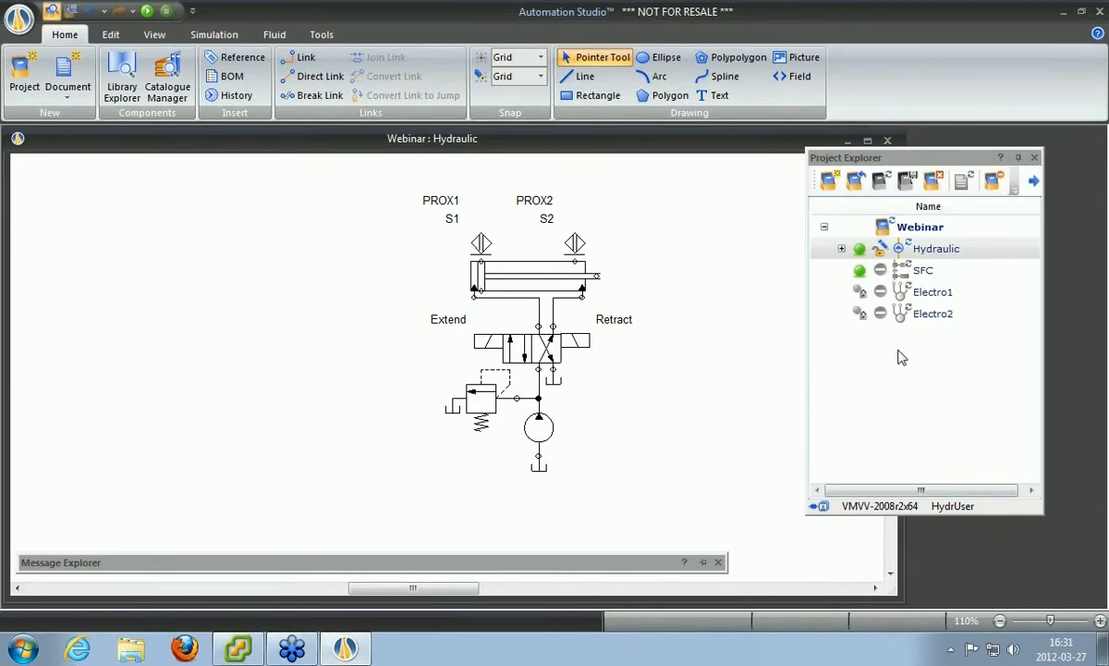
mouse_move(883, 294)
drag(958, 159, 305, 152)
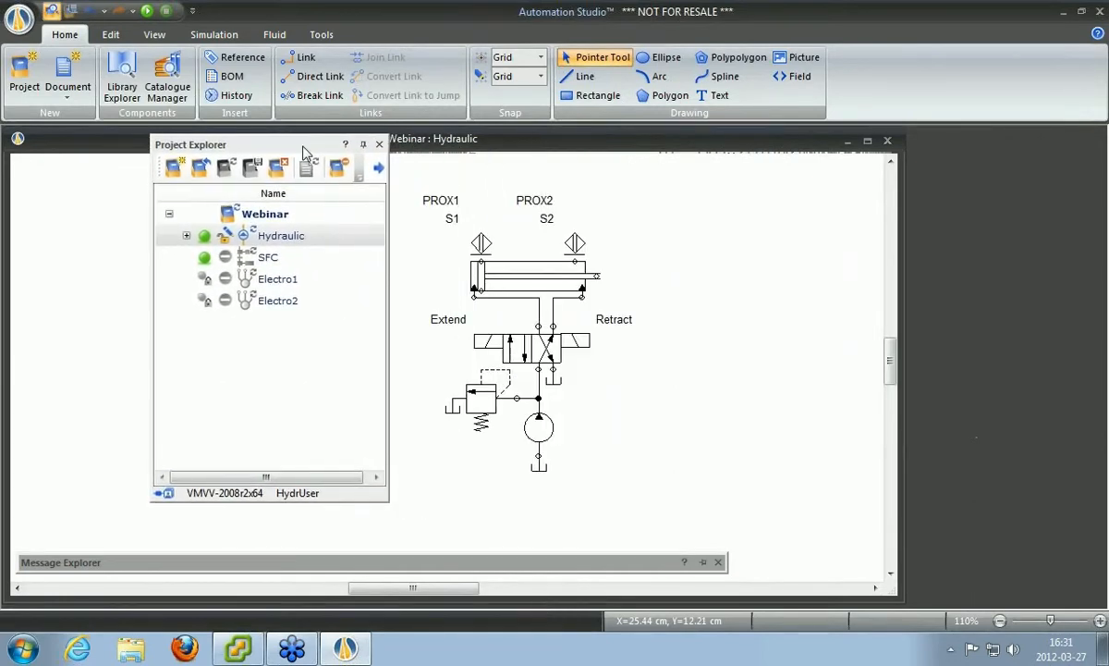
Switch Project Explorer to the detailed view with read, write, simulate, version, page and saved columns.
click(379, 170)
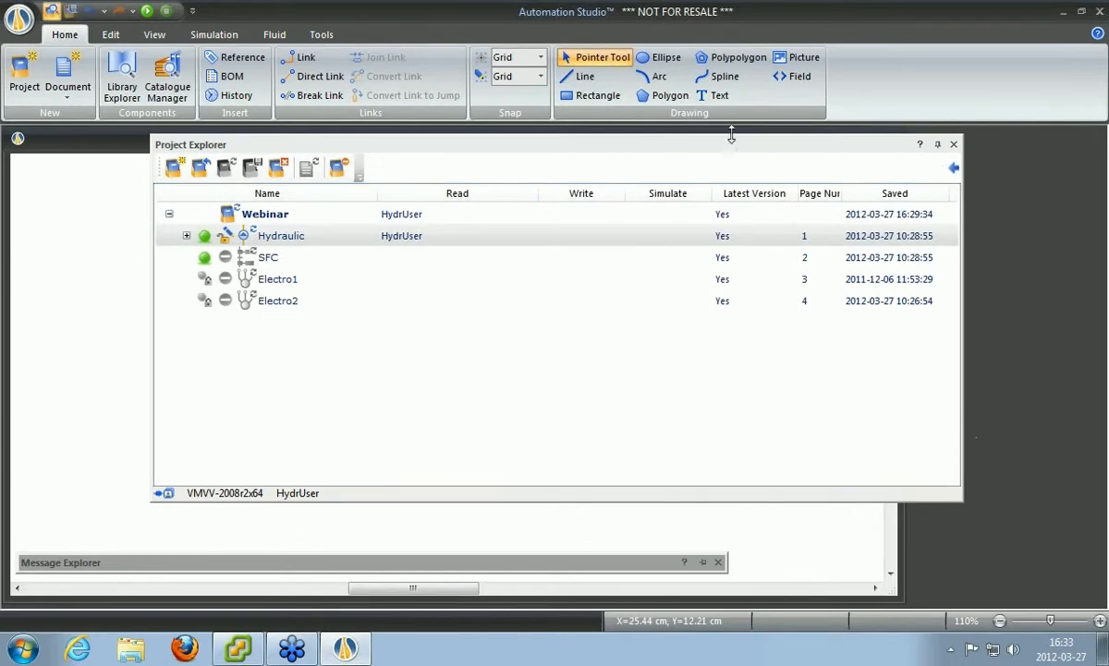
Dock the project tree on the right, then move the relief valve left and the tank lower.
mouse_move(242, 146)
mouse_down()
mouse_move(924, 176)
mouse_move(1032, 160)
mouse_up()
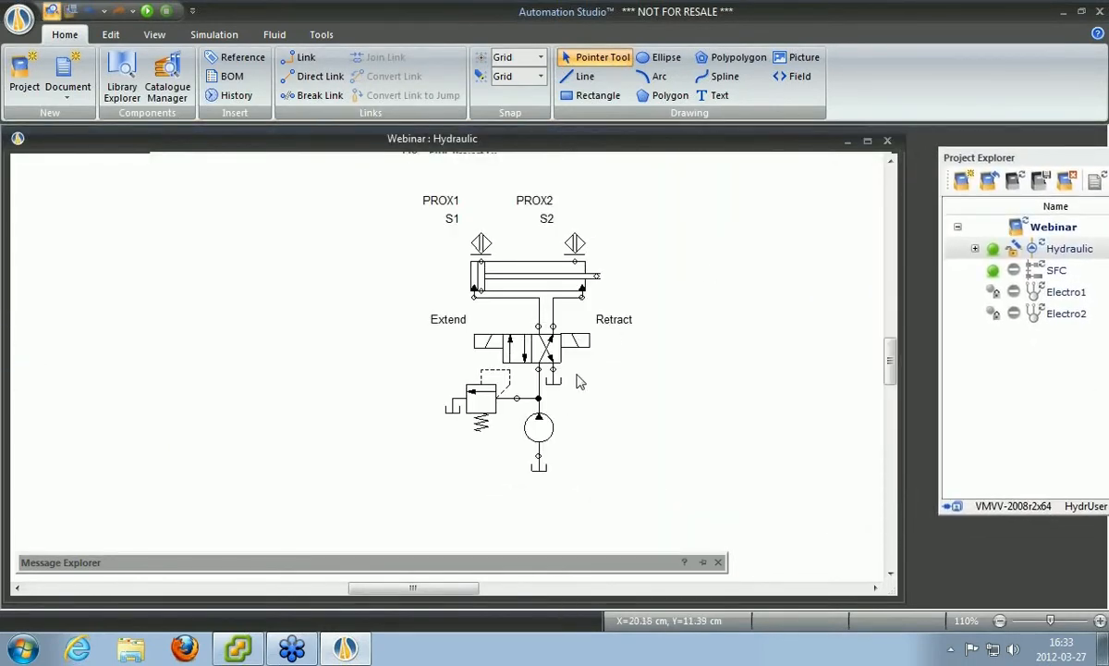
mouse_move(479, 399)
mouse_down()
mouse_move(405, 397)
mouse_move(420, 406)
mouse_up()
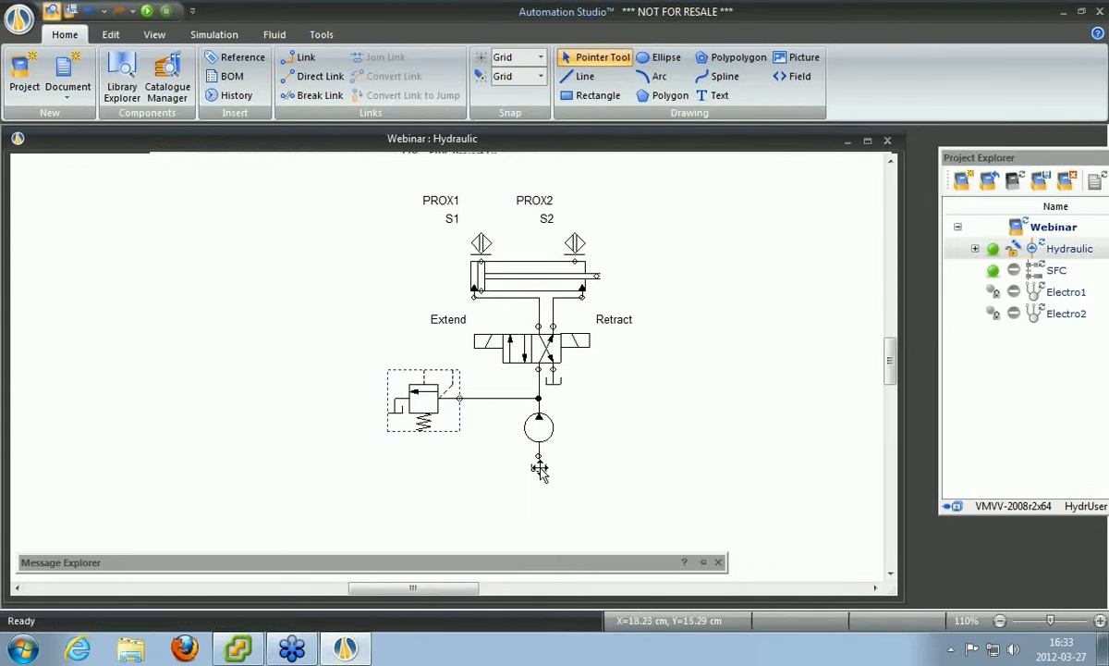
drag(541, 462, 543, 507)
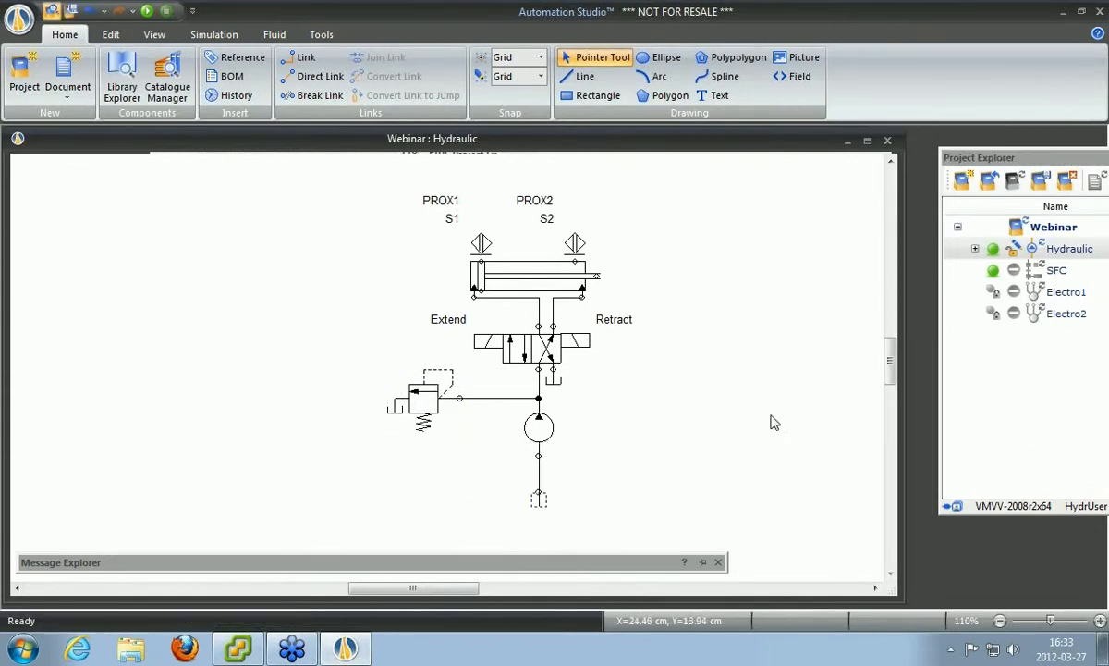
Move the floating project list aside to reveal the Hydraulic diagram and show simulation controls.
drag(1013, 162, 295, 153)
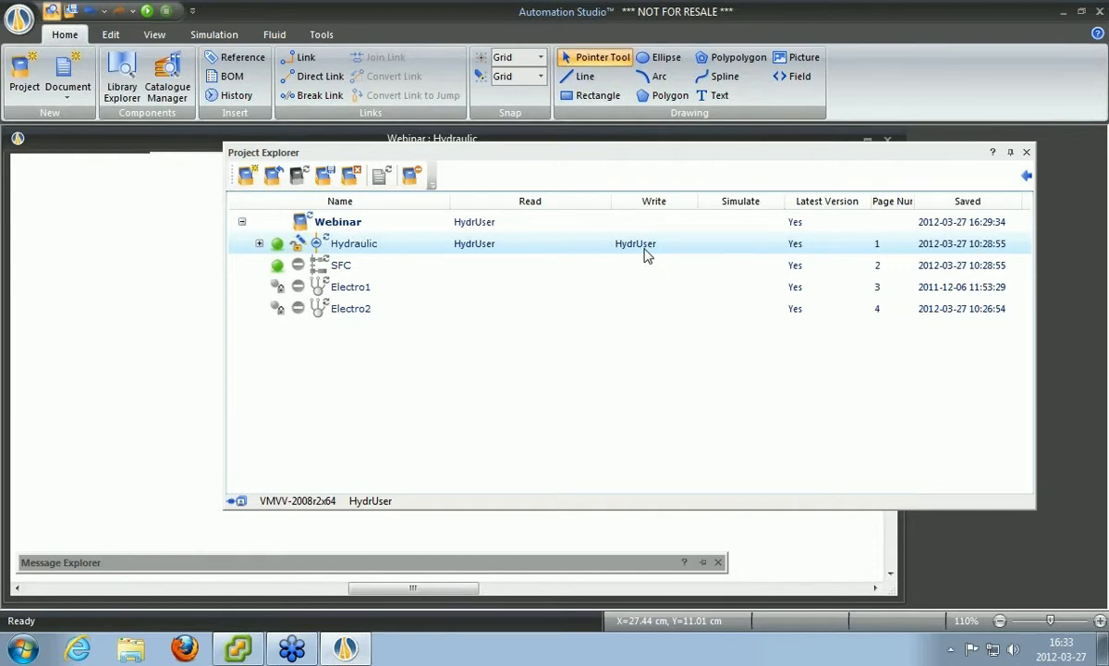
drag(512, 161, 996, 201)
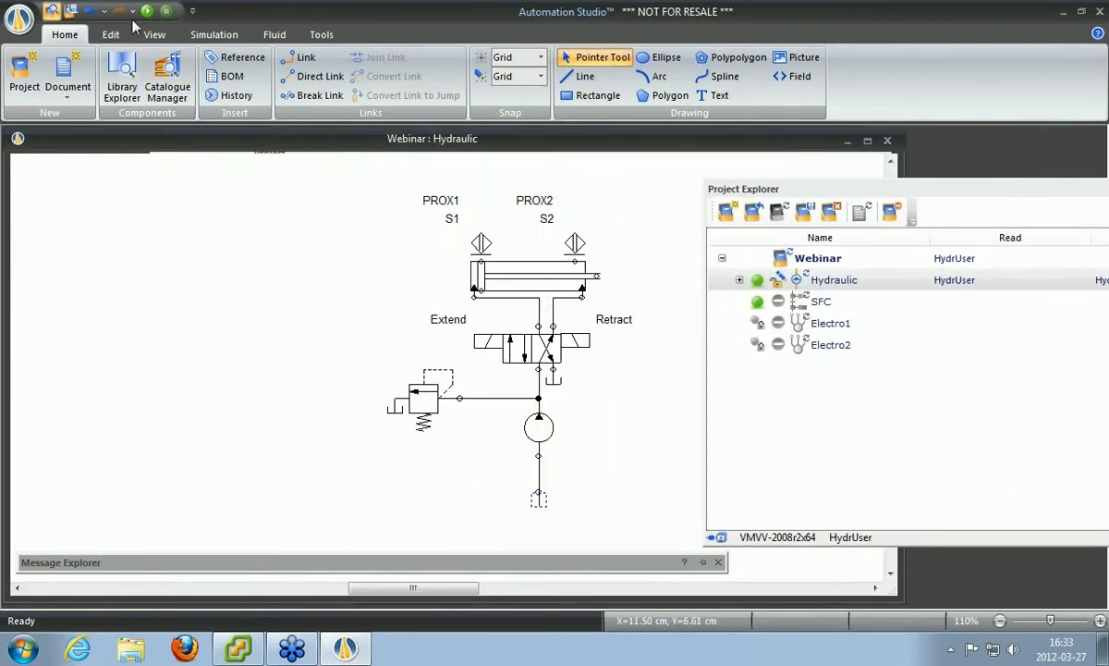
click(210, 37)
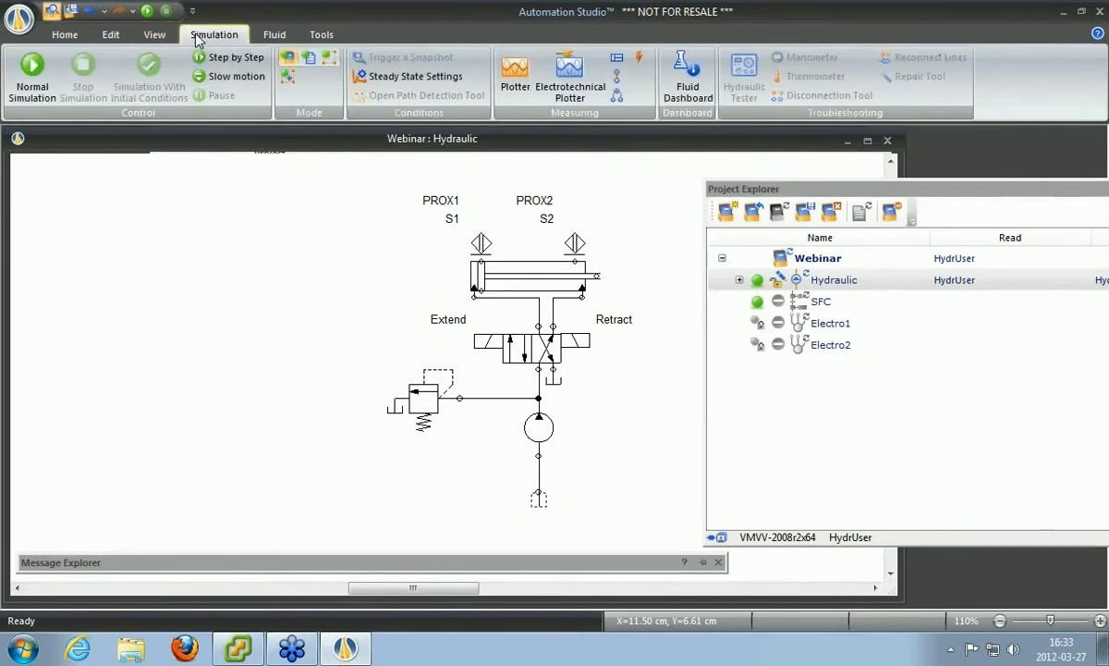
Simulate all project diagrams together and dismiss the refused Electro1 simulation warning.
click(290, 64)
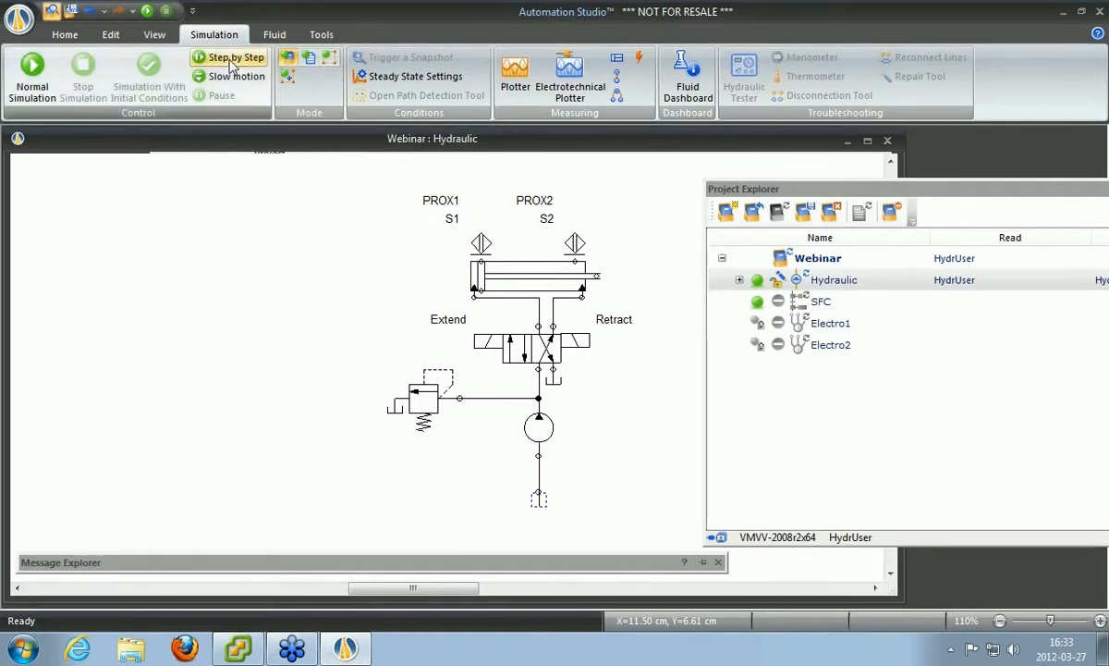
click(146, 13)
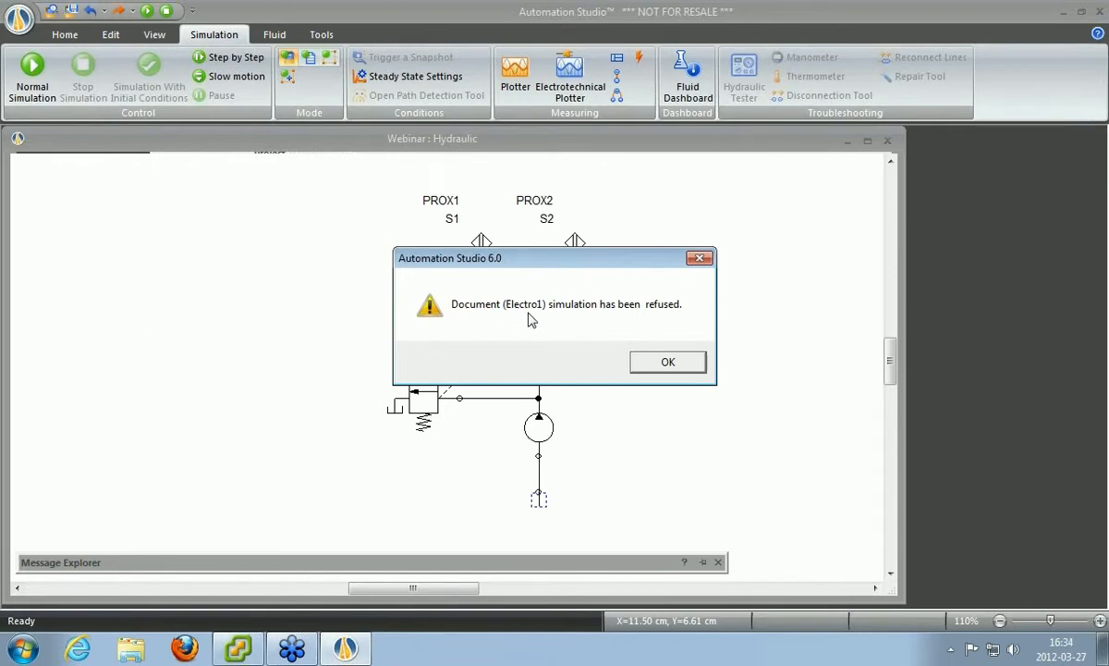
click(668, 362)
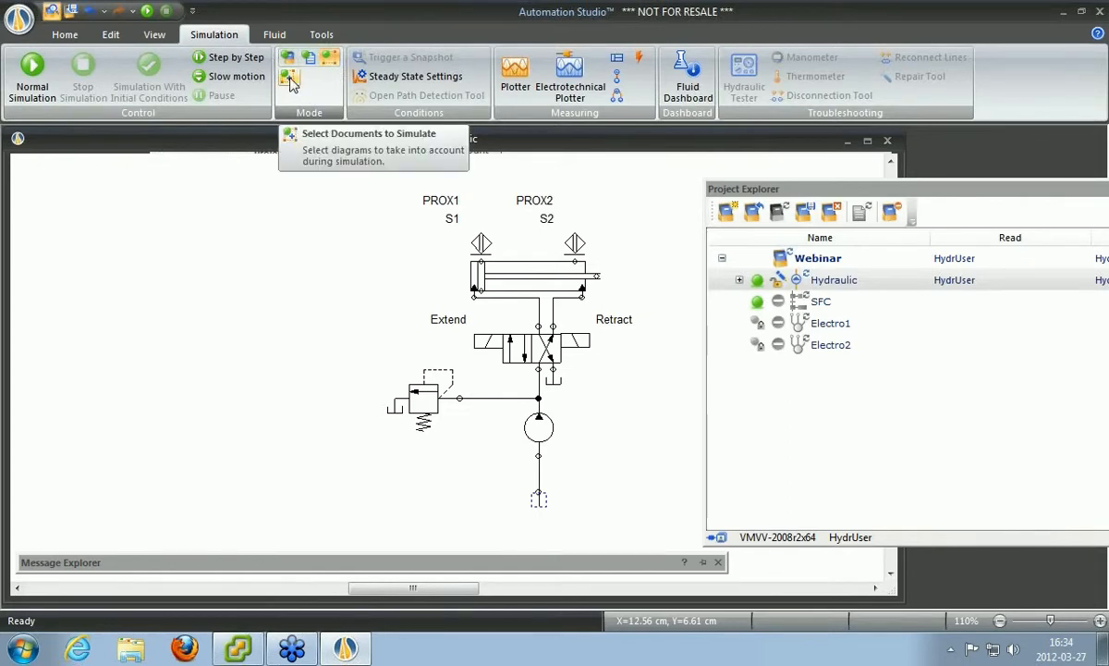
Limit the simulation selection to the Hydraulic and SFC diagrams, leaving out Electro1 and Electro2.
click(290, 81)
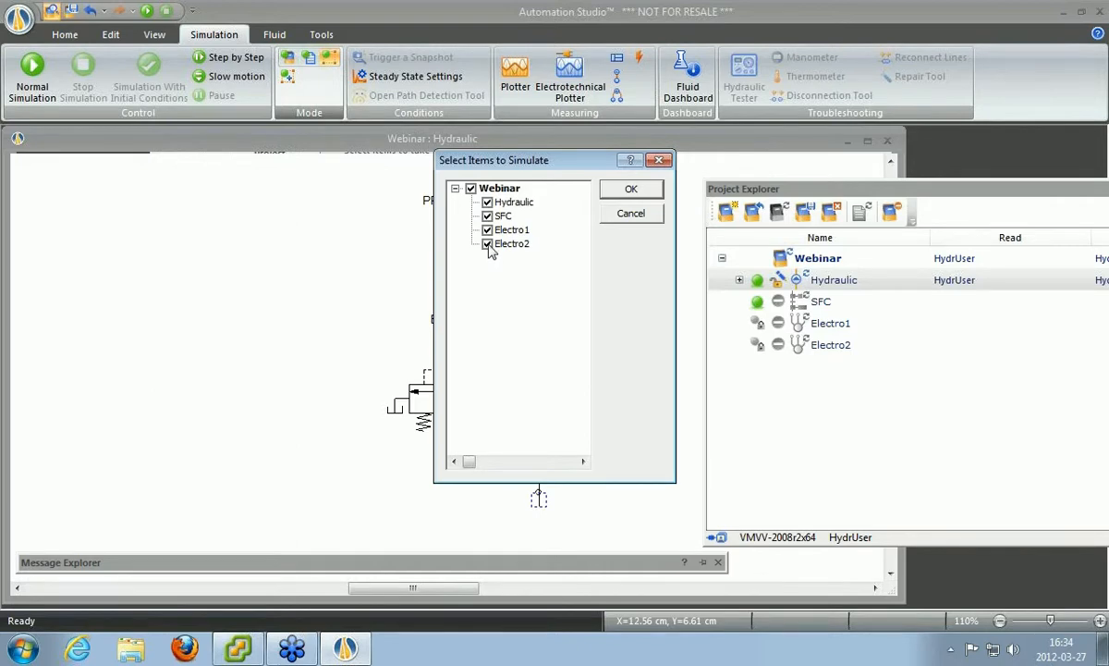
click(487, 244)
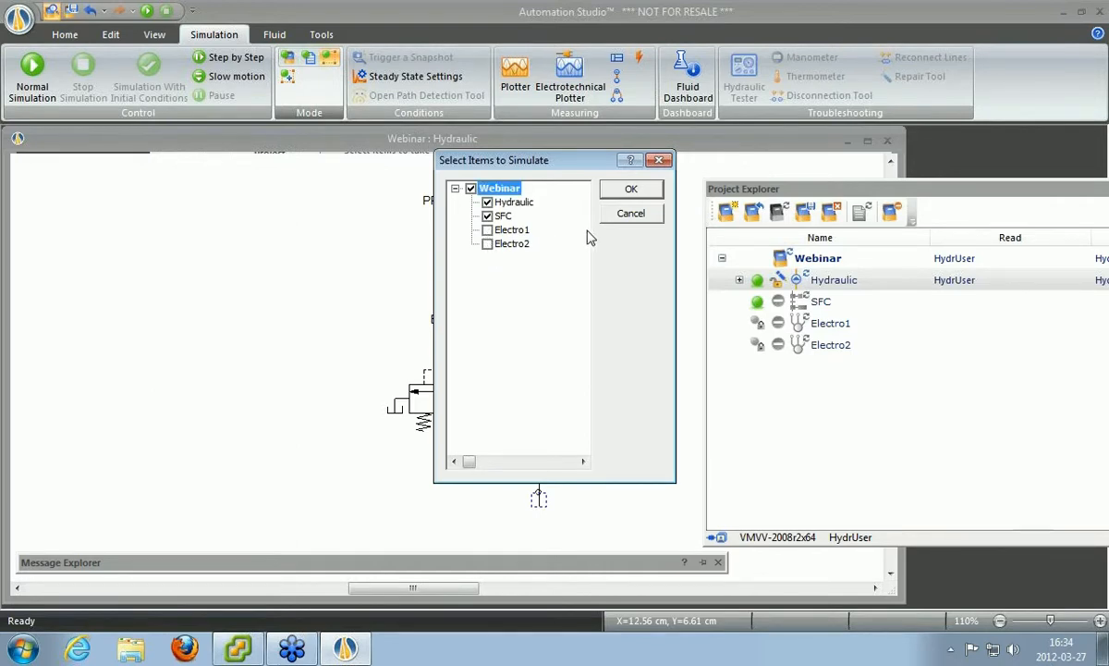
click(630, 191)
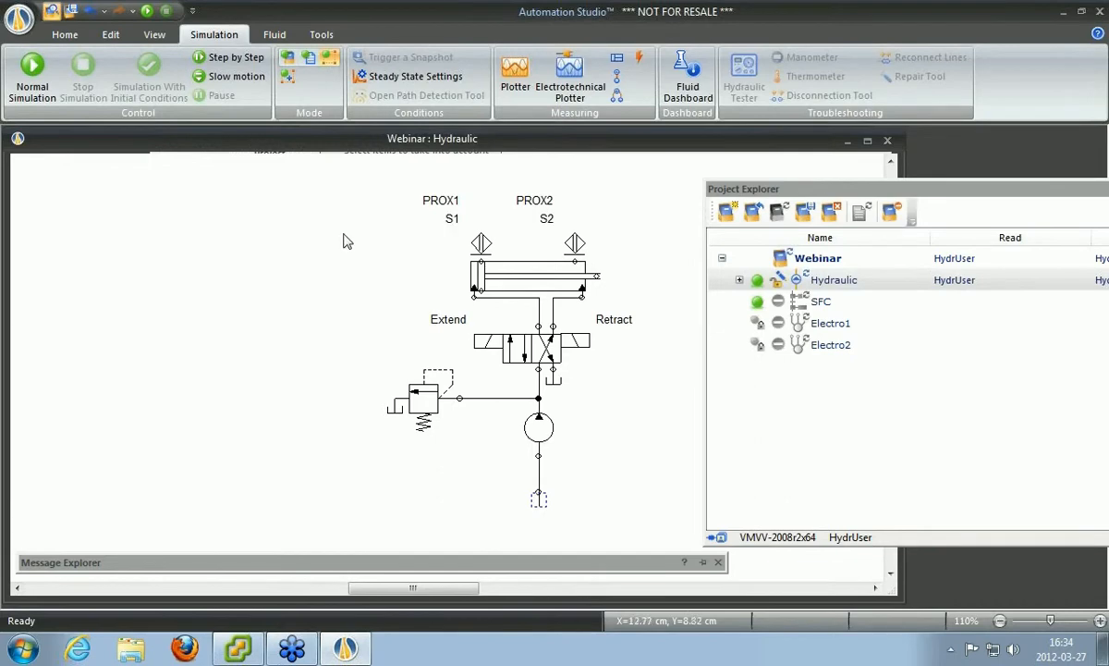
Run a normal-speed simulation of the Hydraulic circuit so pump flow shows in the lines.
click(32, 85)
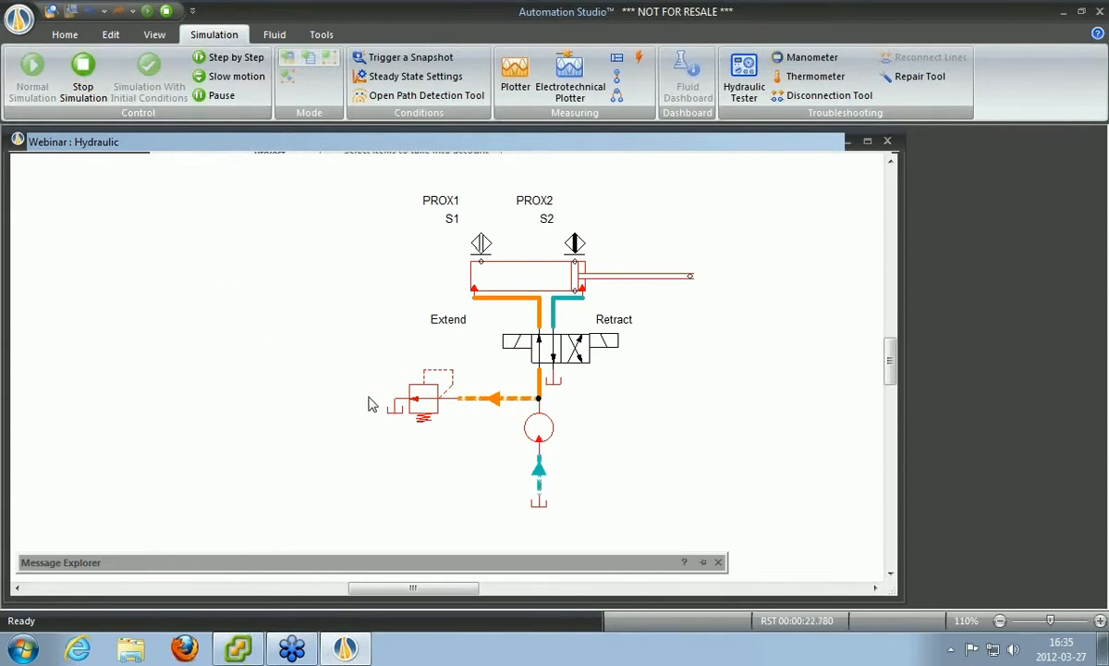
mouse_move(238, 657)
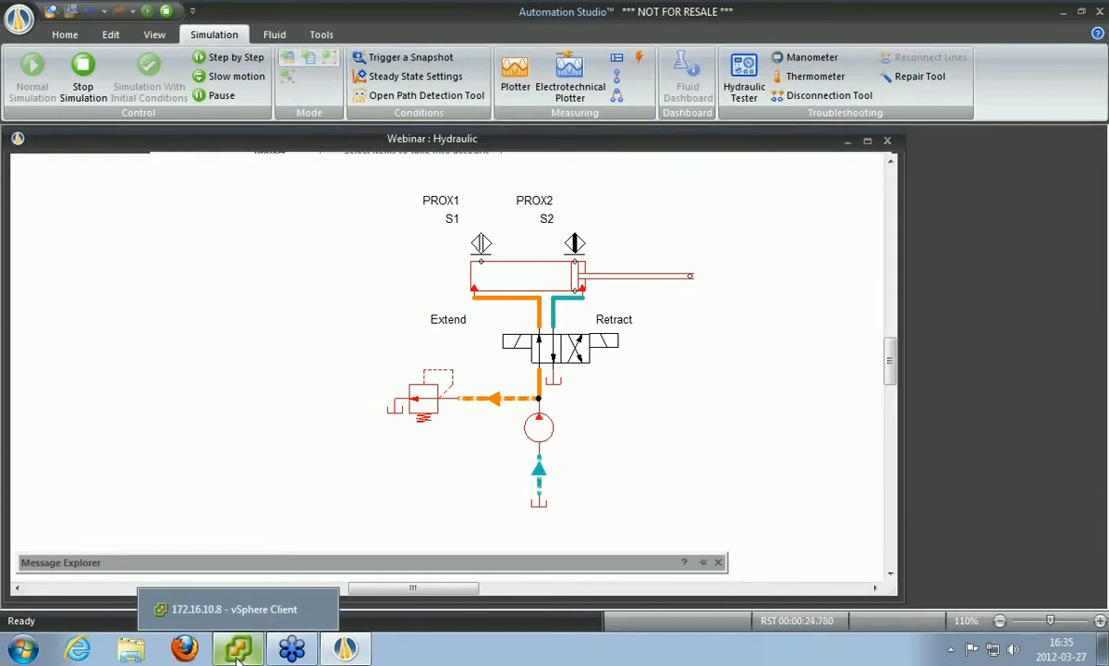
Show the W7 32B Enterprise virtual machine's console full screen from vSphere Client.
click(237, 655)
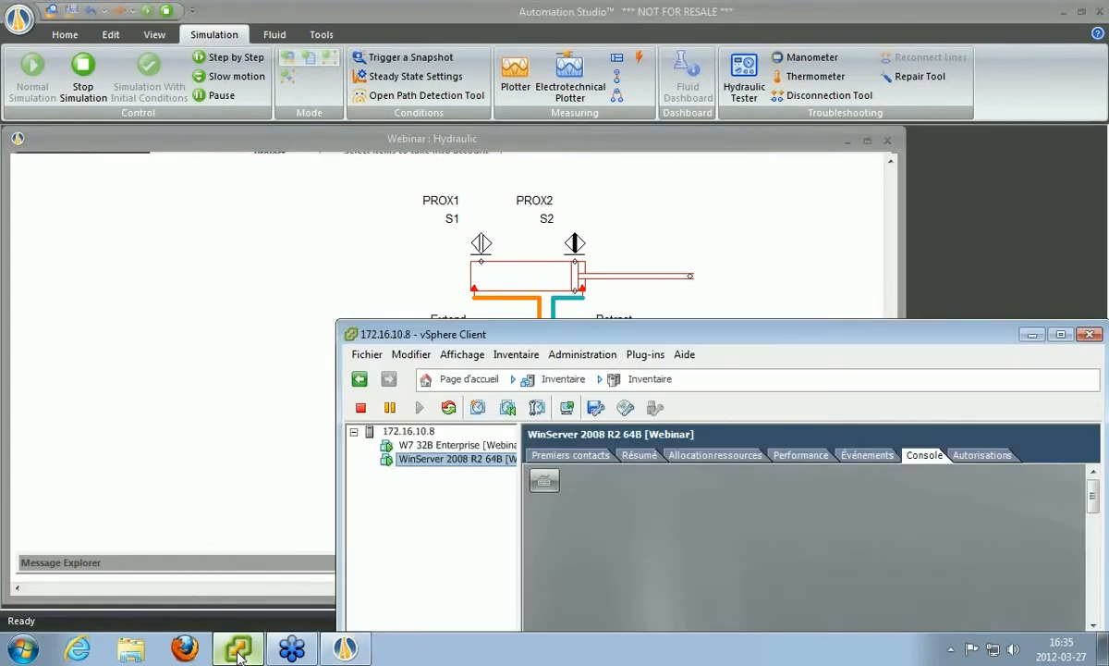
click(441, 446)
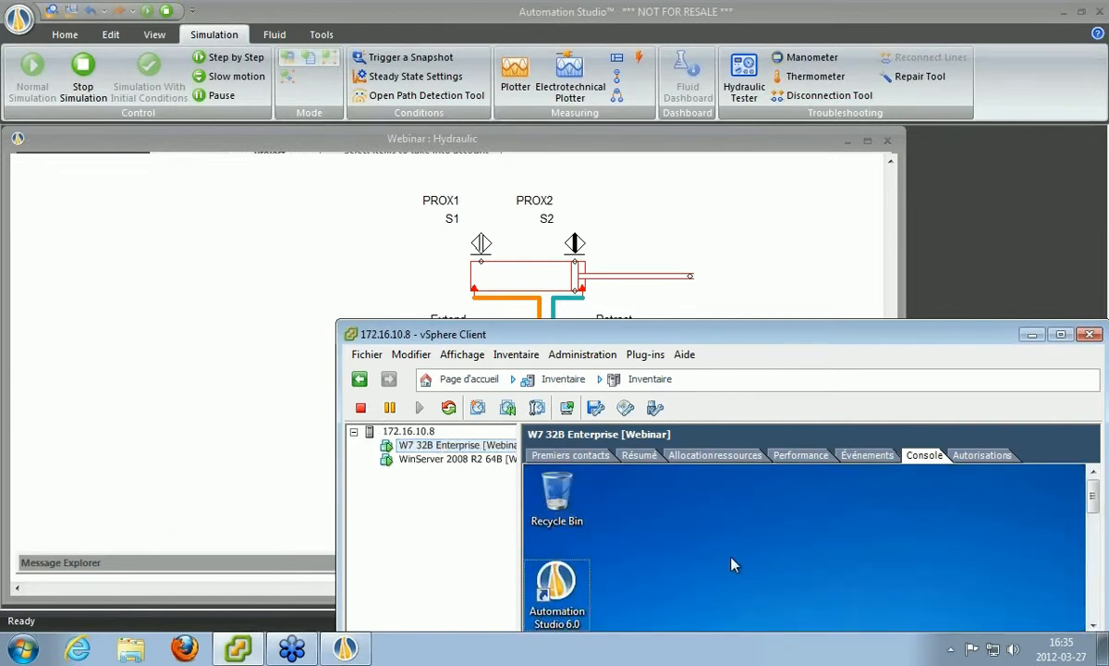
key(ctrl+alt+Return)
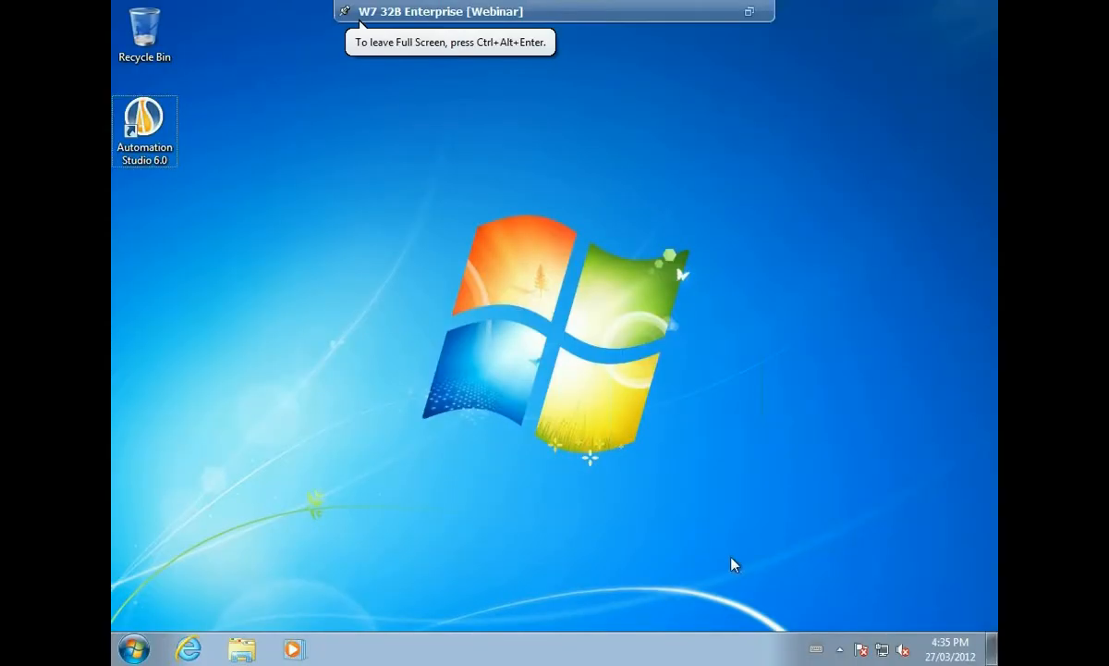
Launch Automation Studio 6.0 on the Windows 7 VM and connect with the Server-SFC profile.
double_click(143, 124)
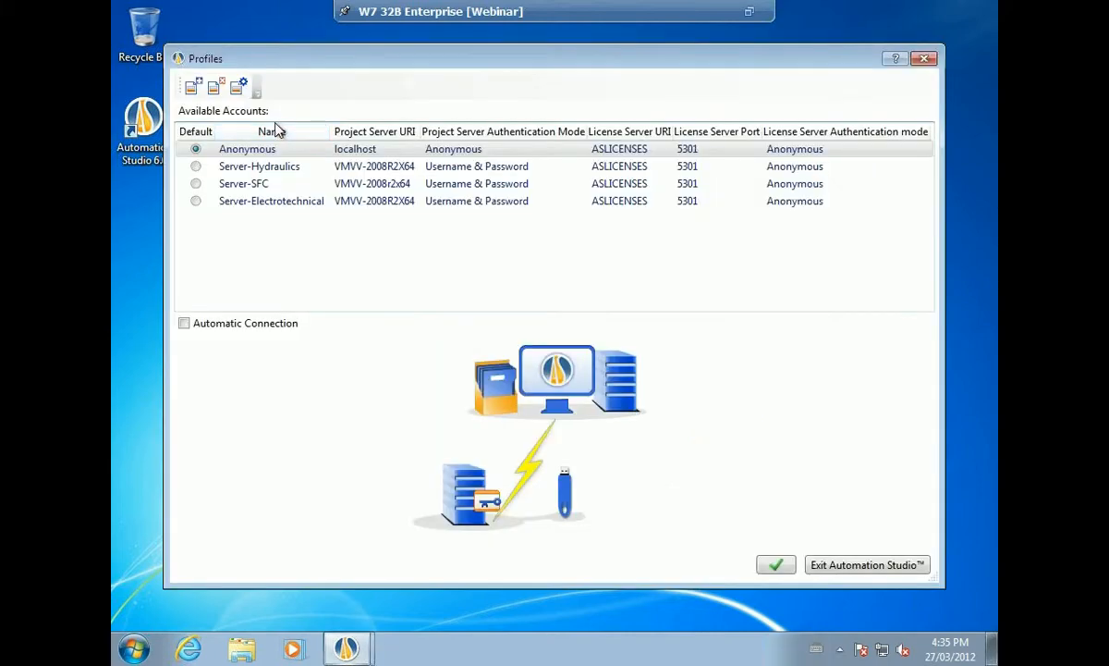
click(270, 191)
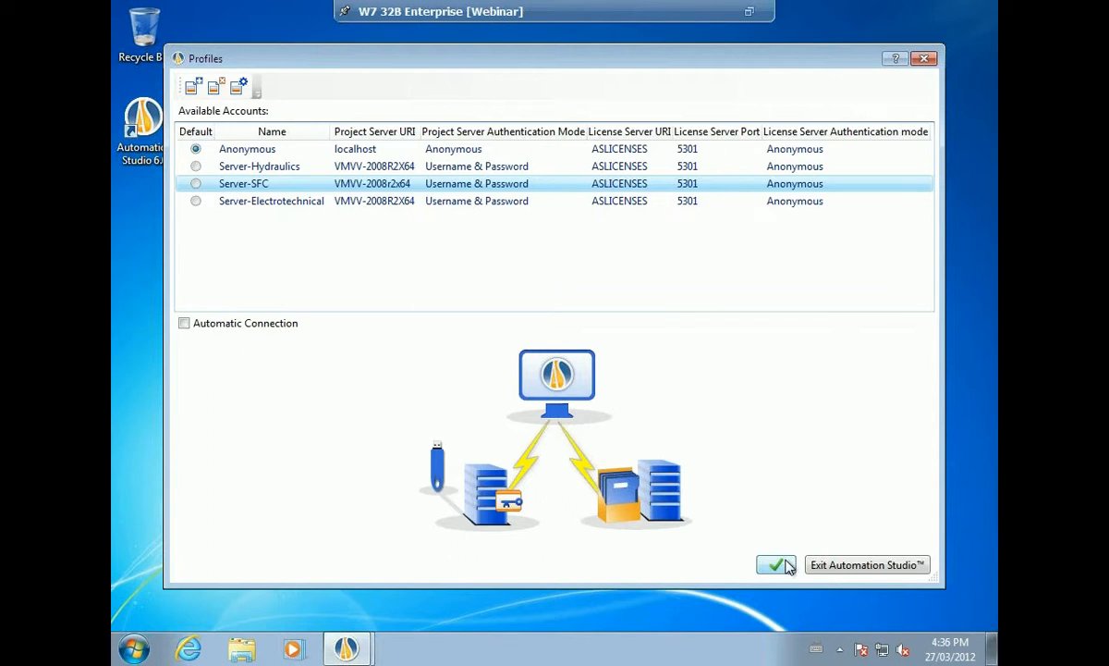
click(780, 567)
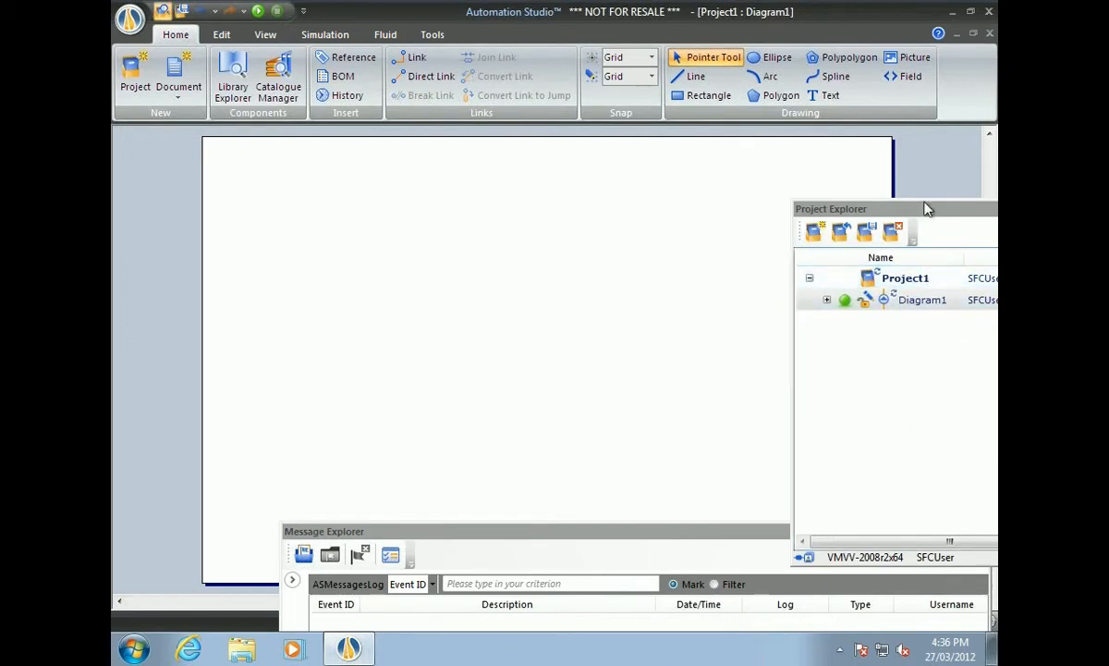
Float Project Explorer over Diagram1 to show SFCUser's Read and Write rights on Project1.
drag(929, 220, 540, 178)
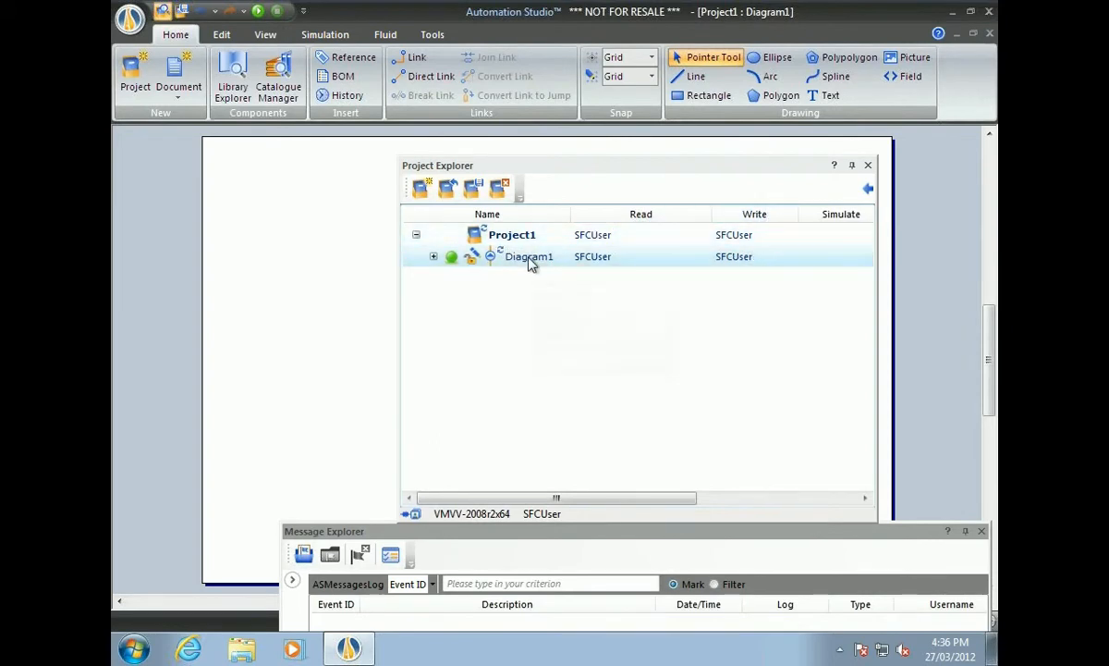
mouse_move(530, 264)
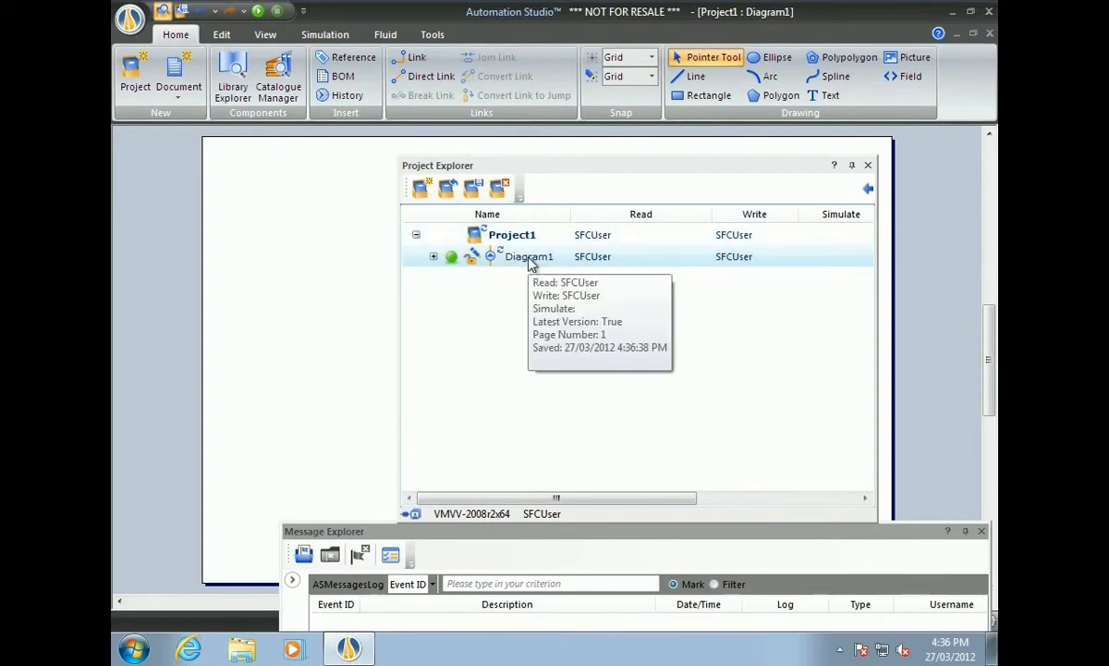
Open the Webinar project from the server, showing Hydraulic, SFC, Electro1 and Electro2.
click(450, 190)
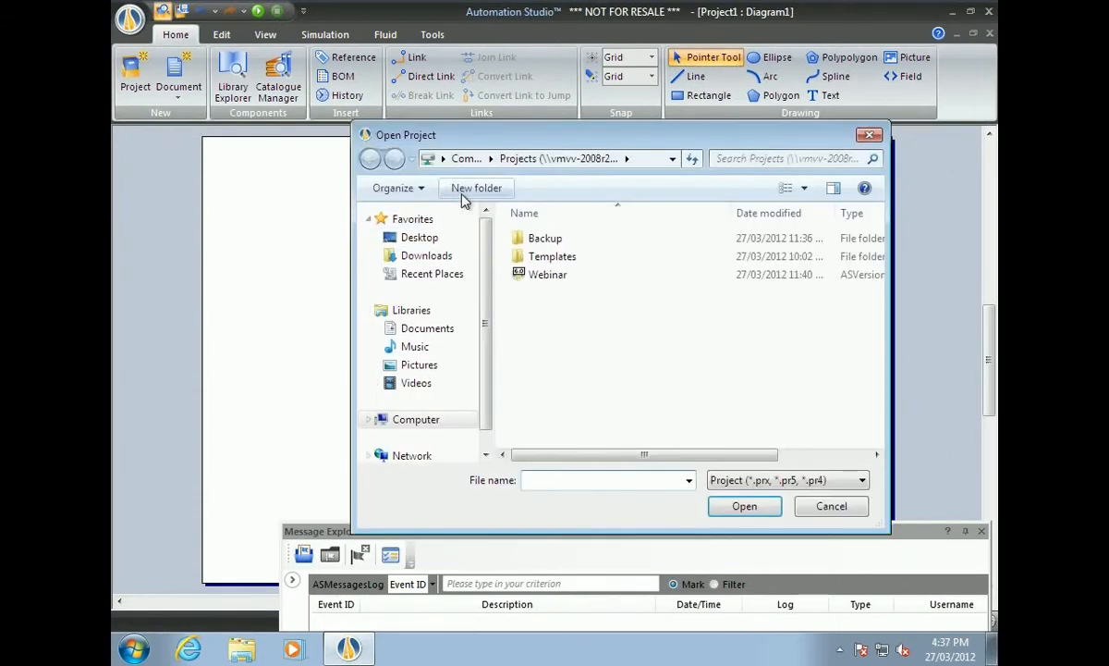
click(542, 279)
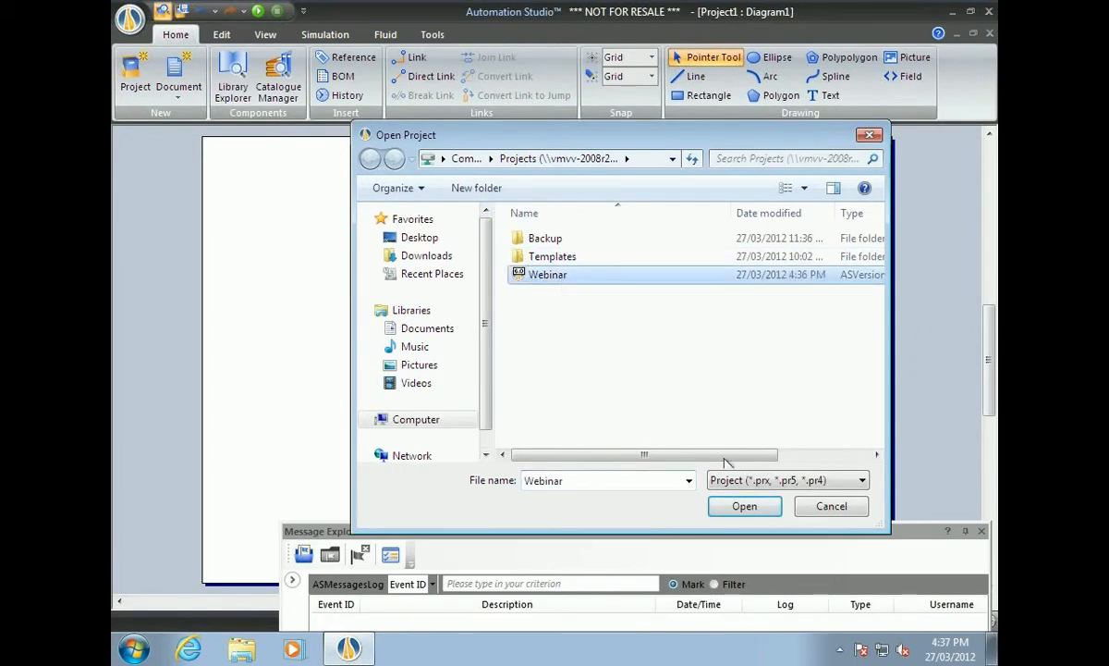
click(752, 510)
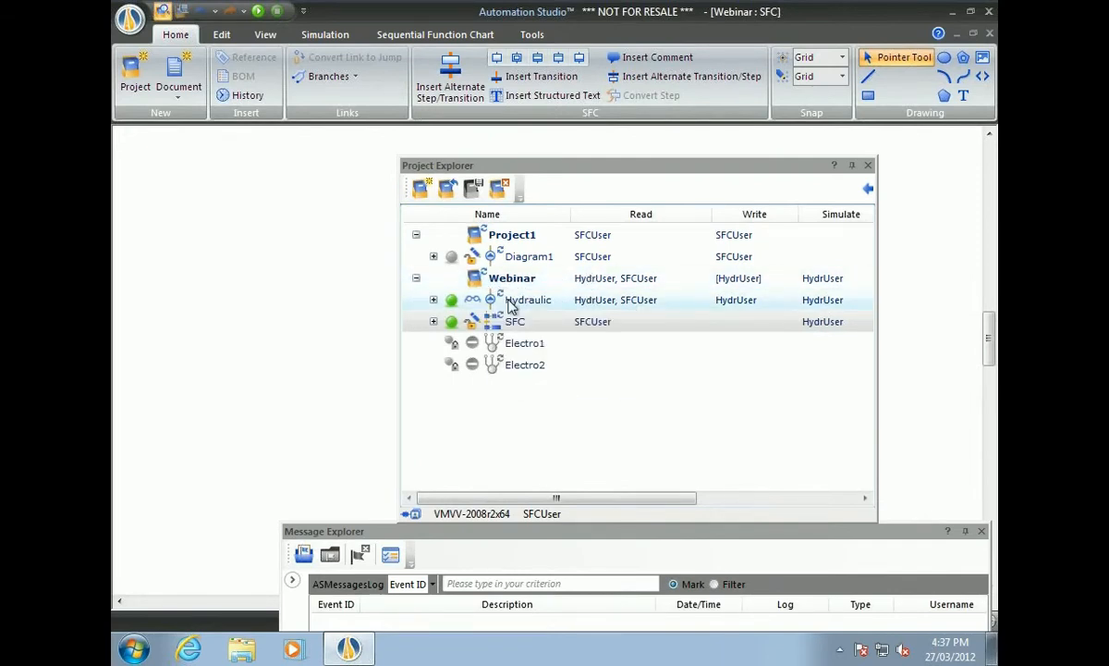
Reserve SFC write access for SFCUser and move Project Explorer aside to reveal the Extend/Retract chart.
mouse_move(534, 308)
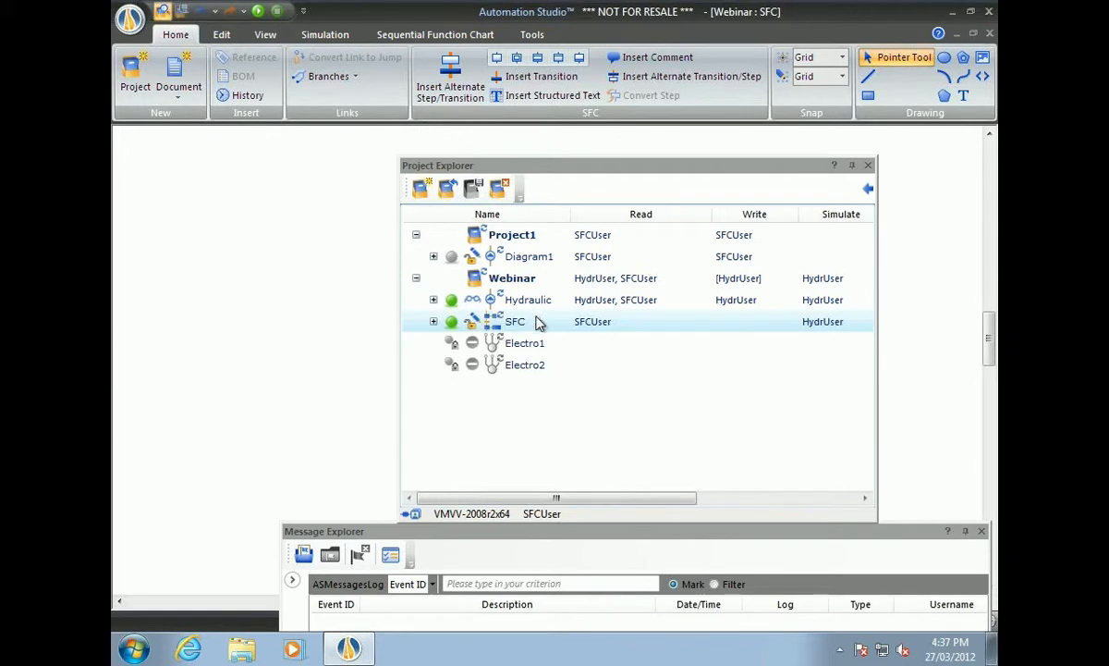
mouse_move(514, 328)
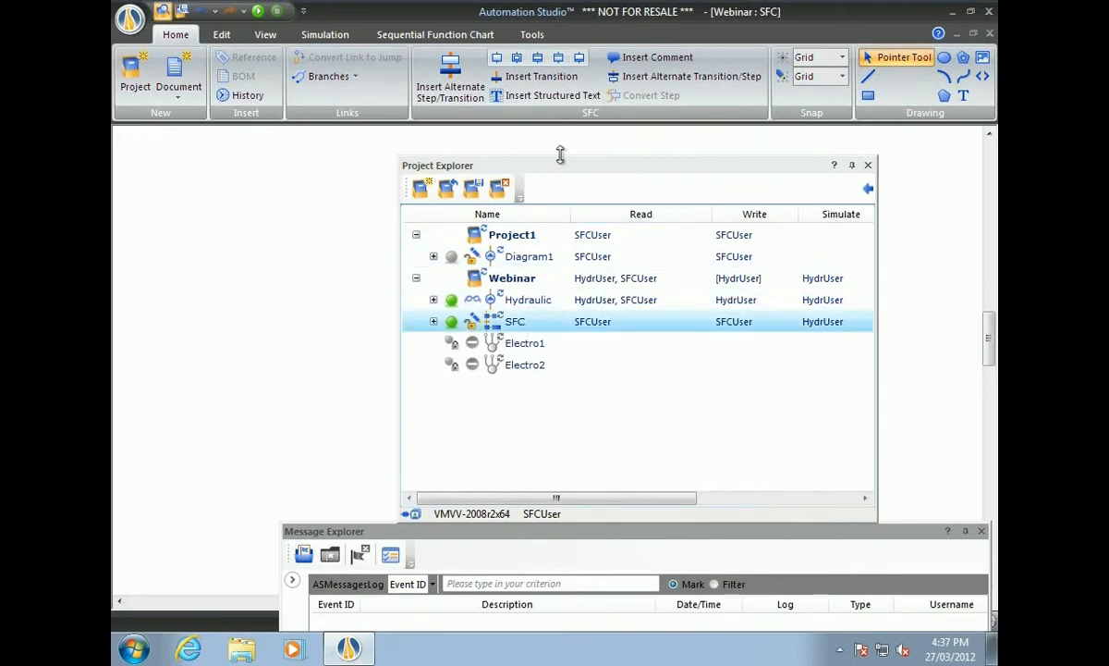
drag(465, 172, 941, 187)
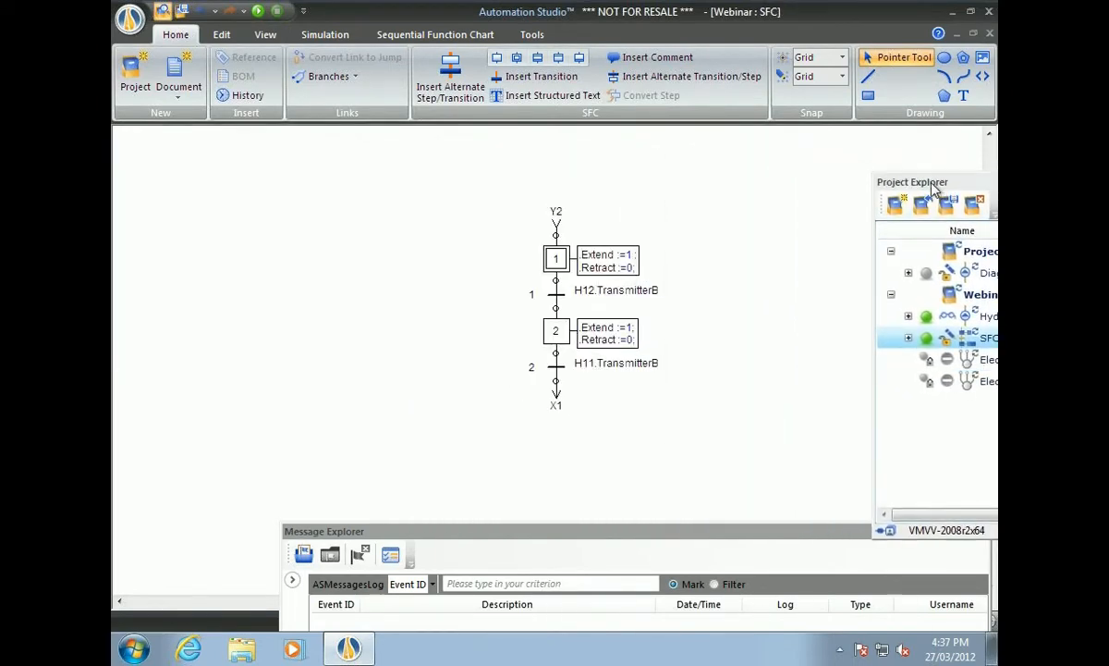
Change step 2's actions to '.Extend :=0; .Retract :=1;' and save the change.
click(563, 334)
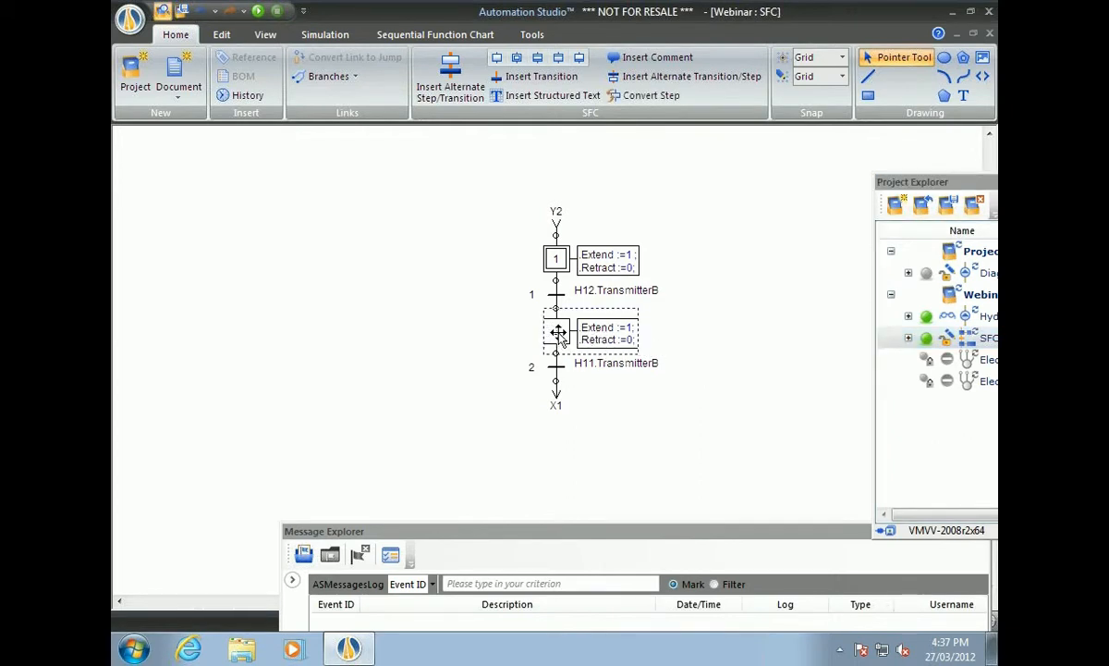
double_click(557, 334)
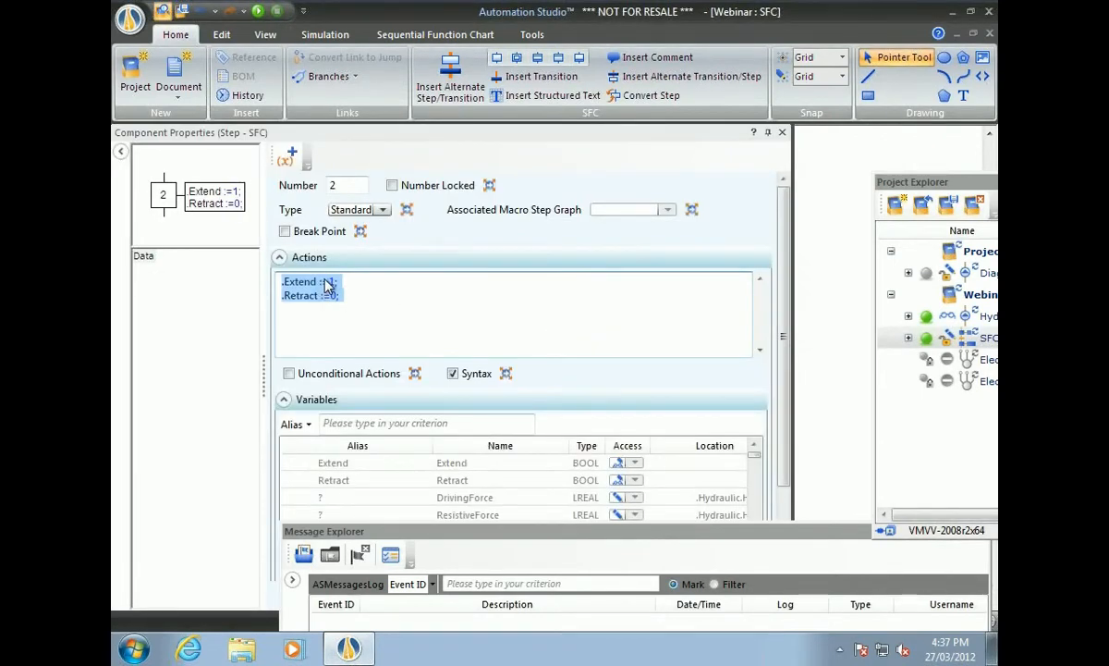
click(328, 282)
key(Delete)
text(0)
key(BackSpace)
text(1)
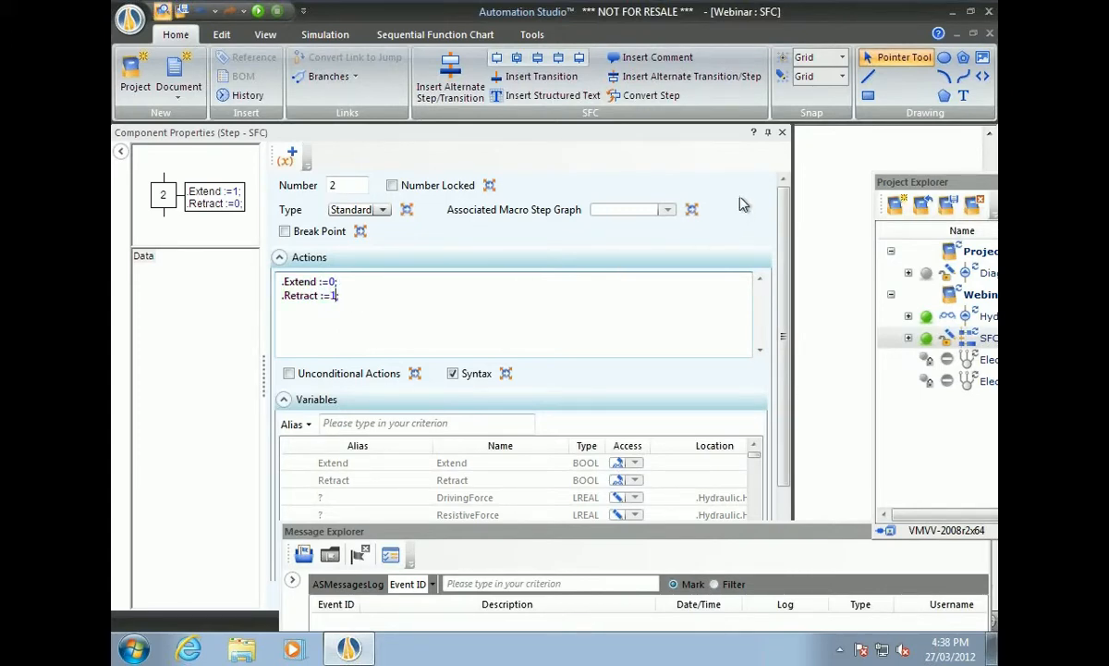
click(783, 134)
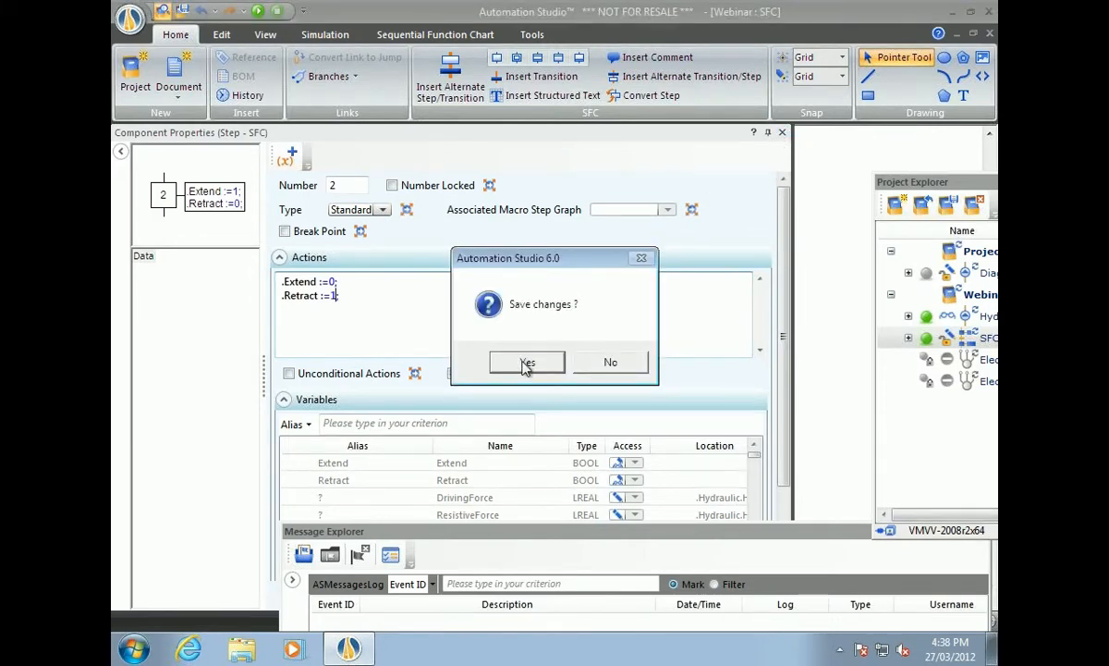
click(525, 363)
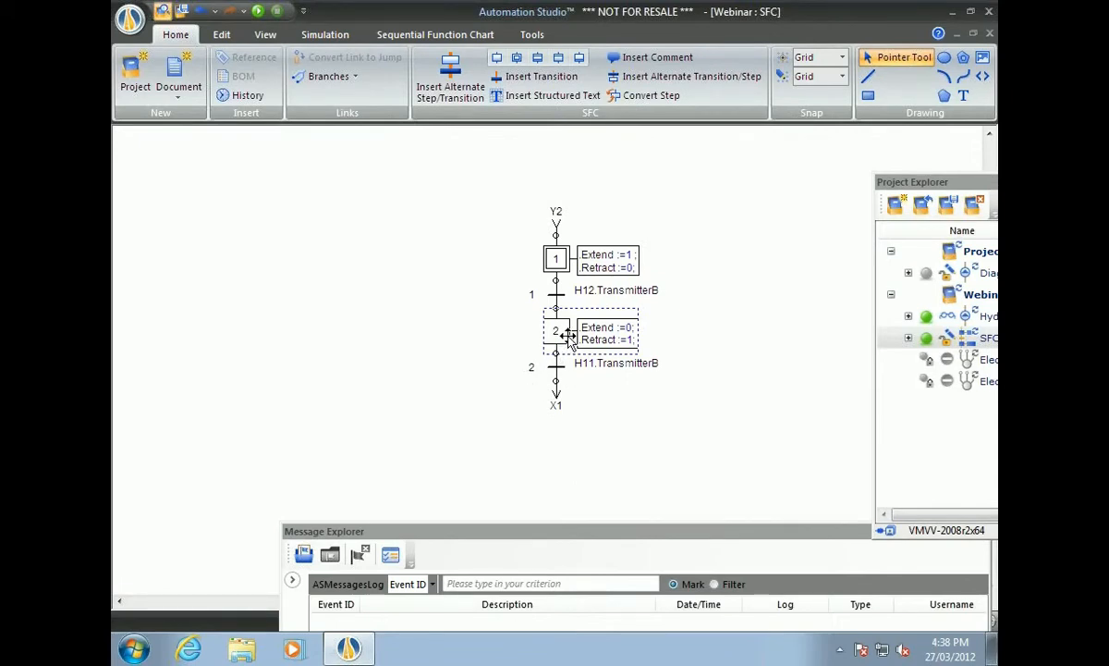
Reposition step 1 on the SFC chart and check the Hydraulic document's status in Project Explorer.
drag(969, 184, 757, 160)
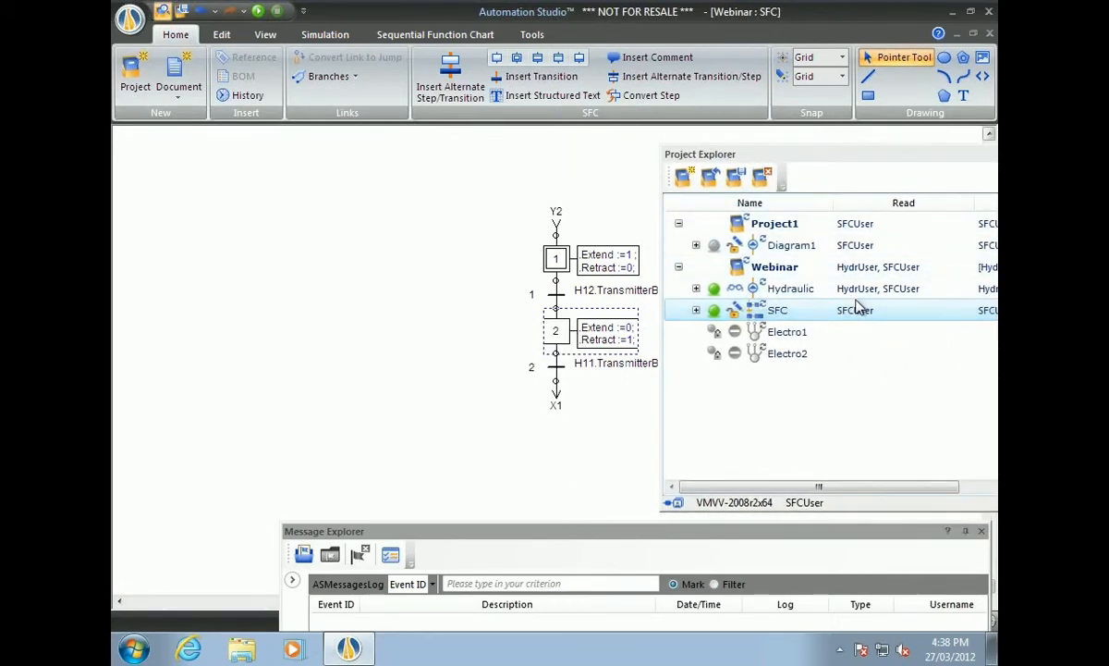
click(800, 287)
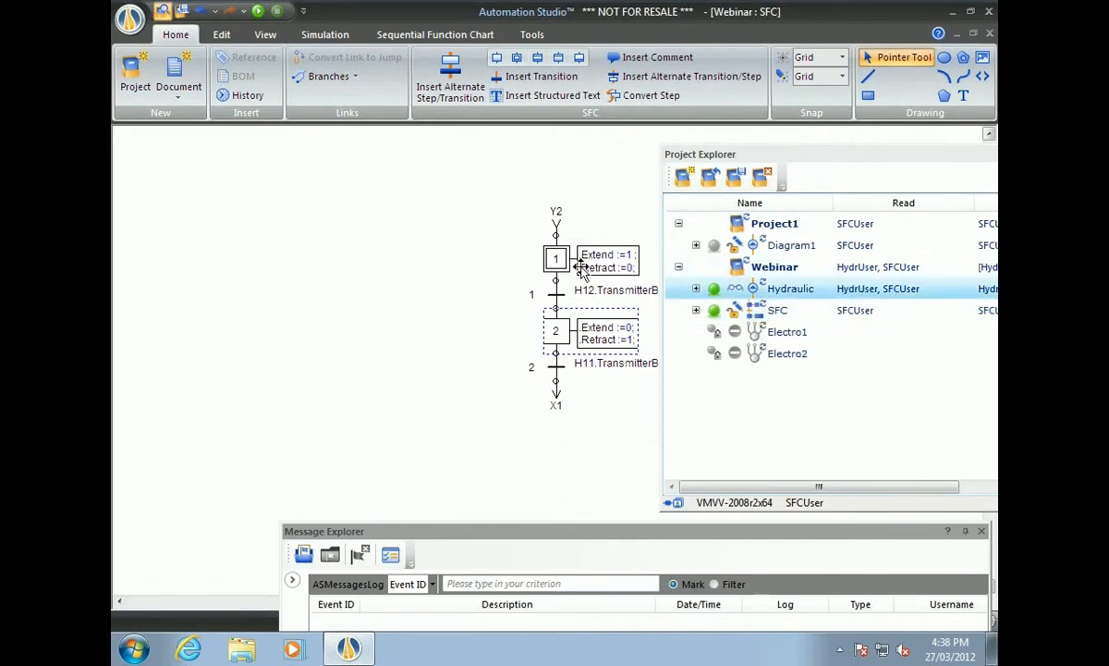
drag(556, 264, 610, 216)
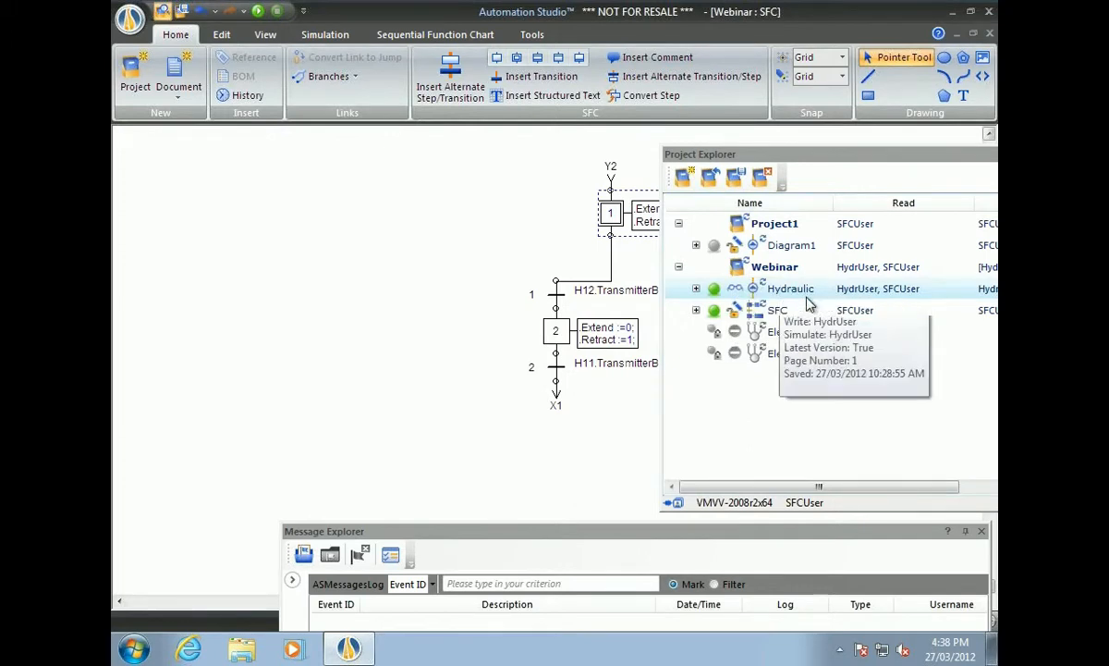
mouse_move(743, 285)
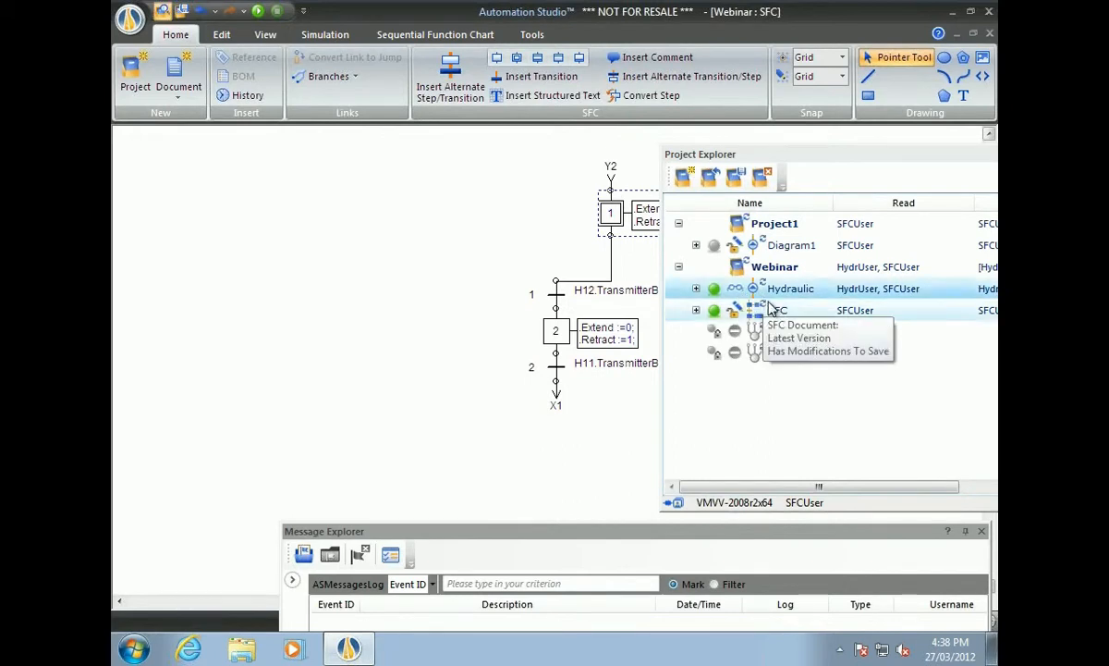
click(795, 294)
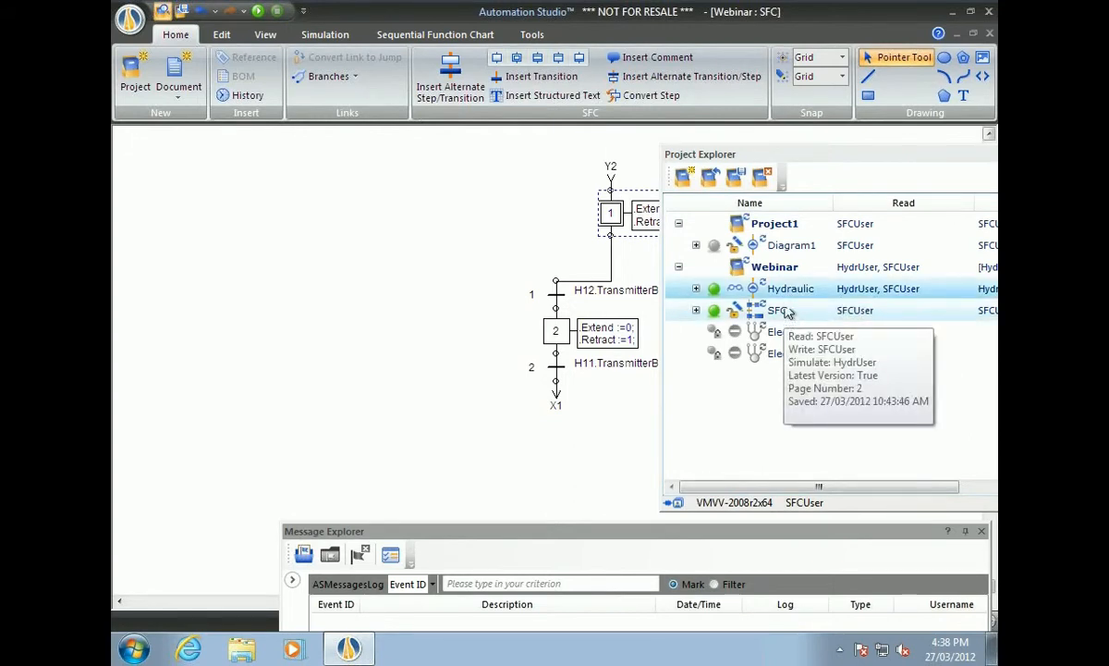
drag(777, 156, 588, 158)
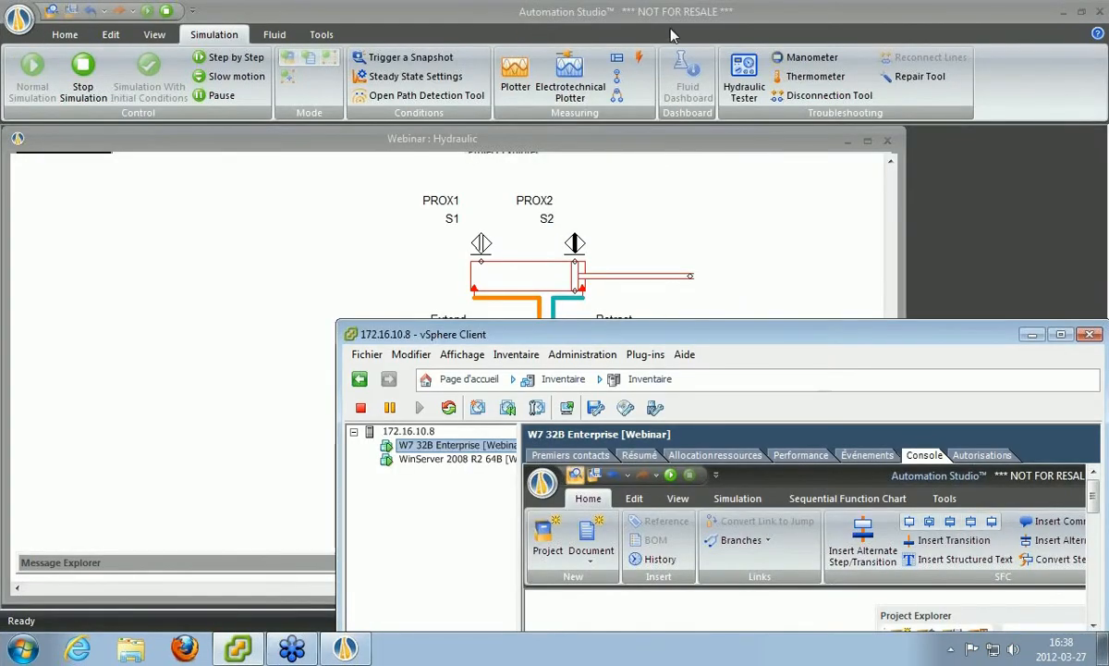
Stop the host's Hydraulic simulation and float Project Explorer to see who holds each document.
click(618, 11)
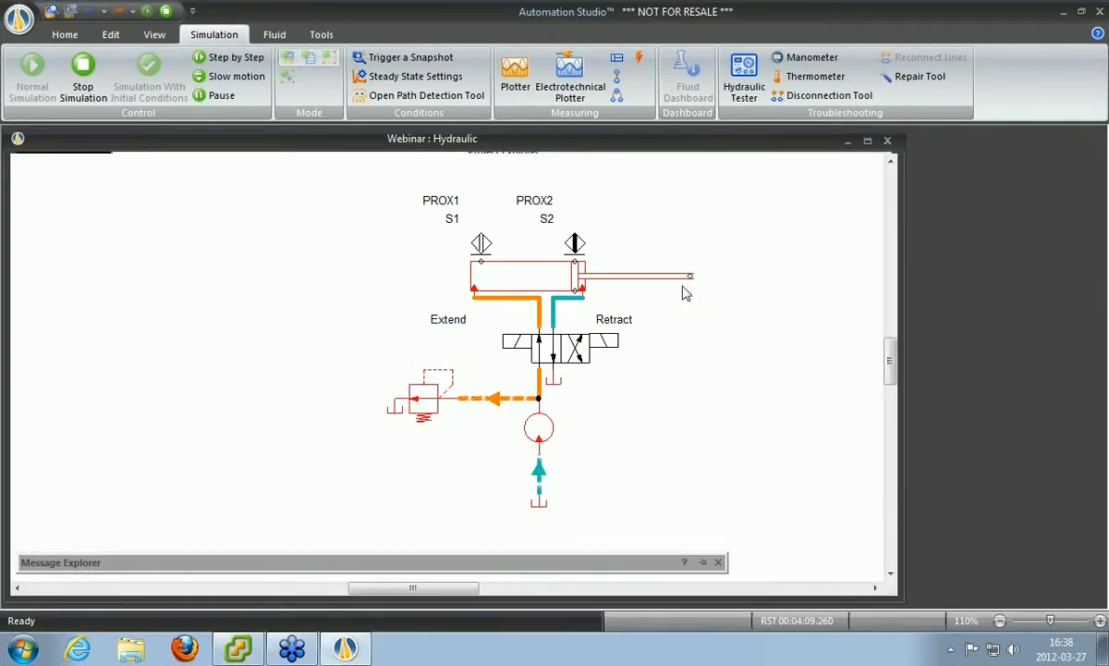
click(82, 79)
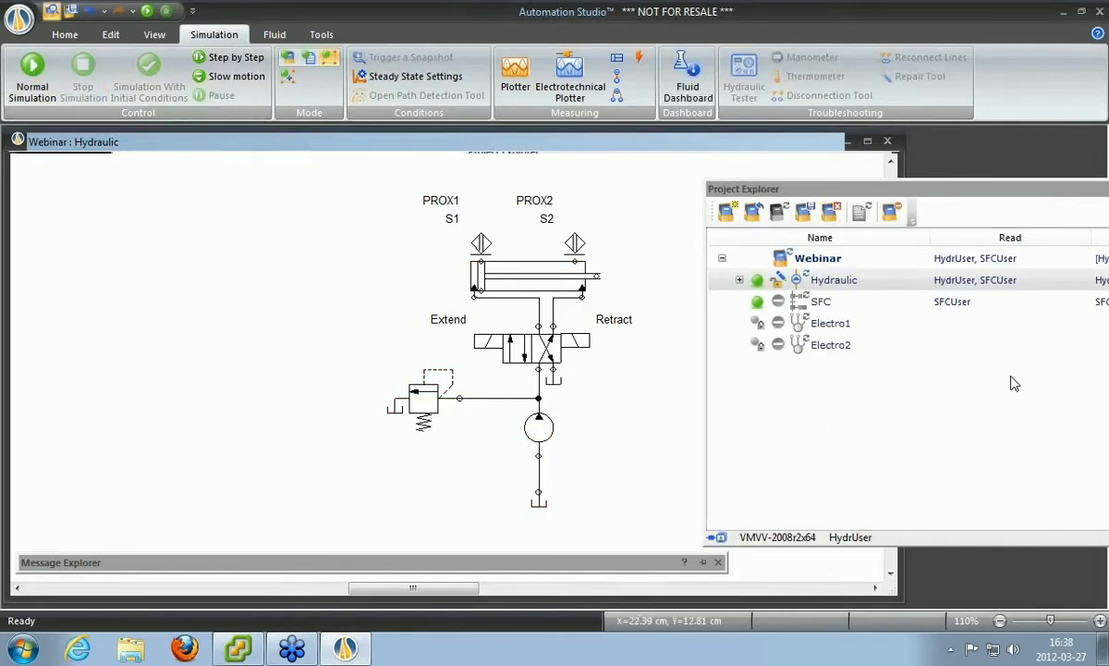
drag(936, 192, 358, 192)
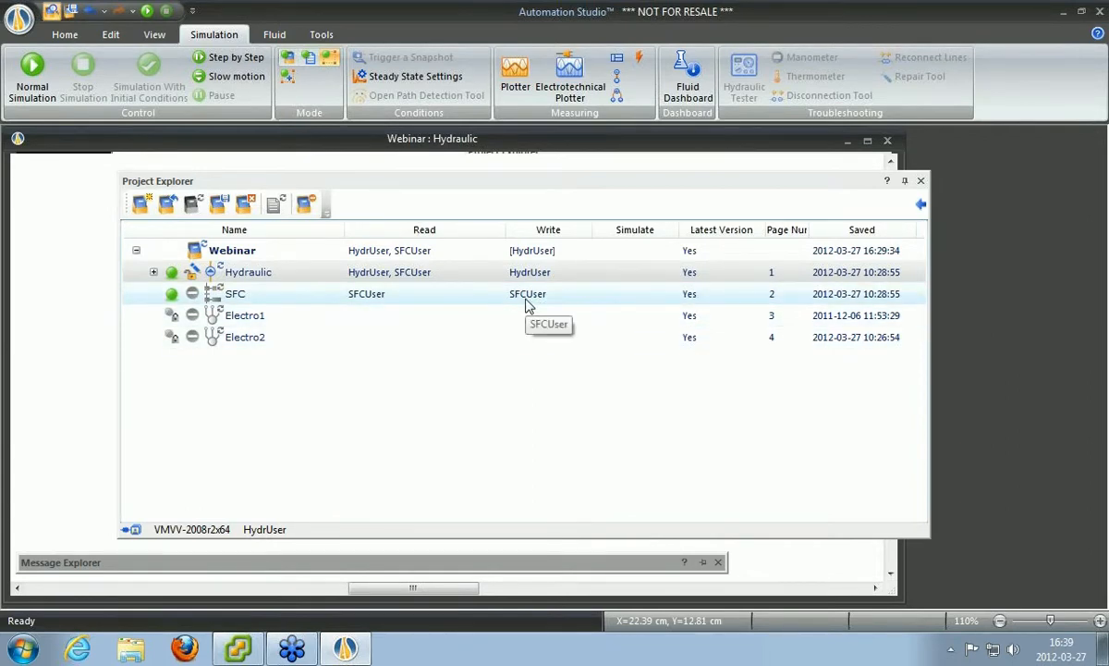
In the full-screen VM console, save the Webinar project, then quit Automation Studio without saving Project1.
click(239, 649)
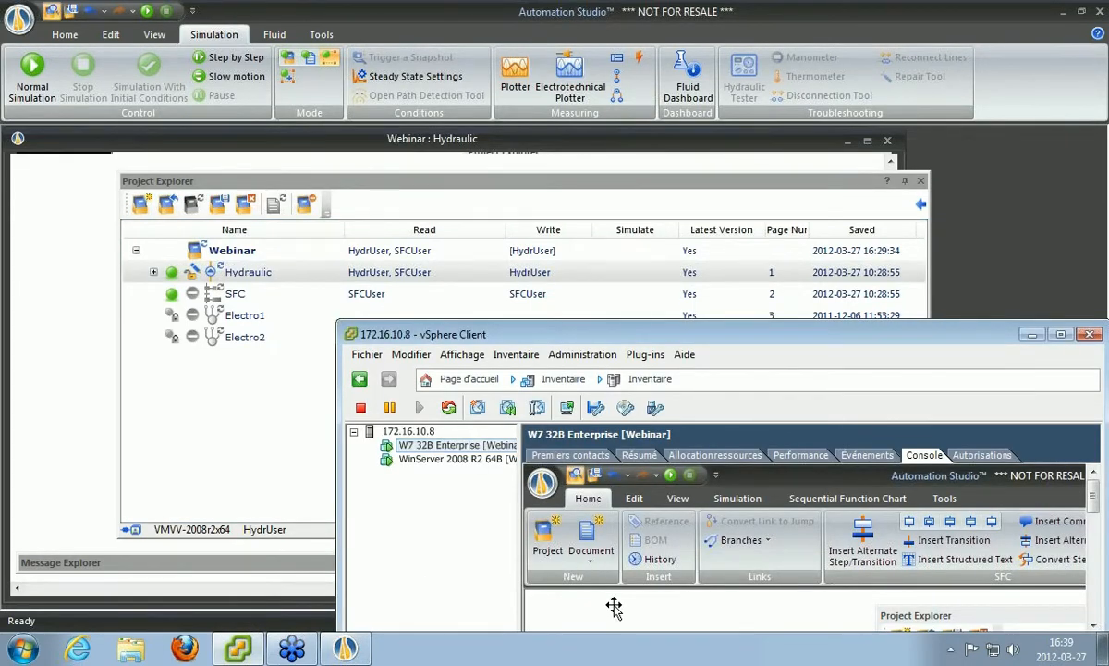
key(ctrl+alt+Return)
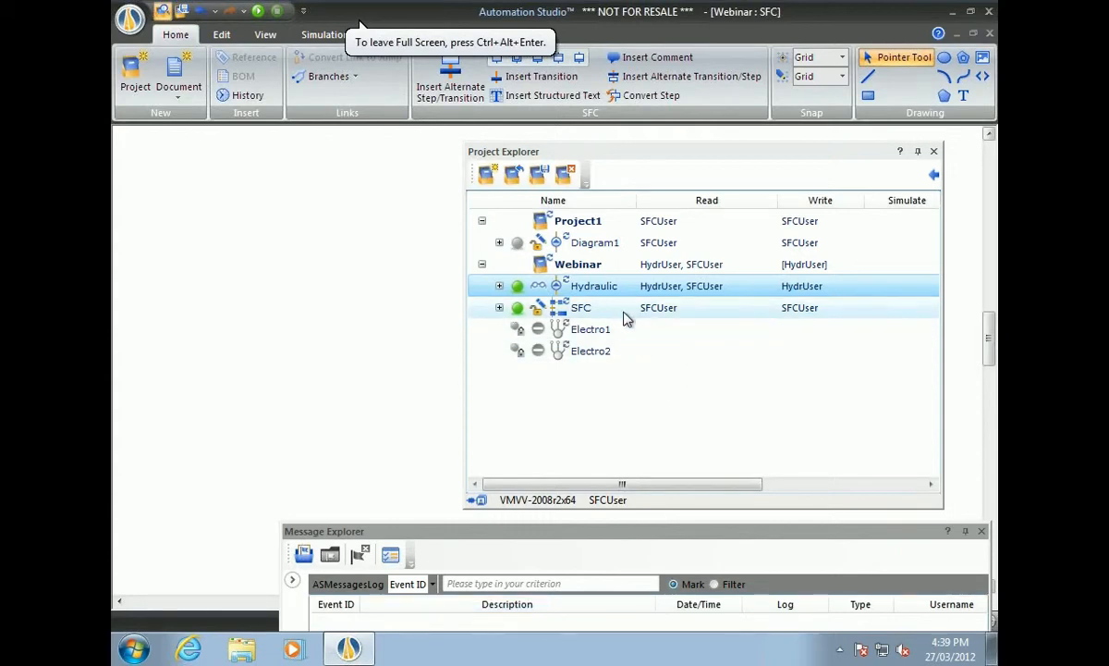
click(540, 174)
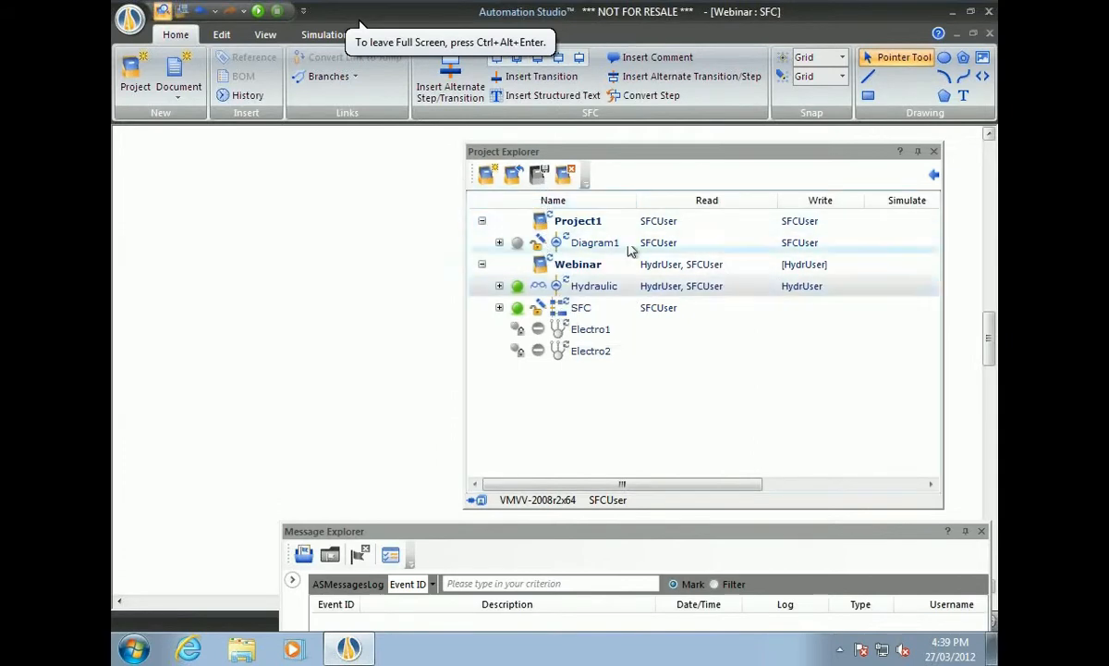
click(990, 12)
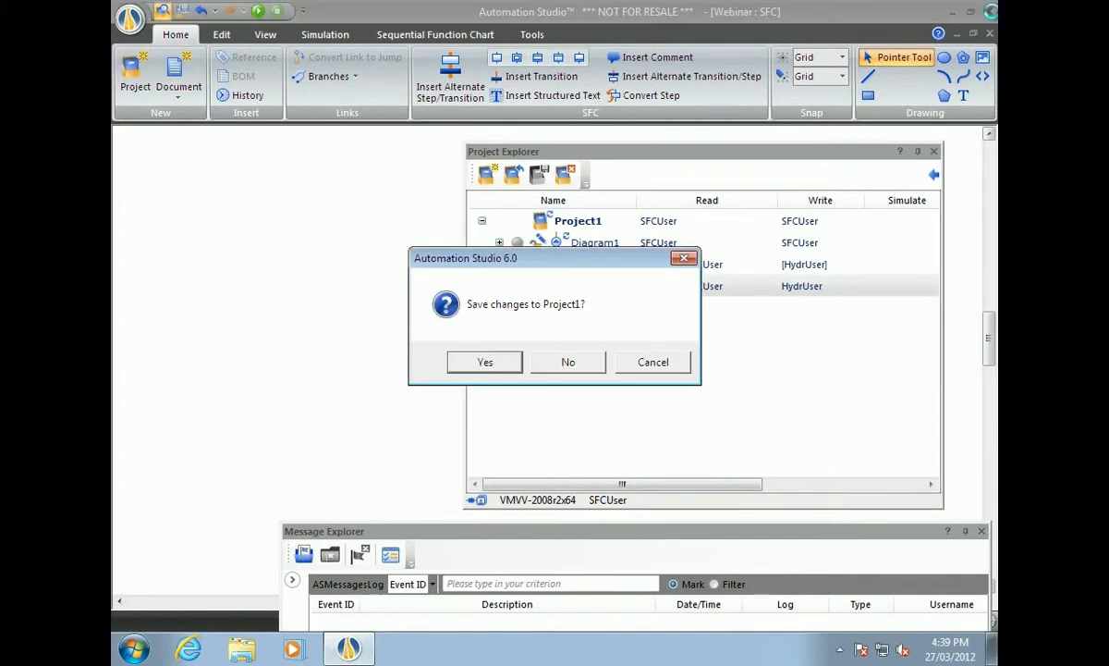
click(568, 364)
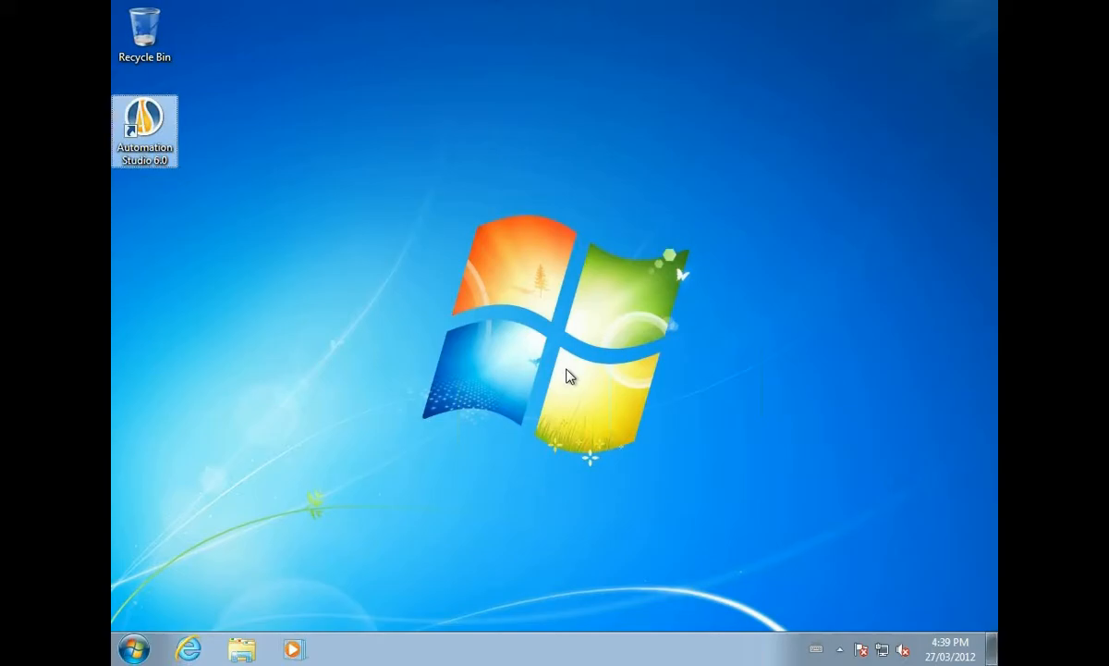
Back in the host session, check SFC shows Latest Version No with no writer, then select Hydraulic.
key(ctrl+alt)
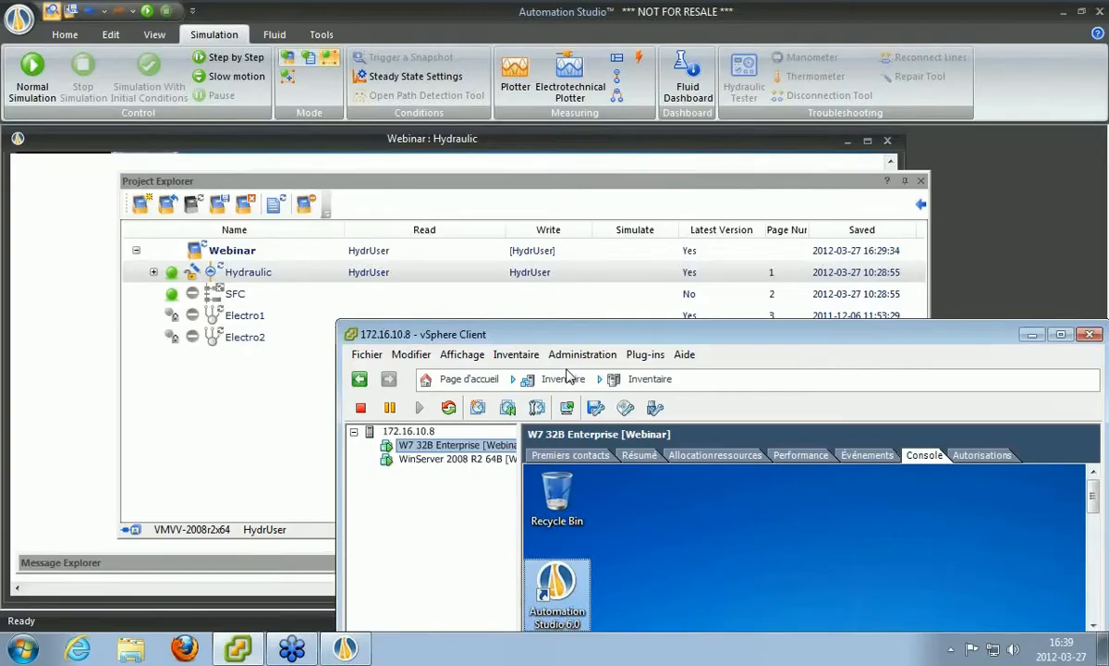
click(477, 182)
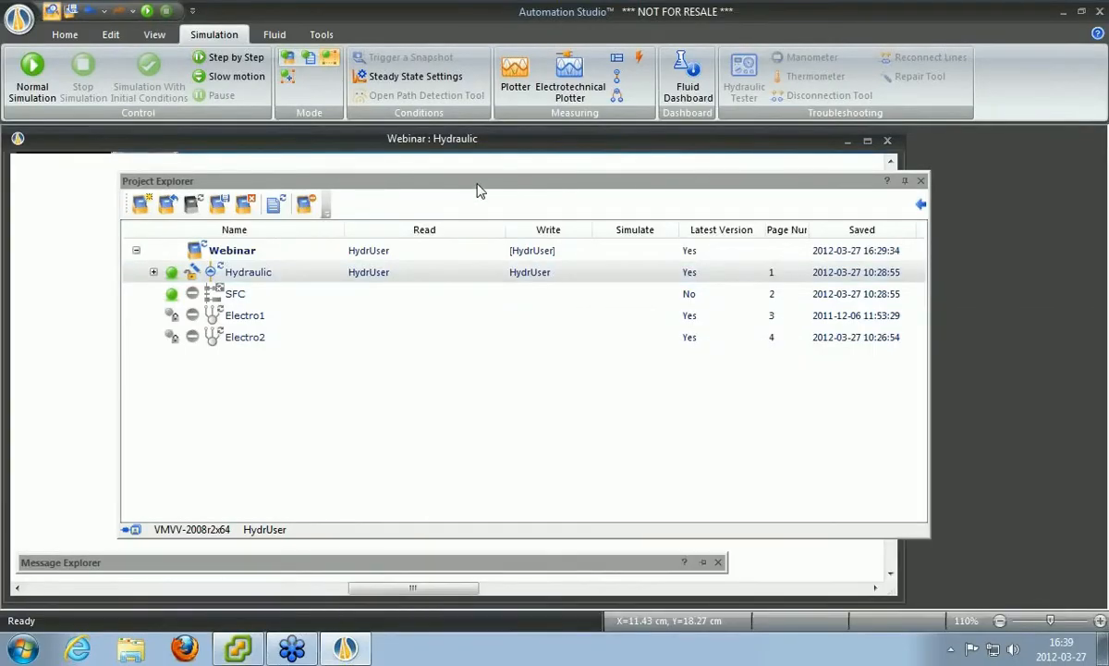
click(222, 298)
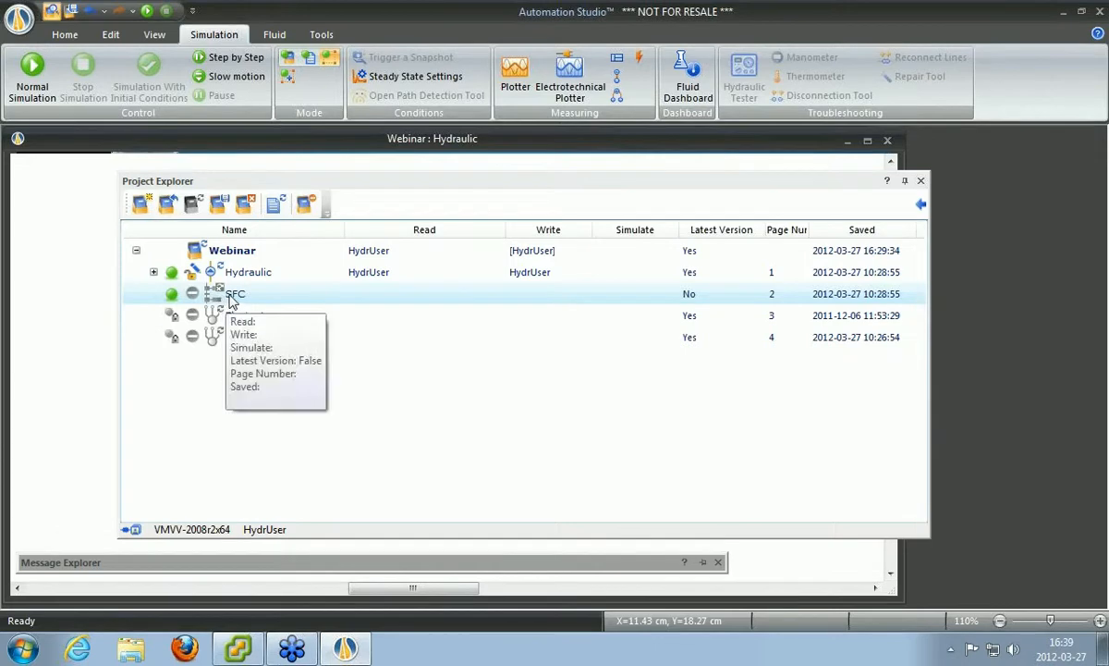
click(226, 271)
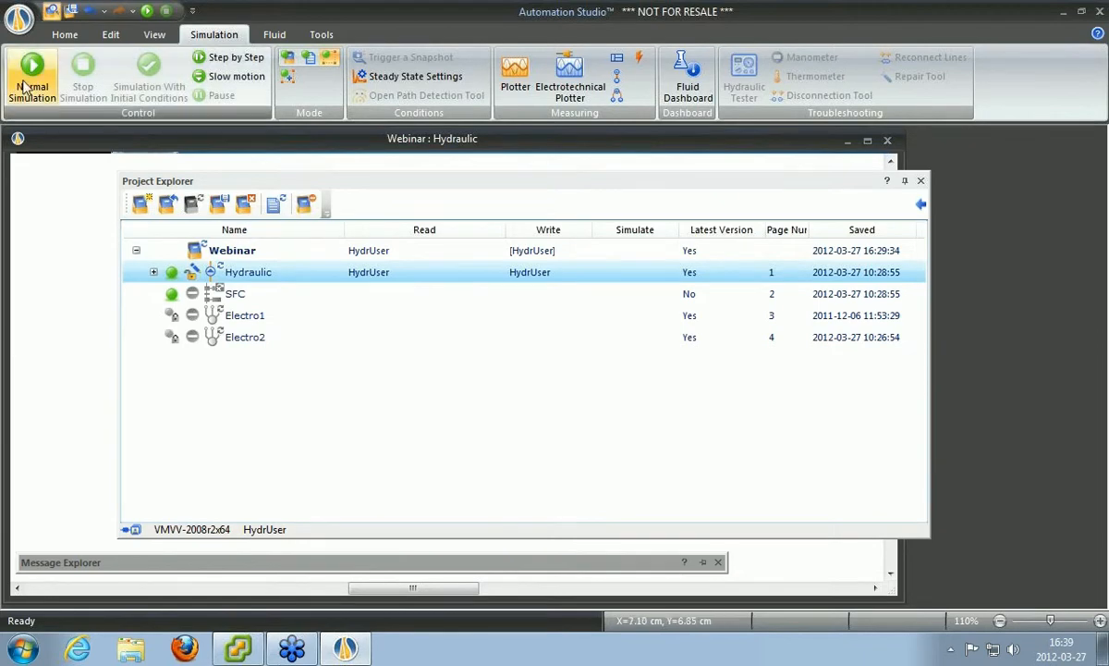
Run and stop a Normal Simulation of the hydraulic circuit, then restore the Webinar document list.
drag(317, 185, 1063, 192)
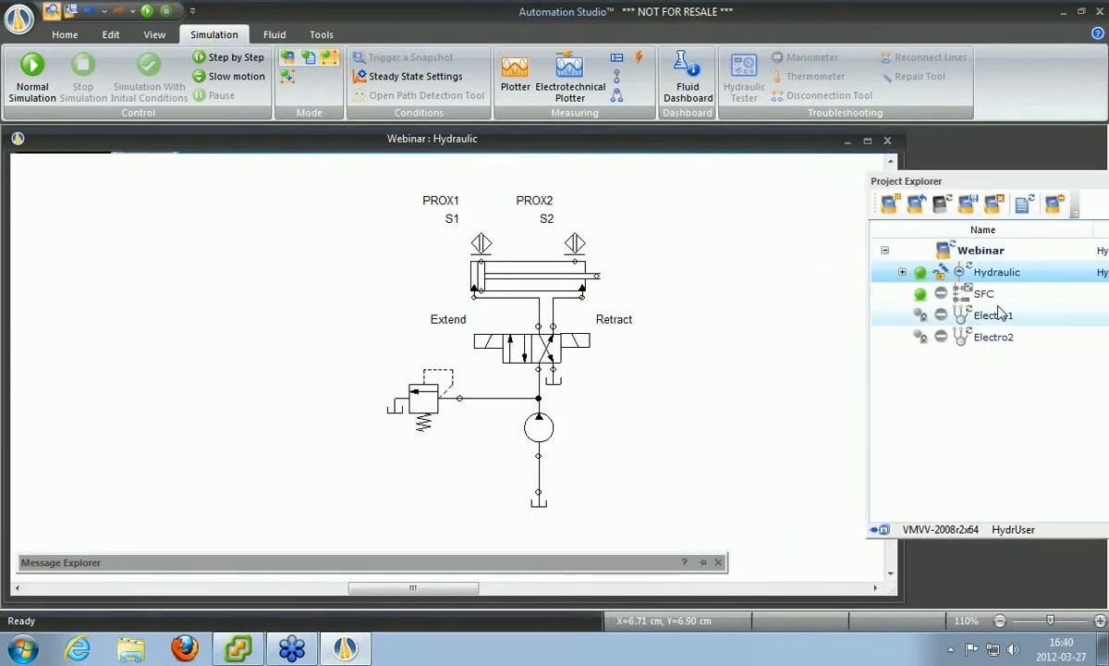
click(31, 74)
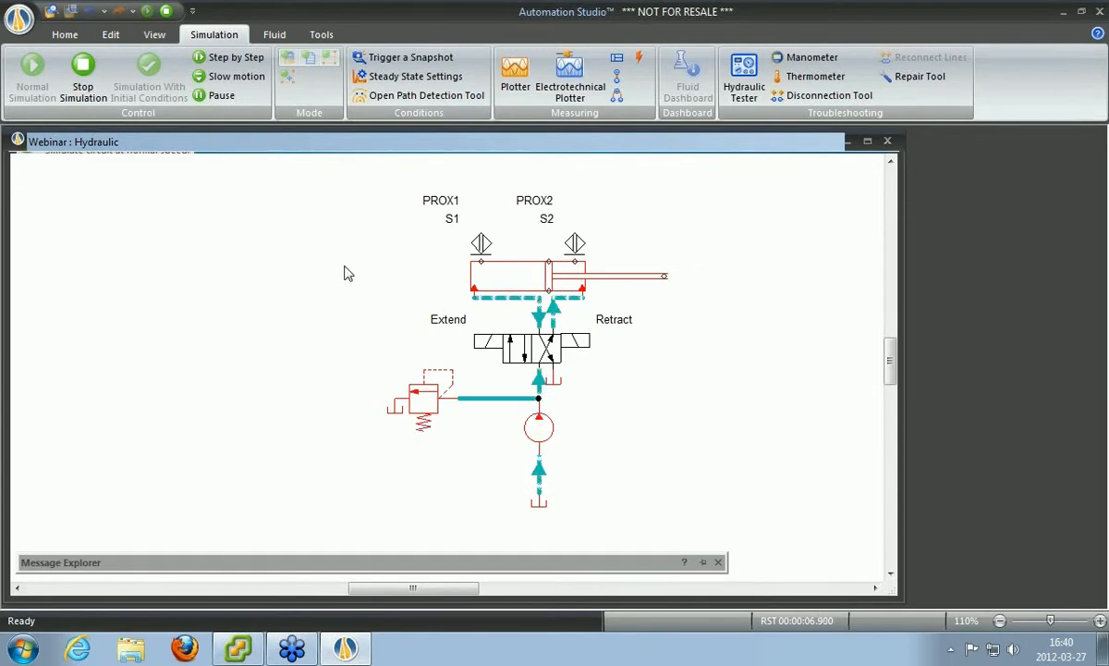
click(85, 74)
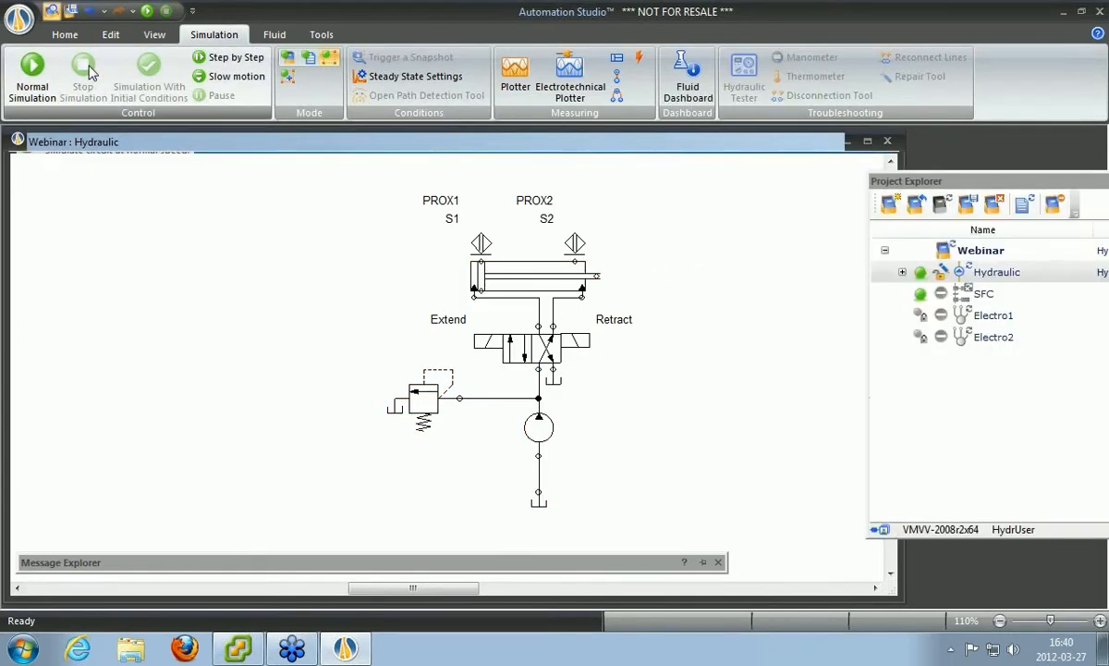
drag(1018, 184, 578, 194)
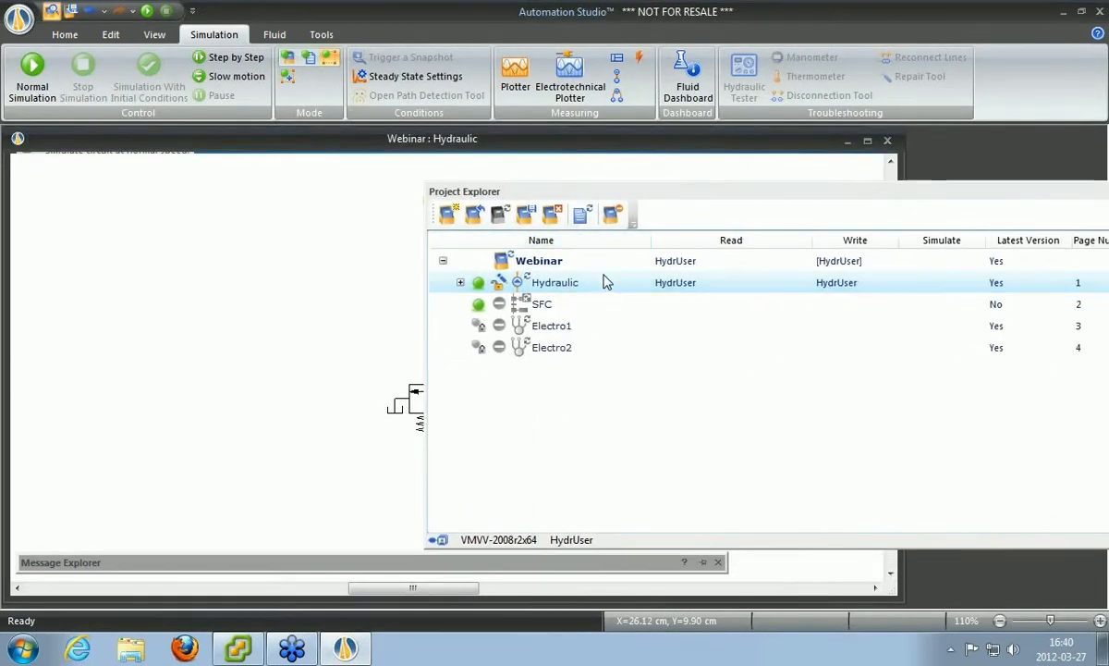
click(539, 267)
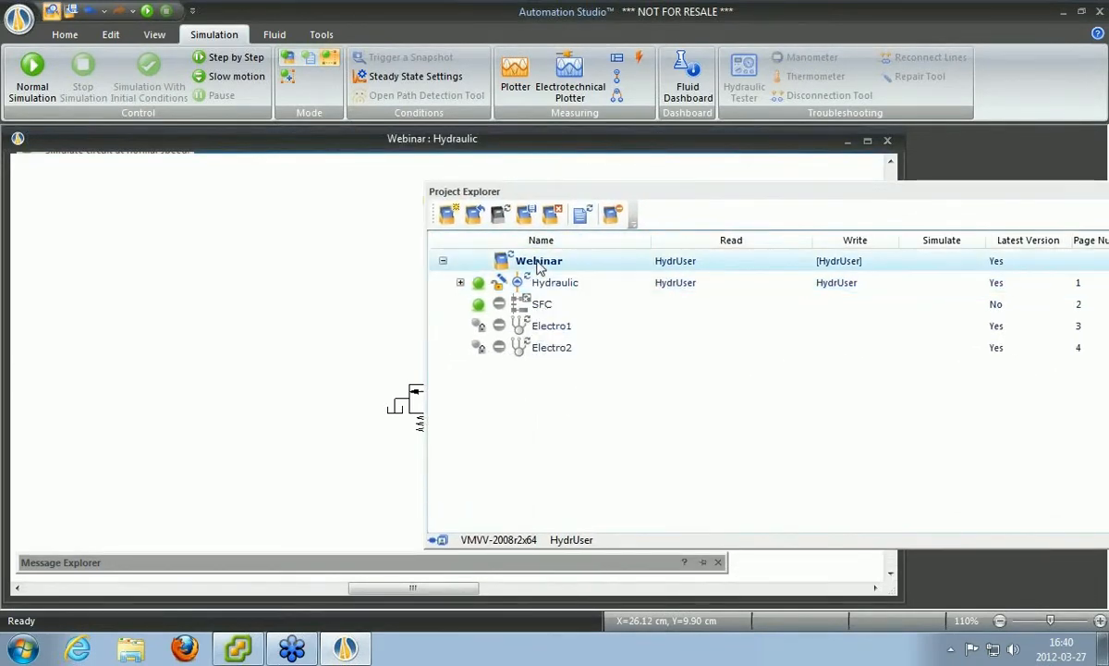
Enable Perfect Lines under Fluid Simulation in the Webinar project's properties and apply it.
right_click(539, 266)
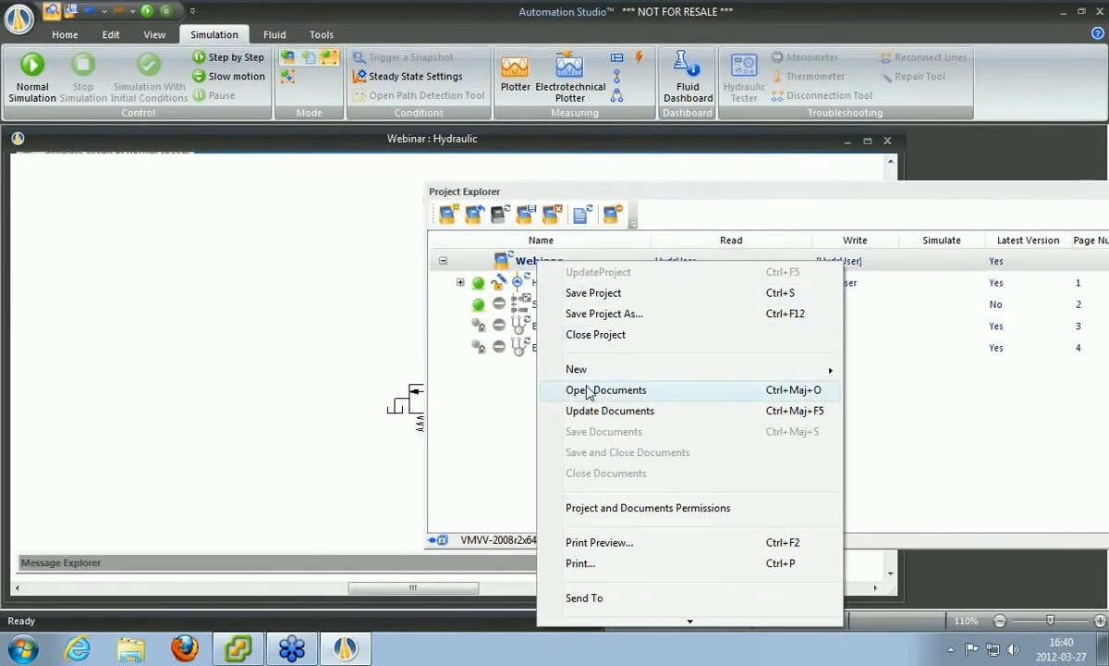
mouse_move(682, 620)
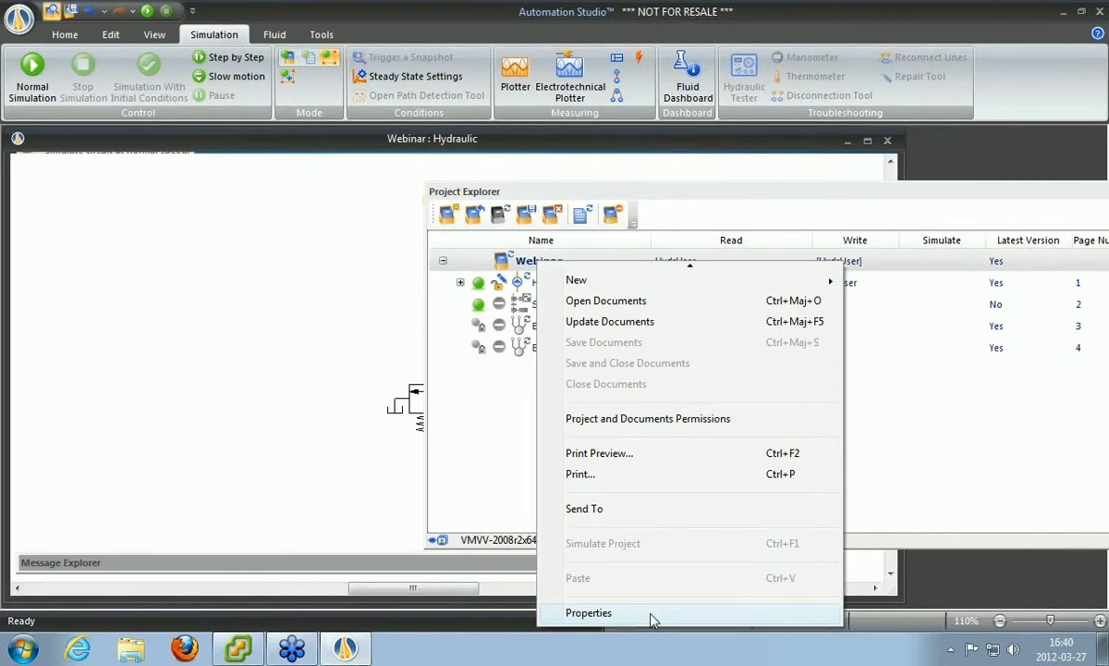
click(589, 613)
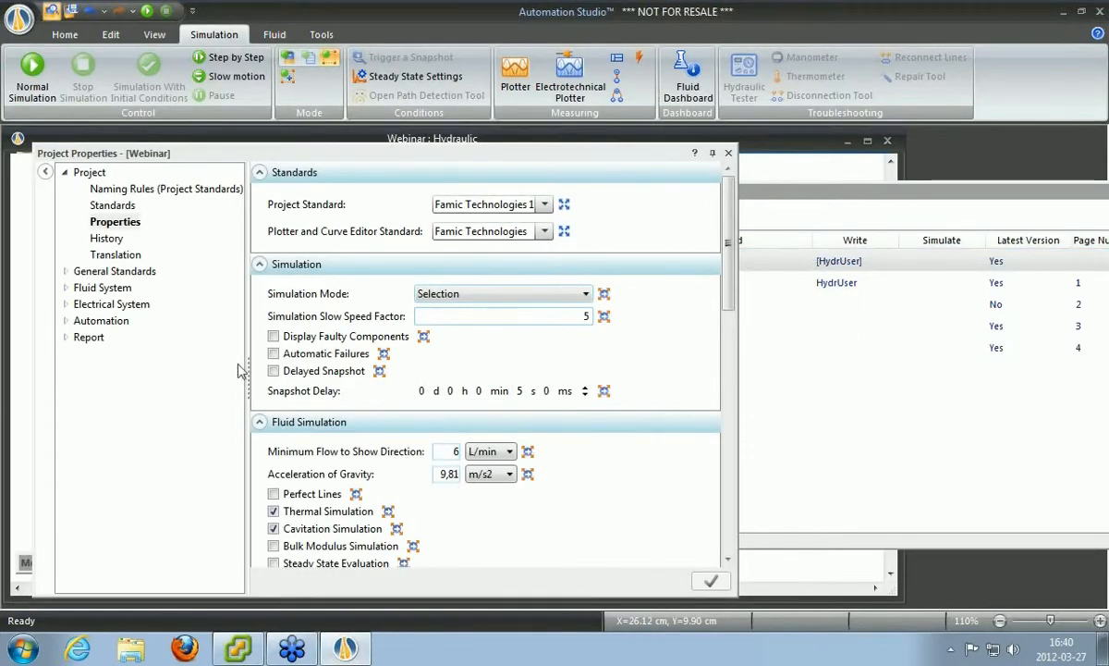
click(62, 272)
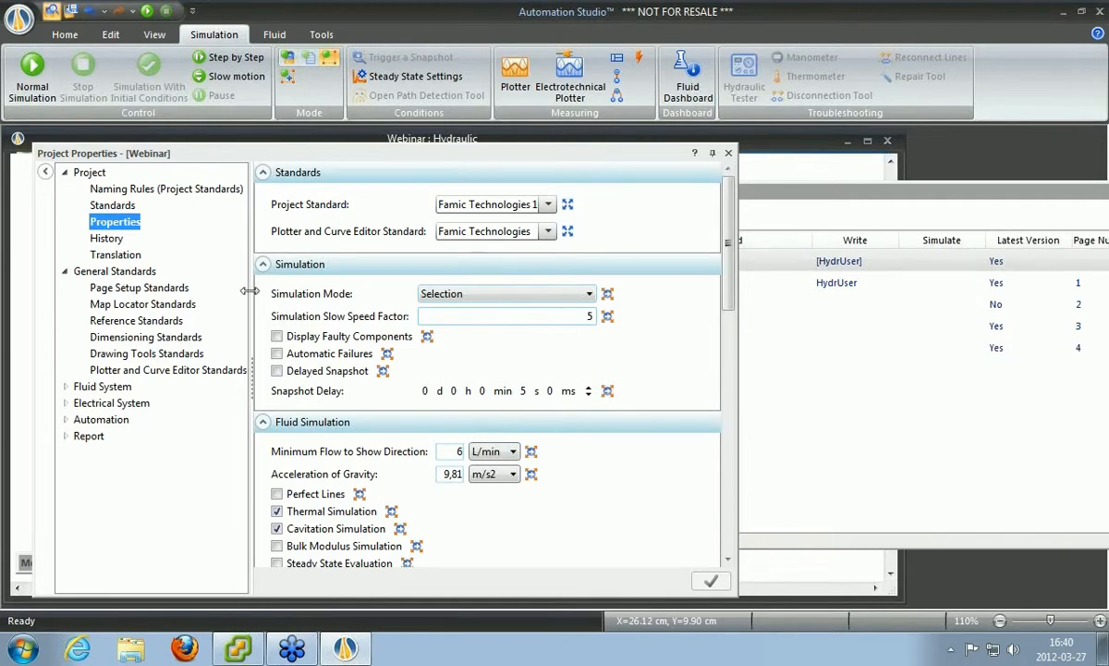
scroll(735, 268, down, 1)
scroll(735, 268, down, 5)
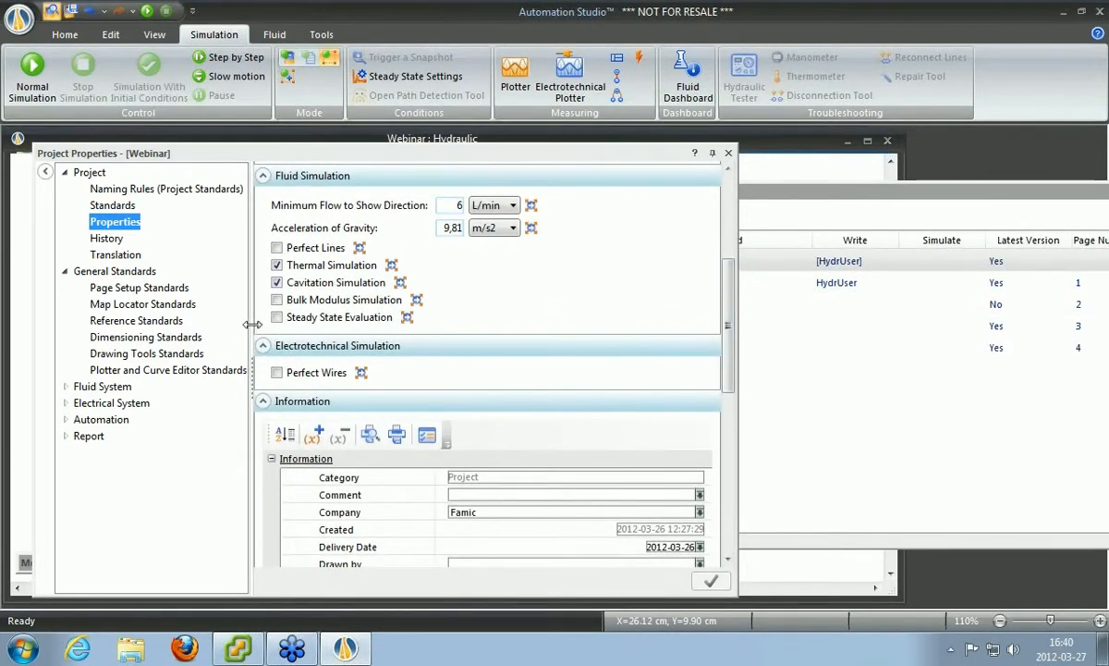
click(277, 249)
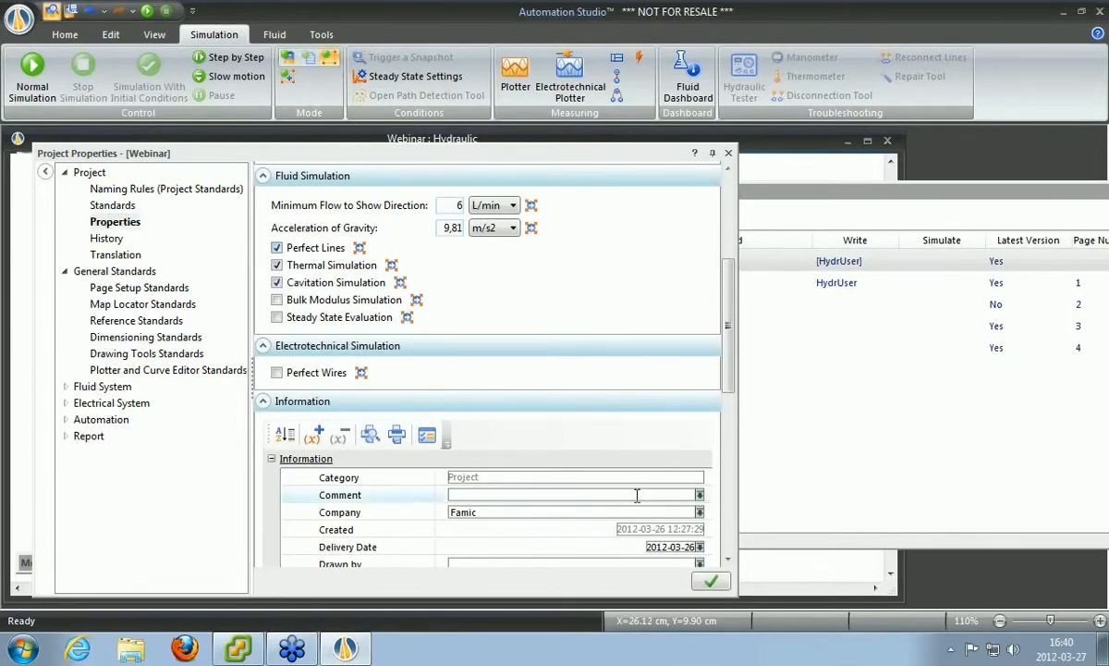
click(712, 581)
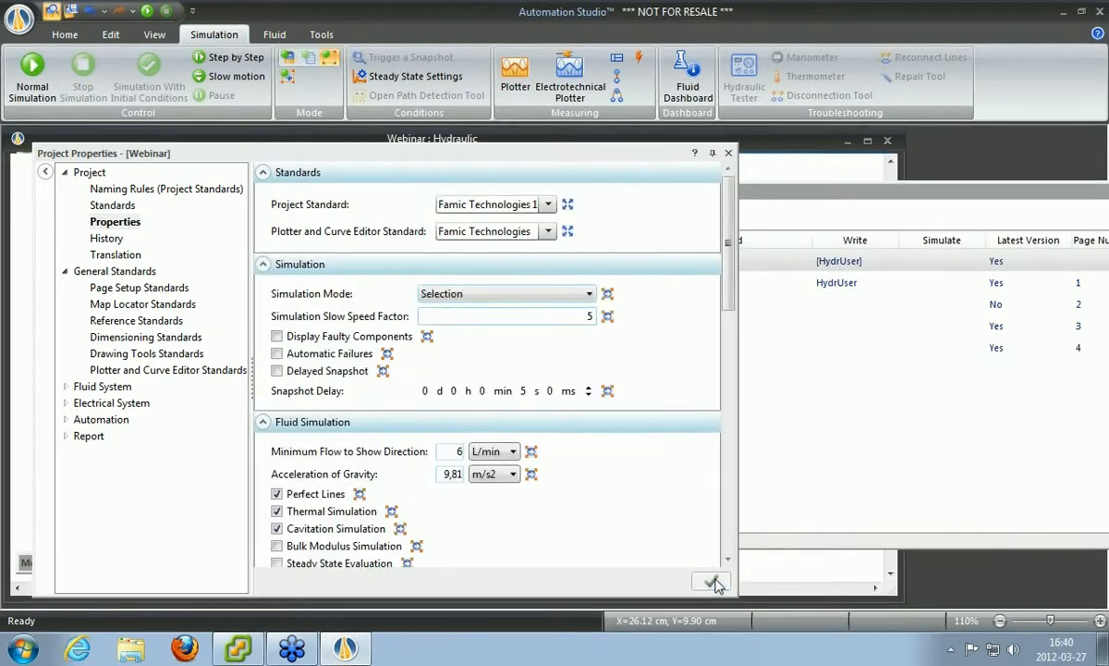
click(729, 154)
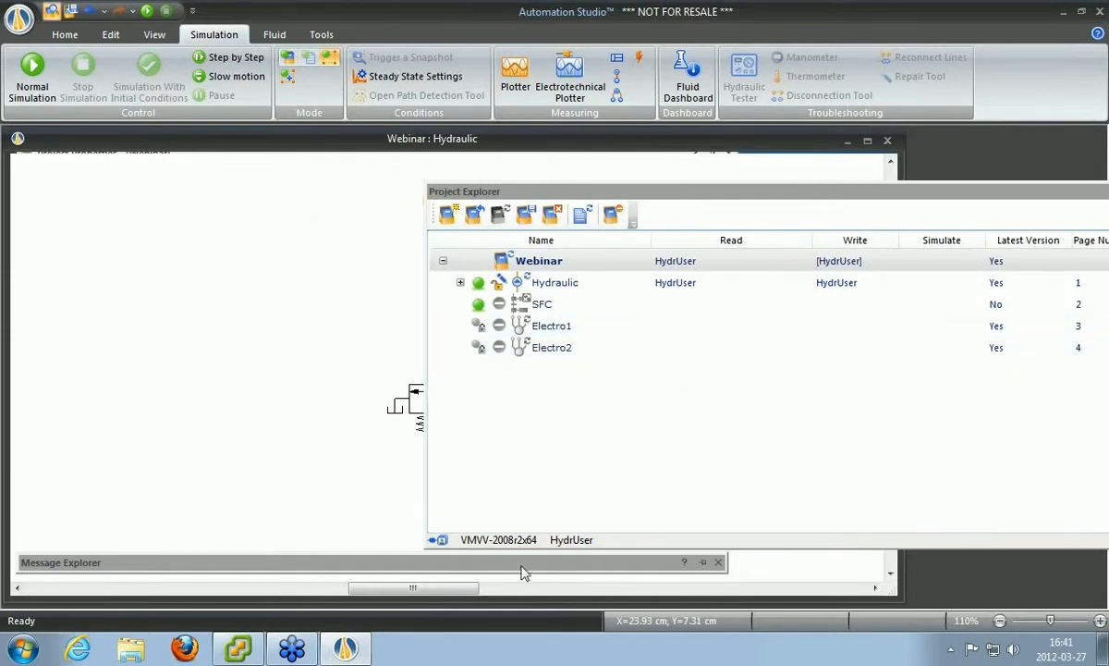
Bring the vSphere VM console forward and show its Windows 7 desktop full screen.
click(238, 650)
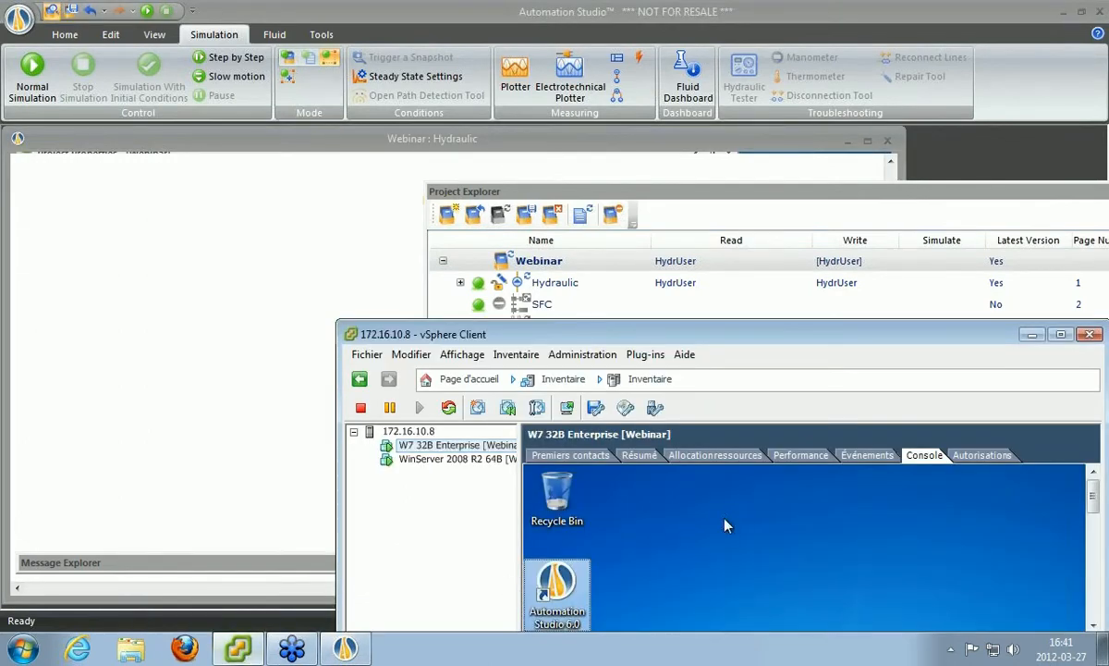
key(ctrl+alt+Return)
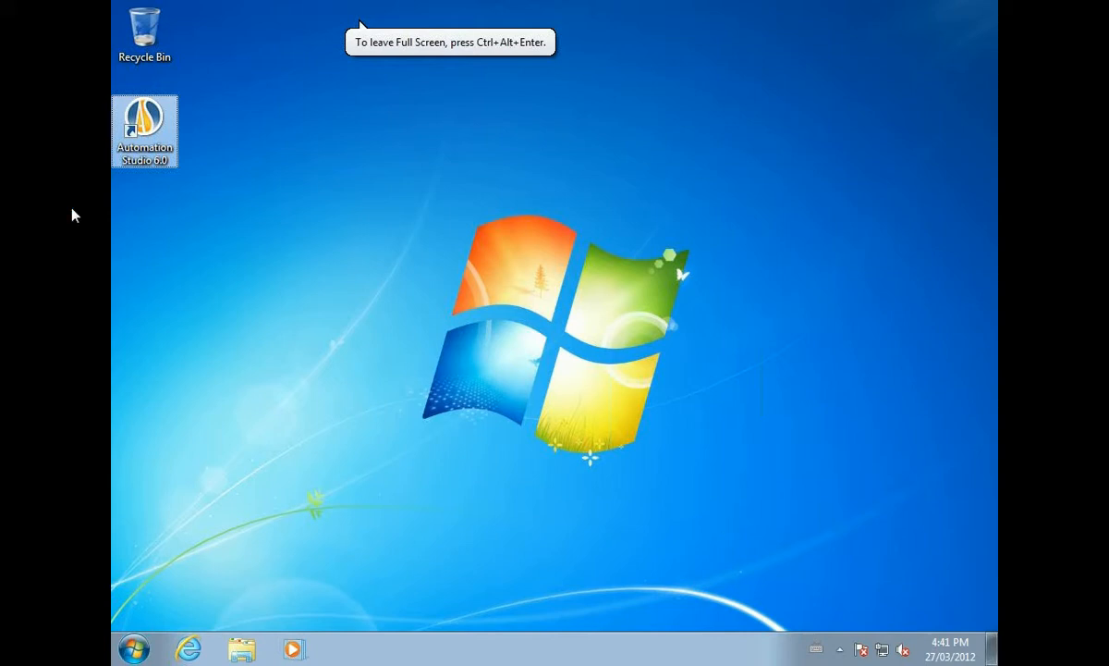
Launch Automation Studio 6.0 and connect through the Server-Electrotechnical profile.
double_click(147, 129)
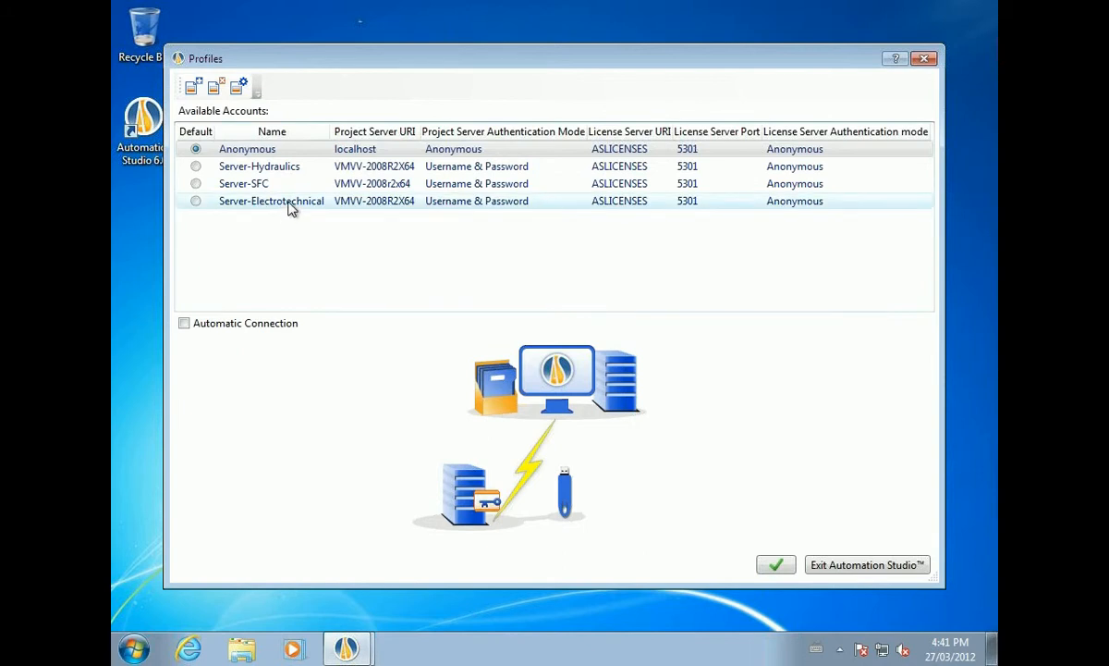
click(289, 209)
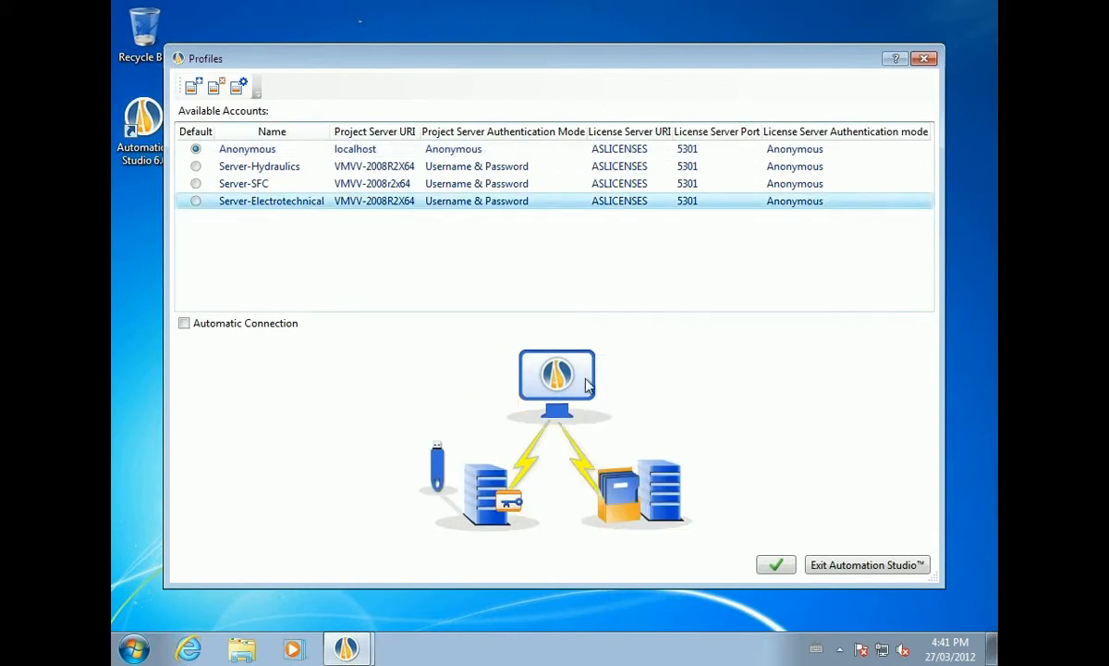
click(776, 566)
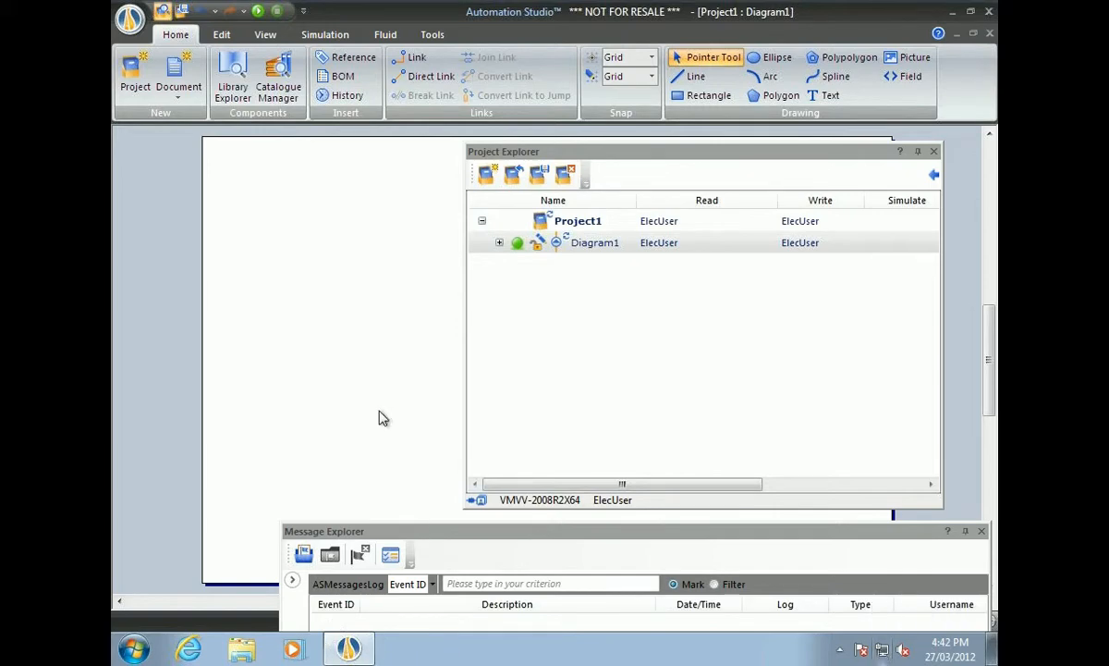
Open the Webinar project from the server's Projects folder alongside Project1.
key(ctrl+alt)
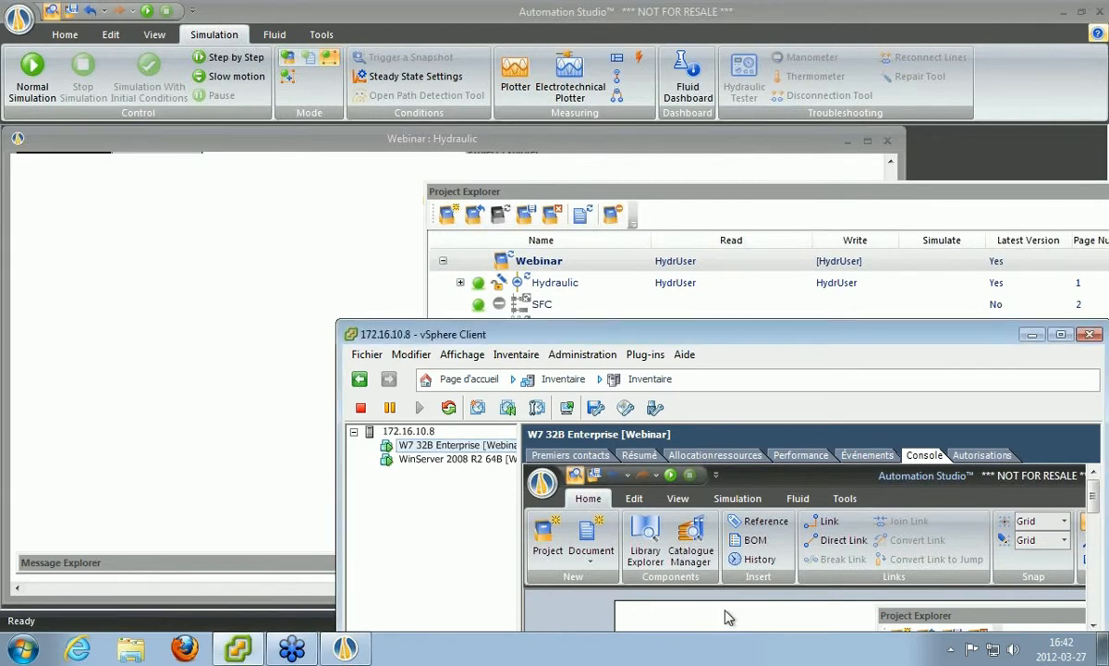
key(ctrl+alt+Return)
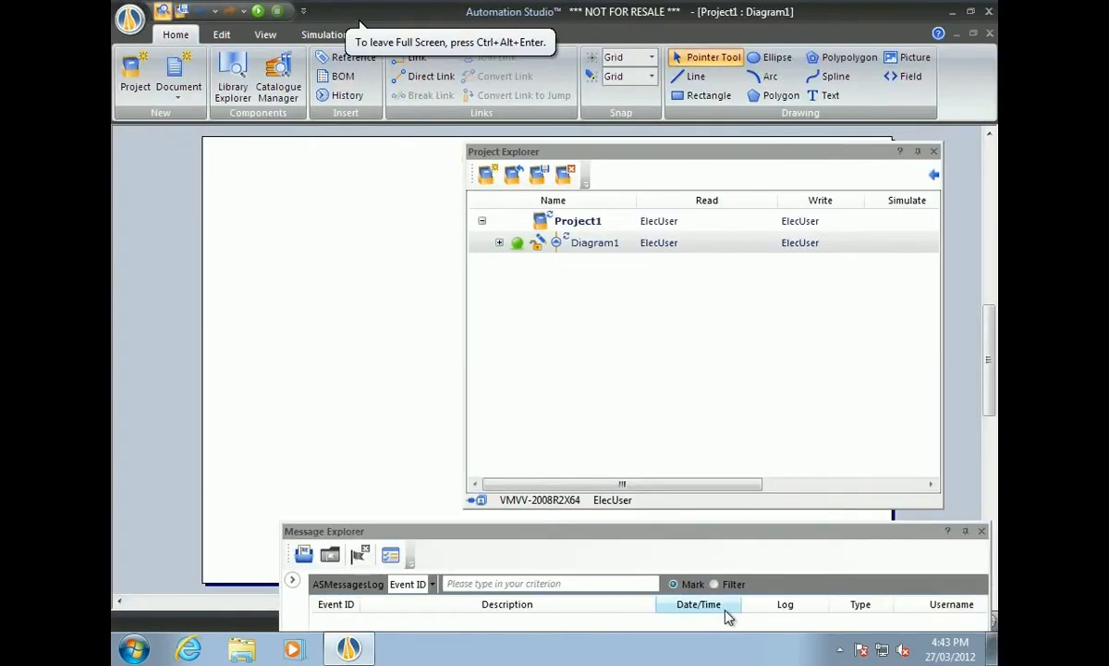
click(512, 176)
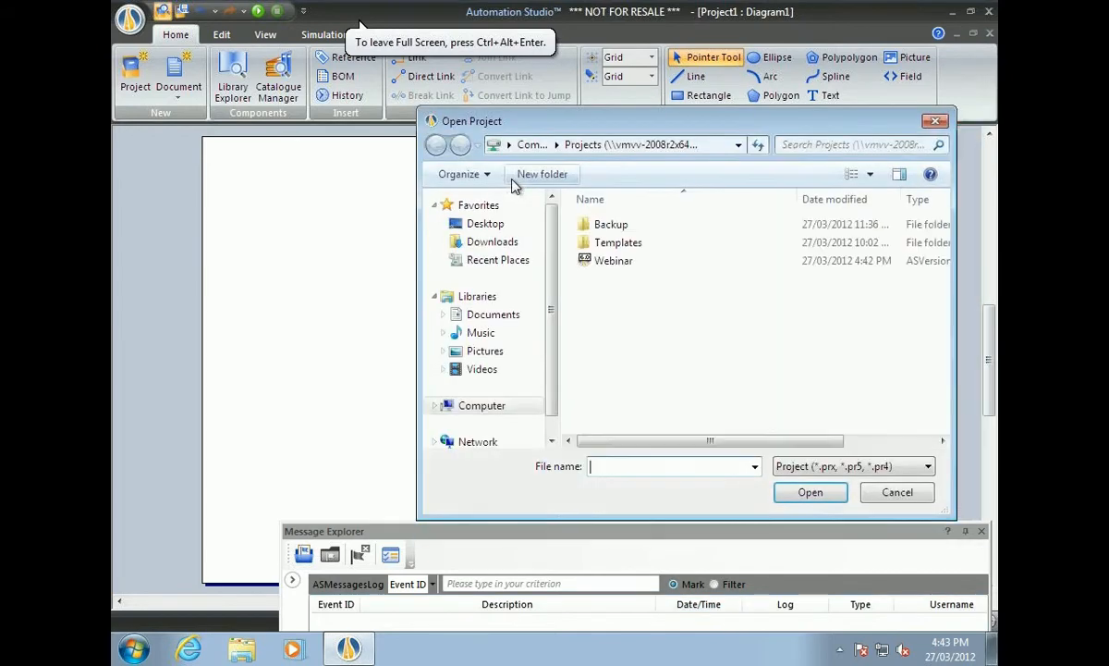
click(617, 263)
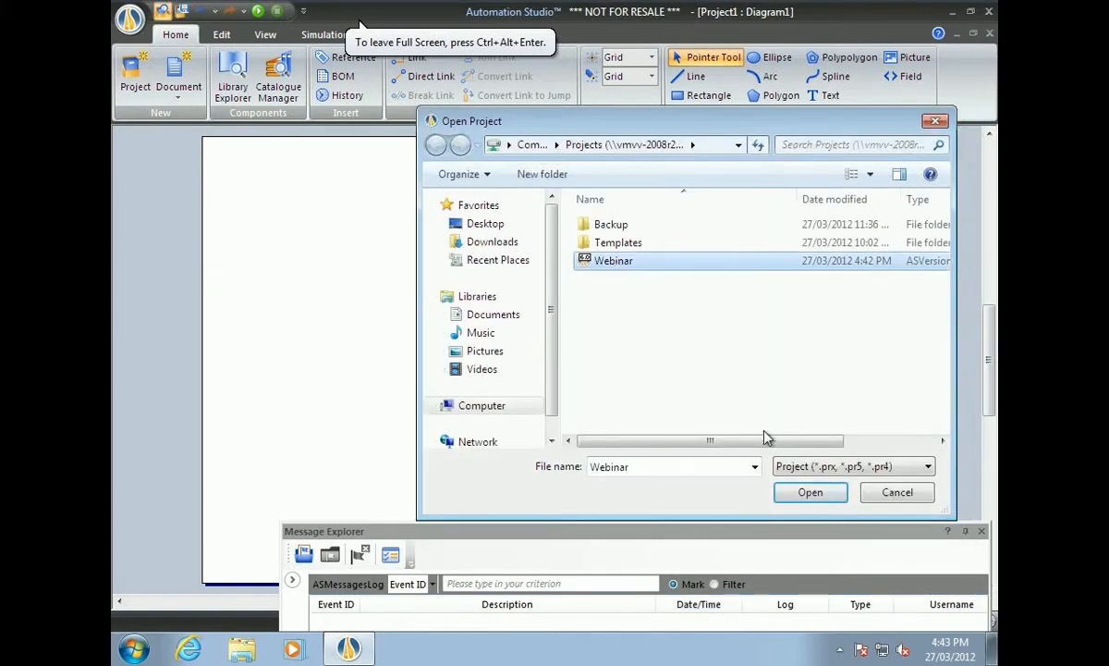
click(810, 492)
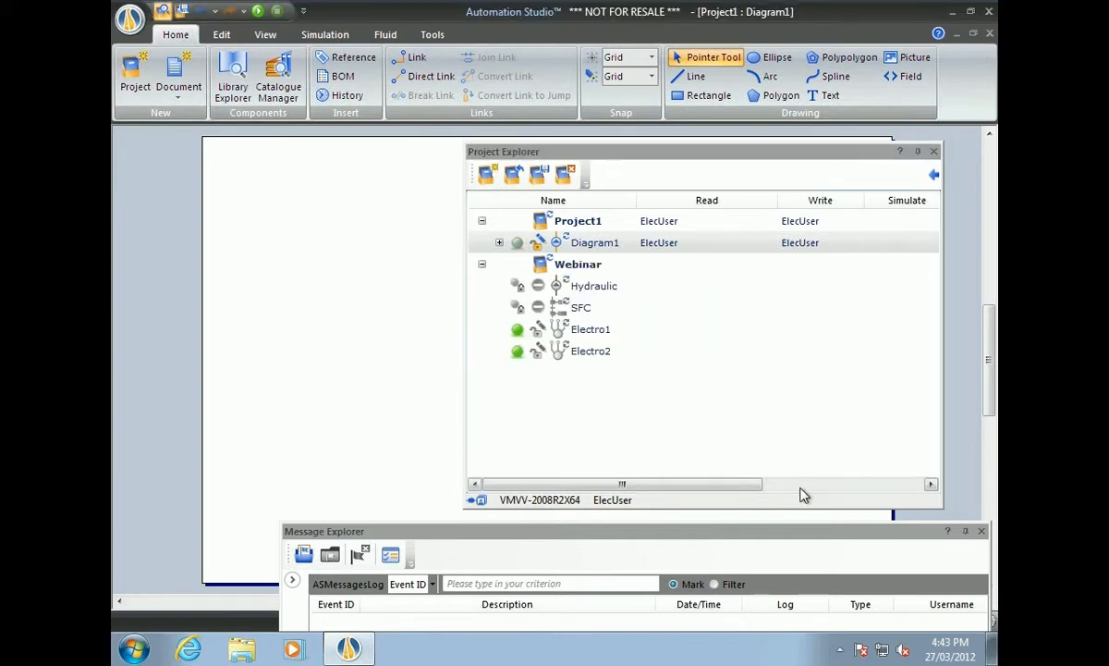
Try selecting Electro1, refused with Missing Rights, then close the Webinar project.
drag(721, 154, 588, 164)
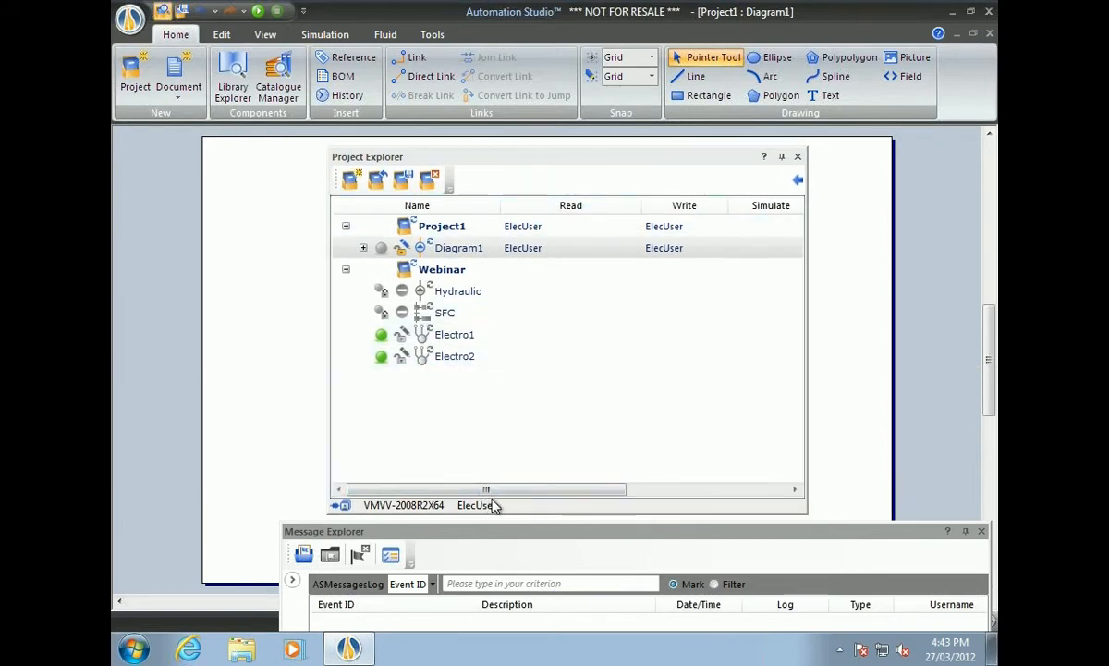
mouse_move(506, 489)
mouse_down()
mouse_move(589, 505)
mouse_move(495, 504)
mouse_up()
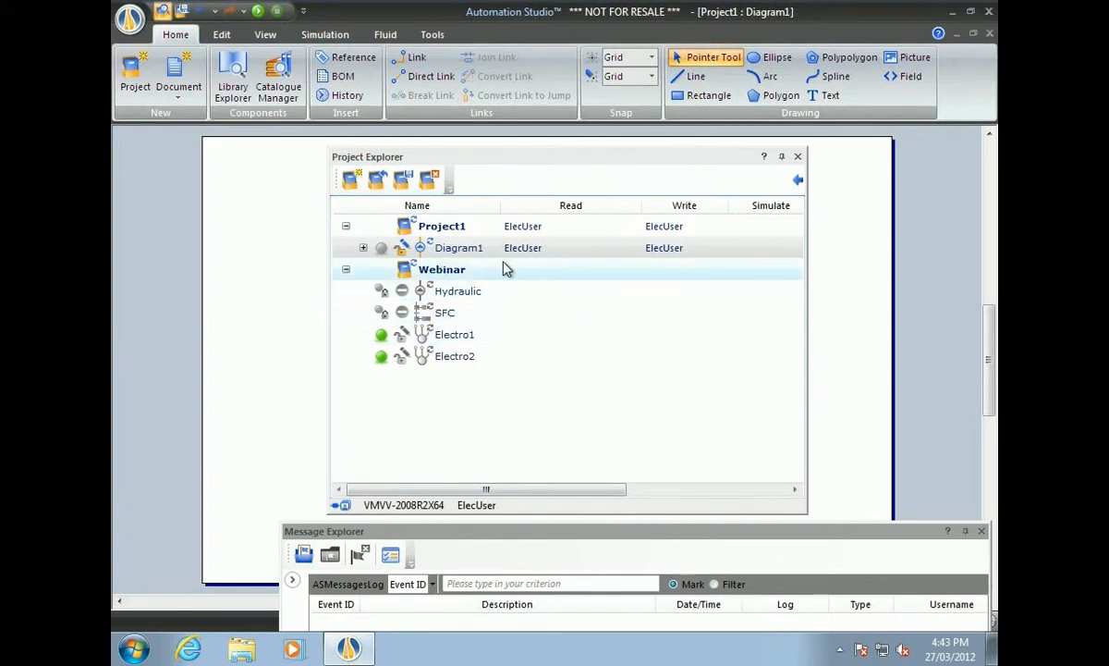
click(457, 338)
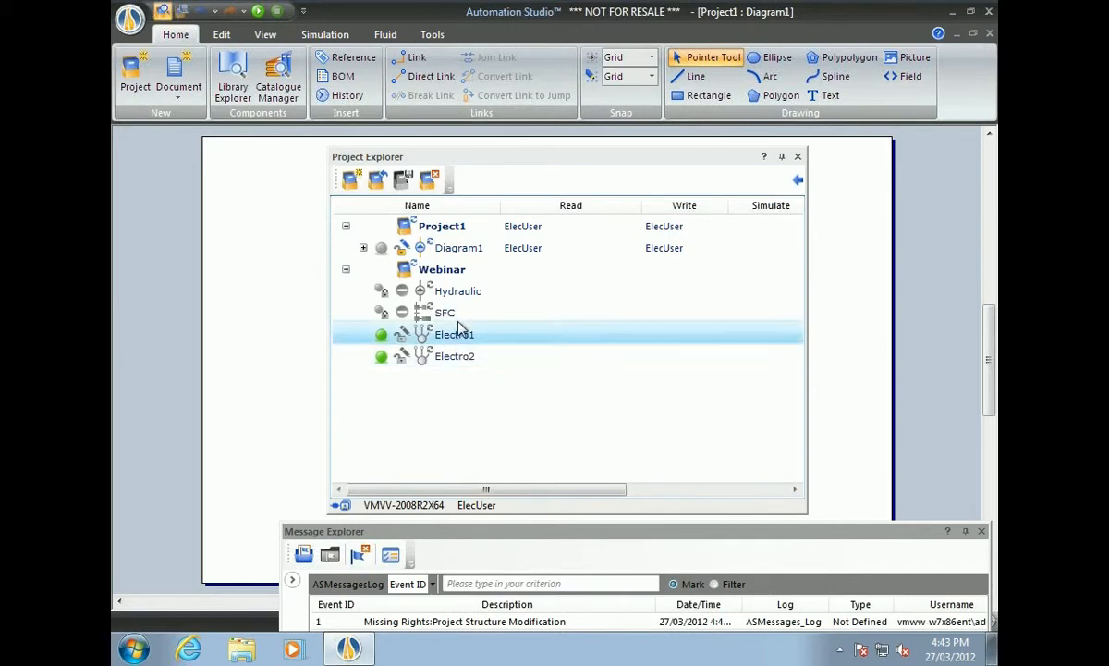
drag(546, 166, 731, 243)
click(618, 448)
click(618, 419)
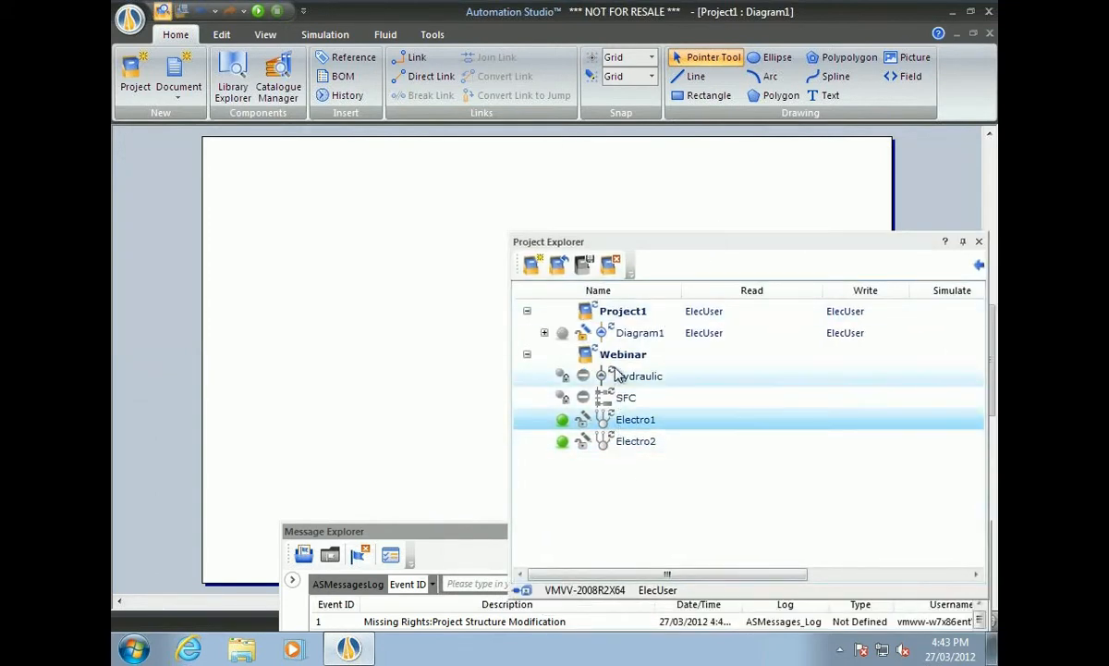
click(613, 269)
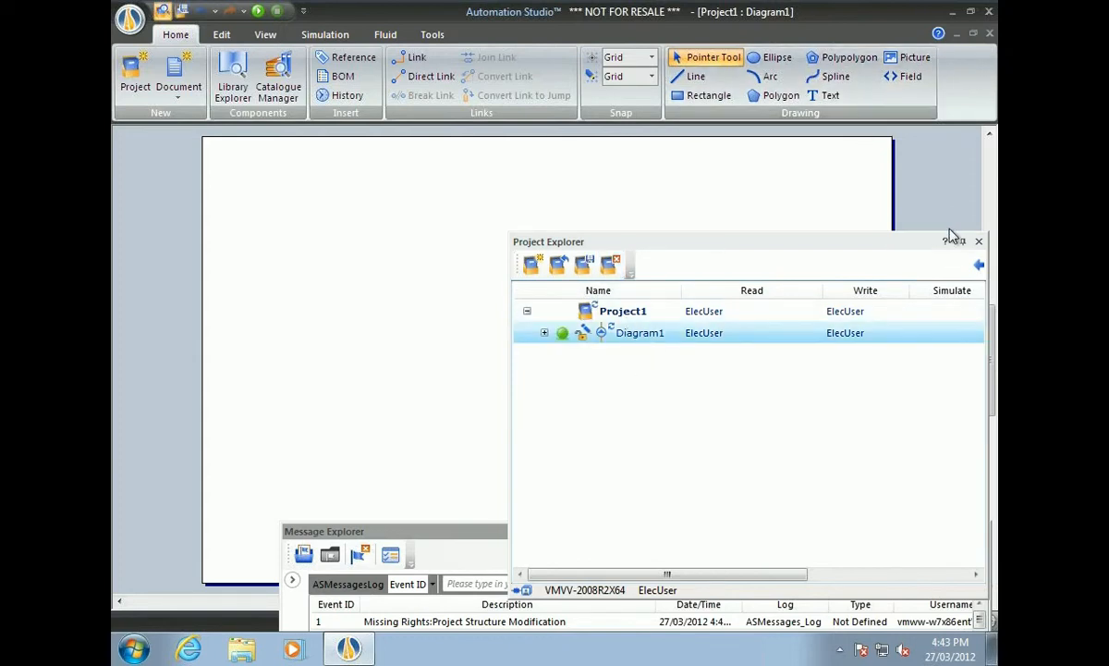
click(433, 36)
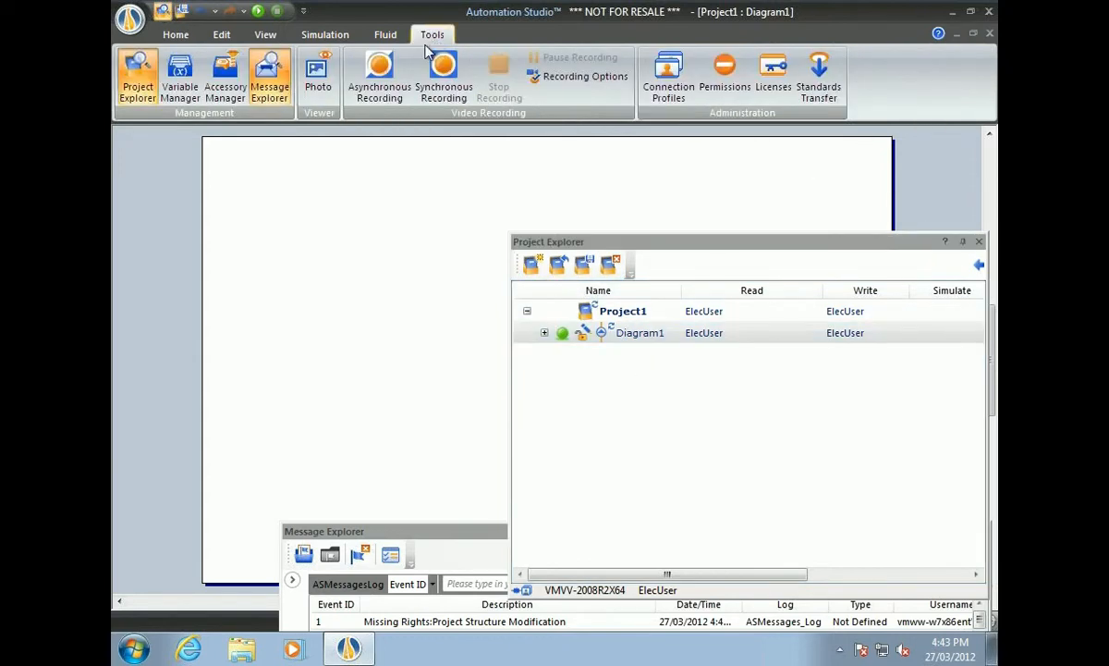
Edit the Server-Electrotechnical connection profile, entering the project manager's username and password.
click(676, 78)
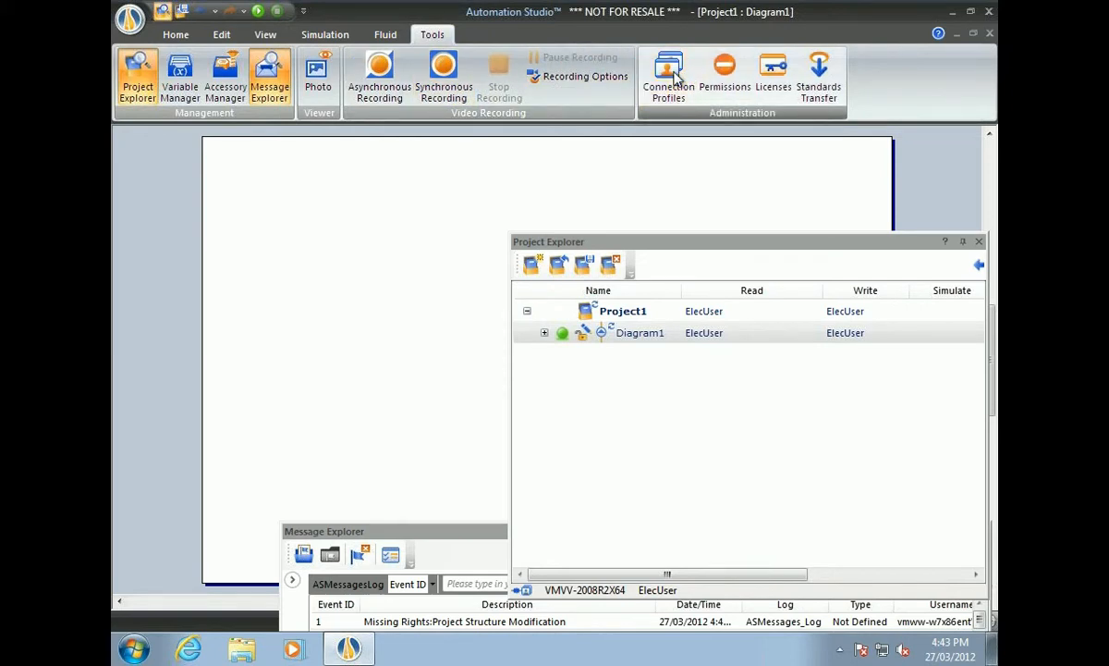
click(649, 114)
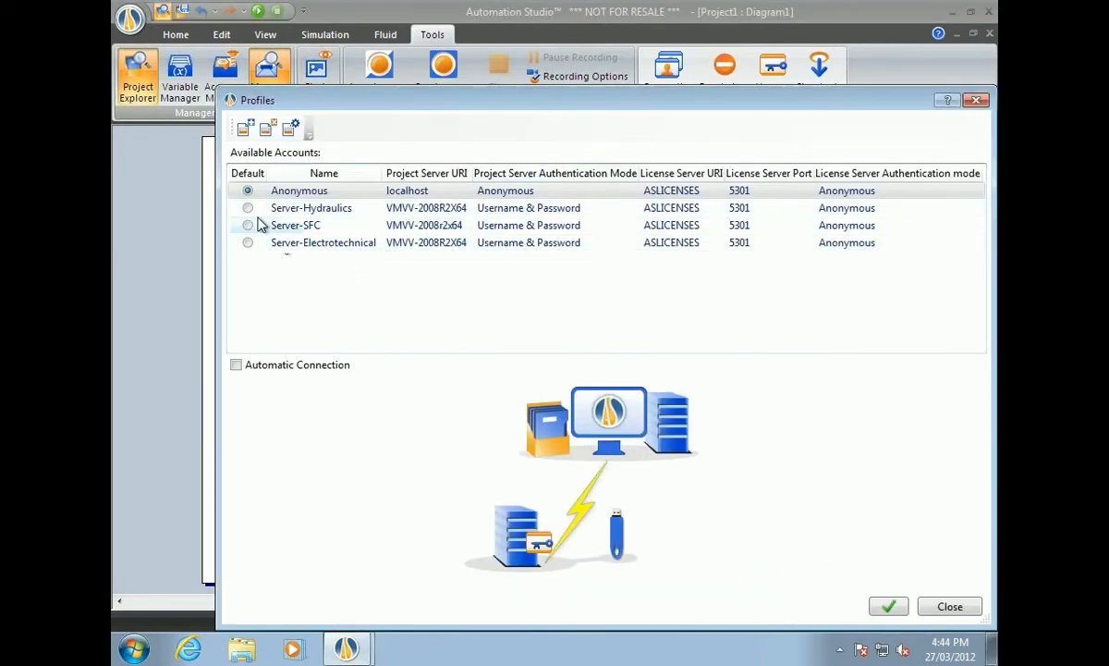
click(303, 246)
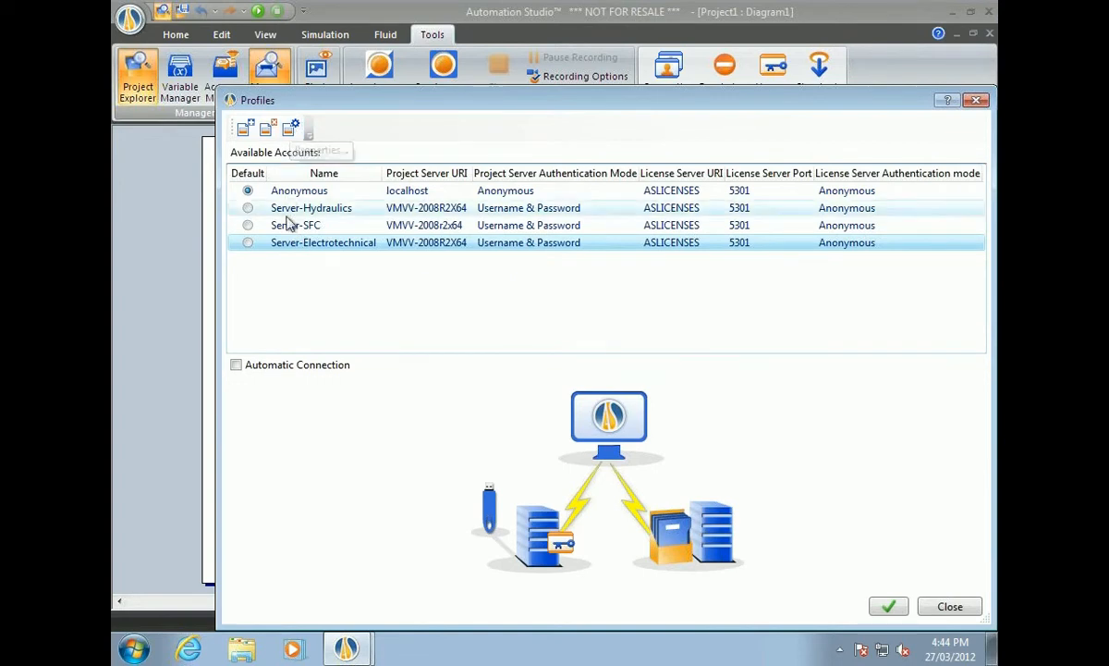
click(291, 129)
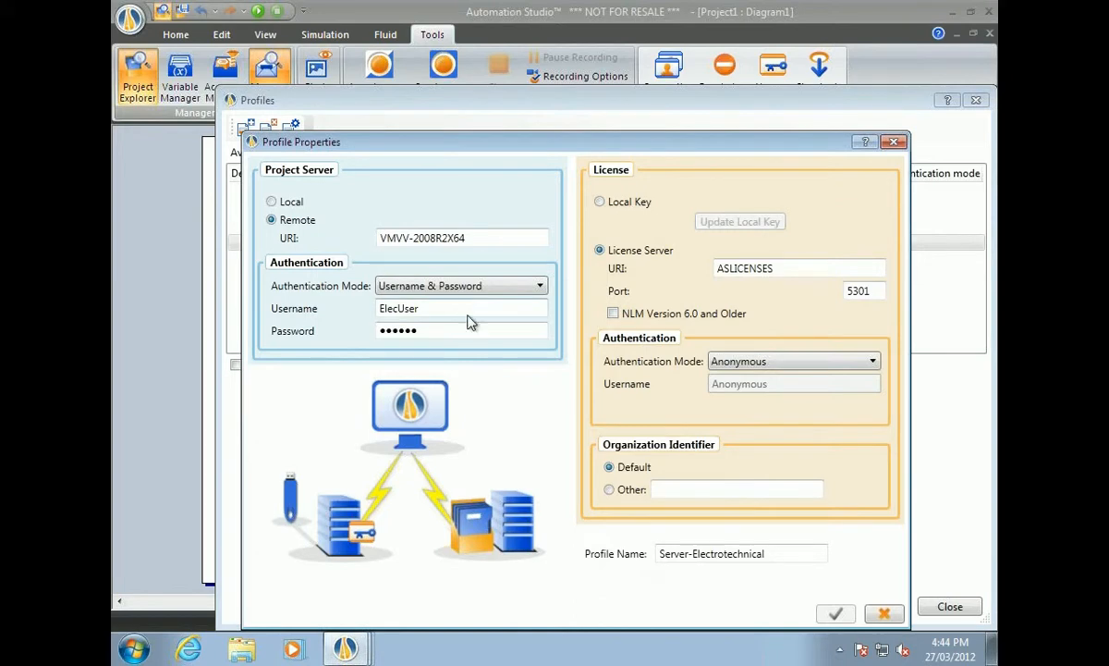
drag(465, 310, 350, 310)
text(projectmanager)
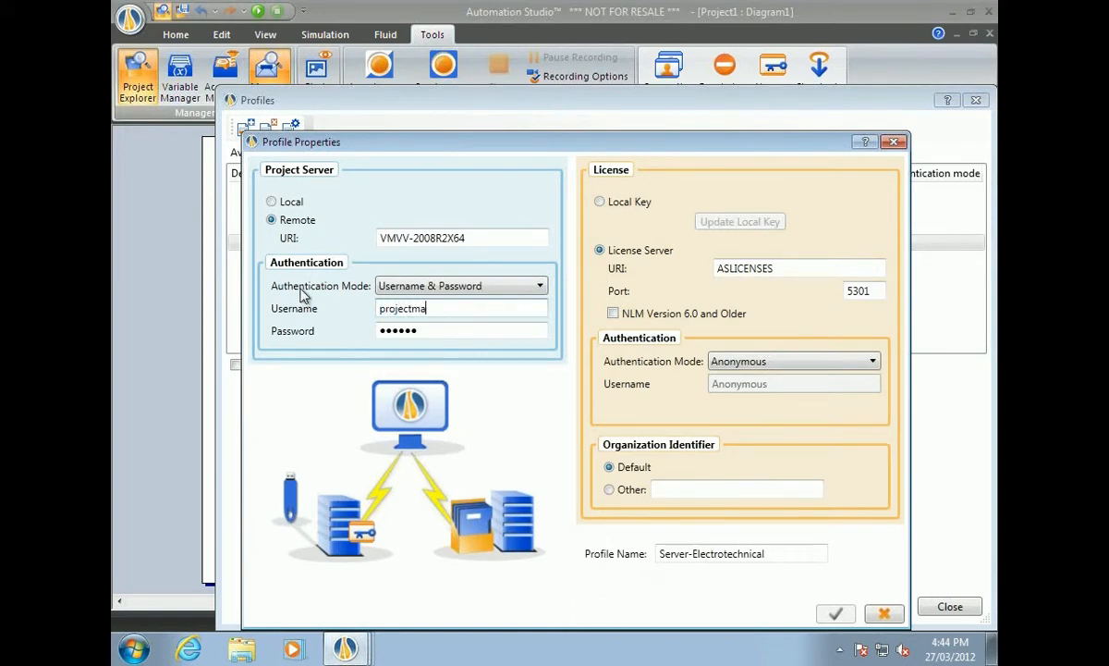
click(428, 331)
drag(446, 330, 328, 327)
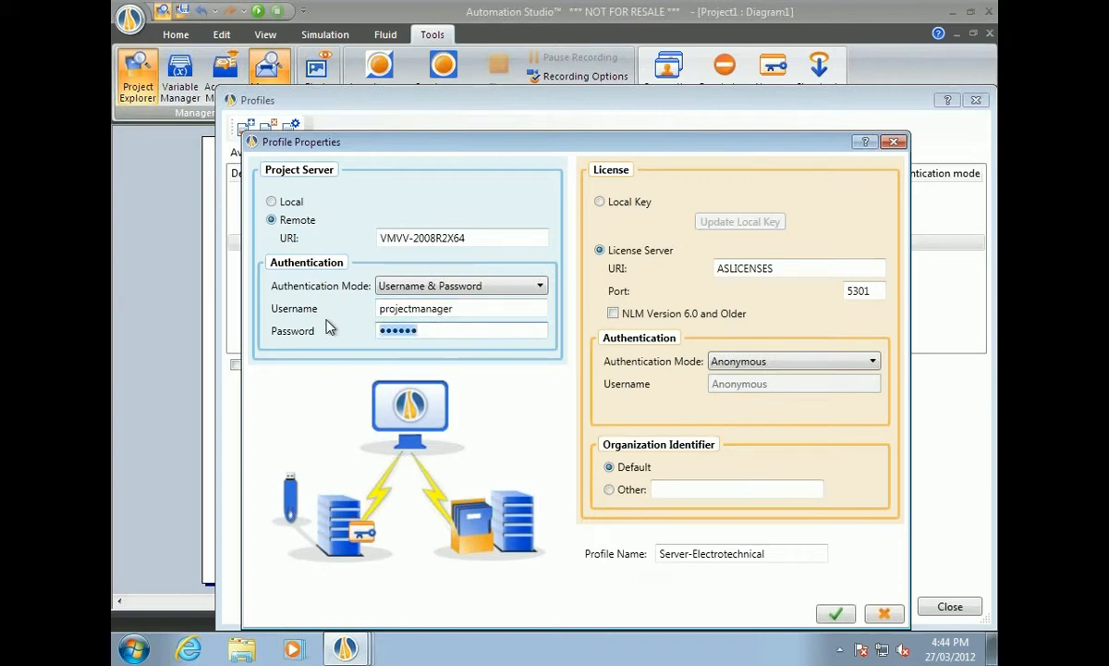
text(••••)
Rename the profile to Server-PM, confirm both dialogs, and quit Automation Studio.
click(727, 553)
double_click(698, 553)
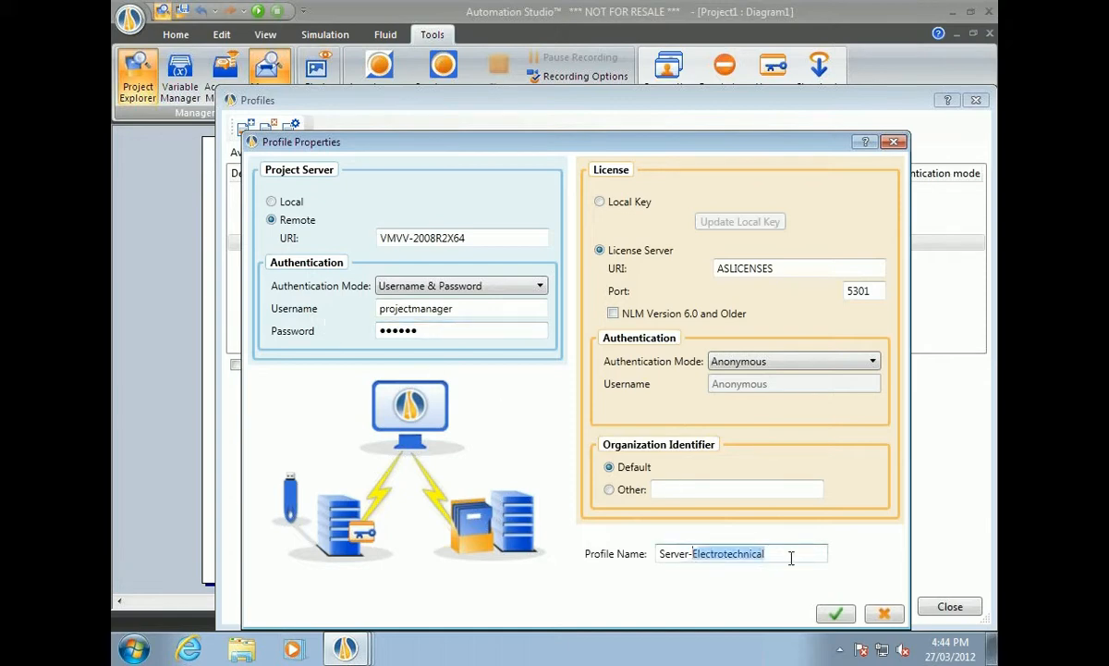
text(PM)
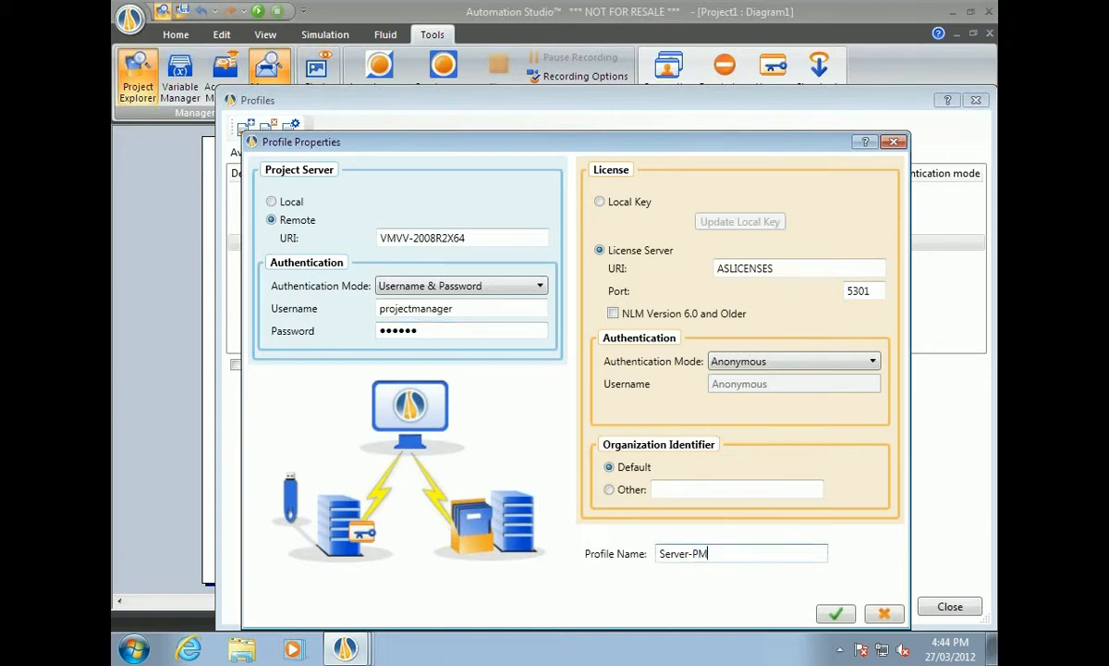
click(836, 614)
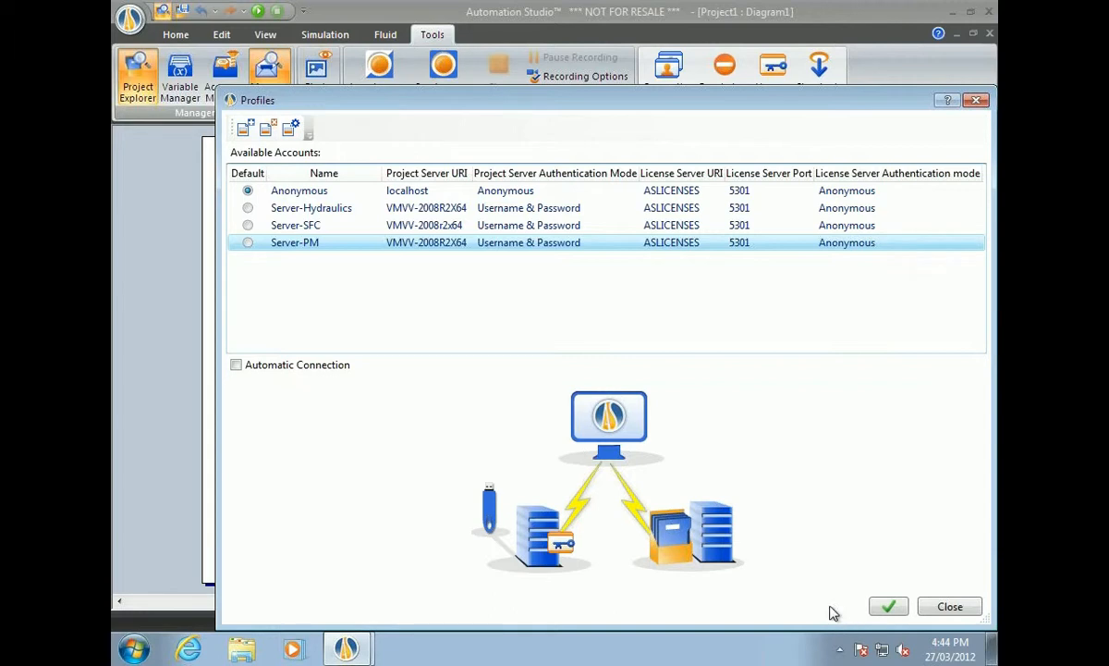
click(889, 606)
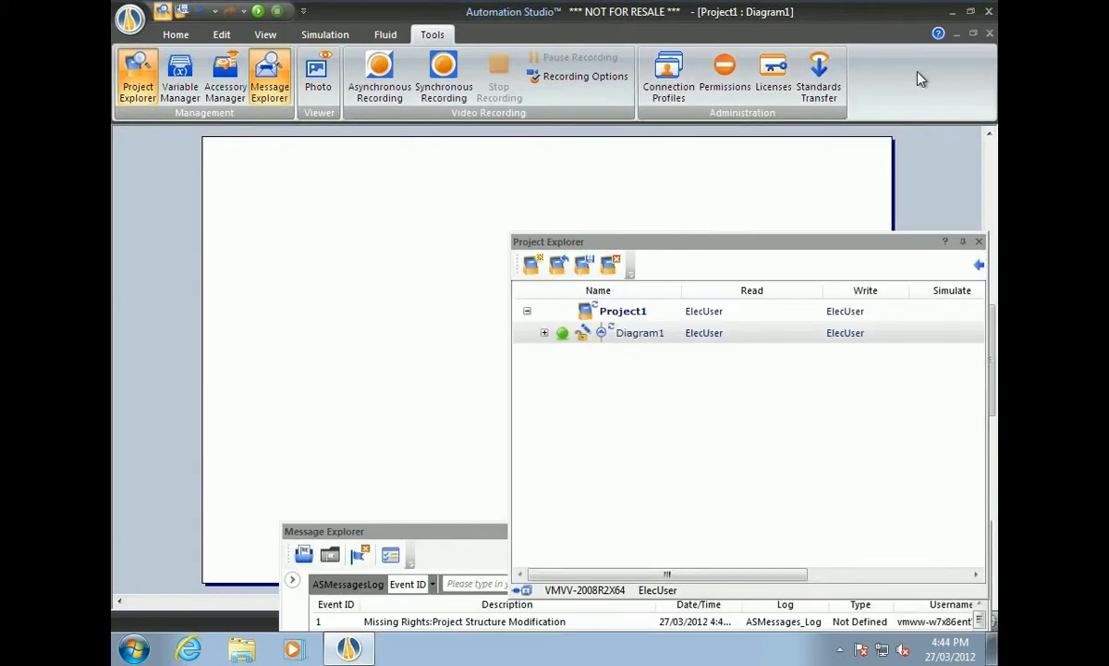
click(988, 11)
Discard Project1 on exit, then relaunch Automation Studio connected through the Server-PM profile.
click(570, 364)
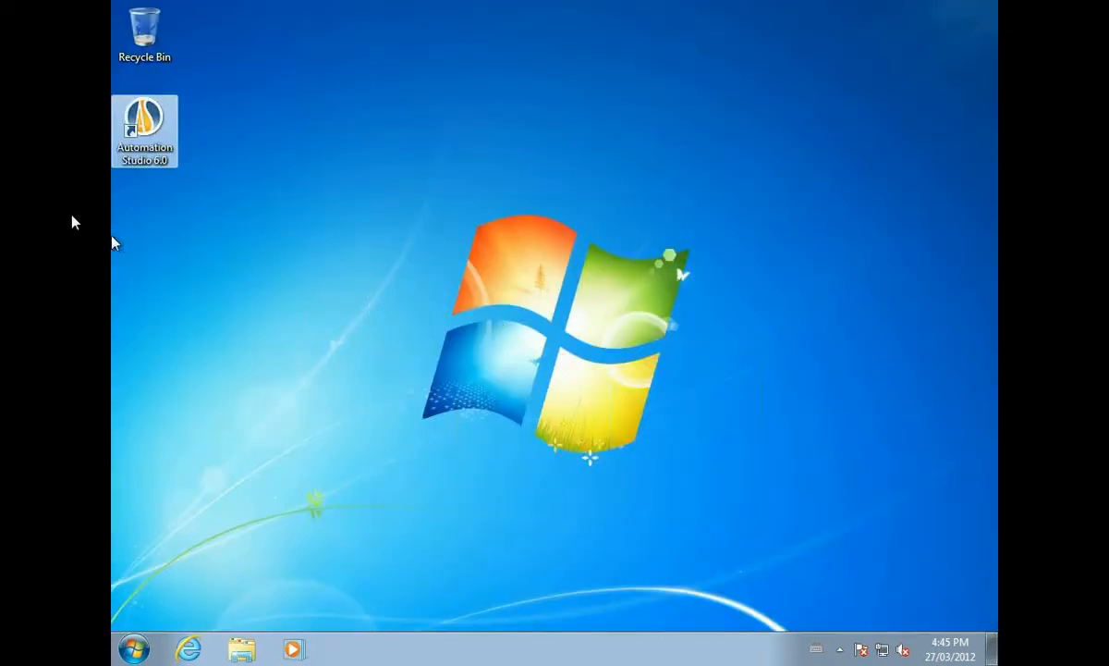
double_click(146, 126)
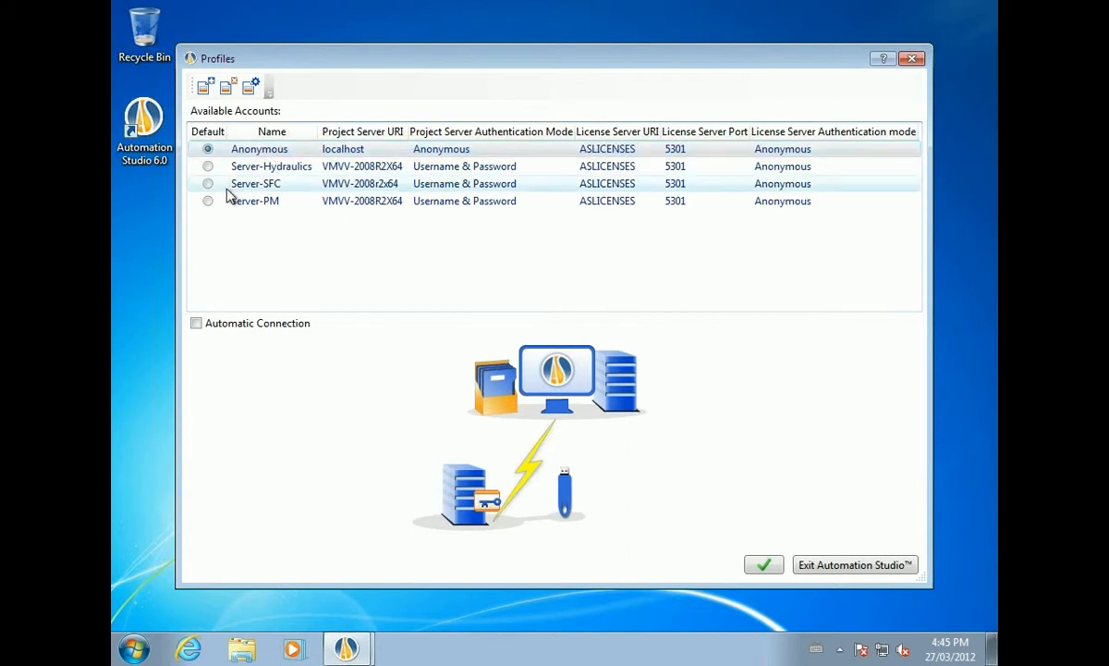
click(248, 205)
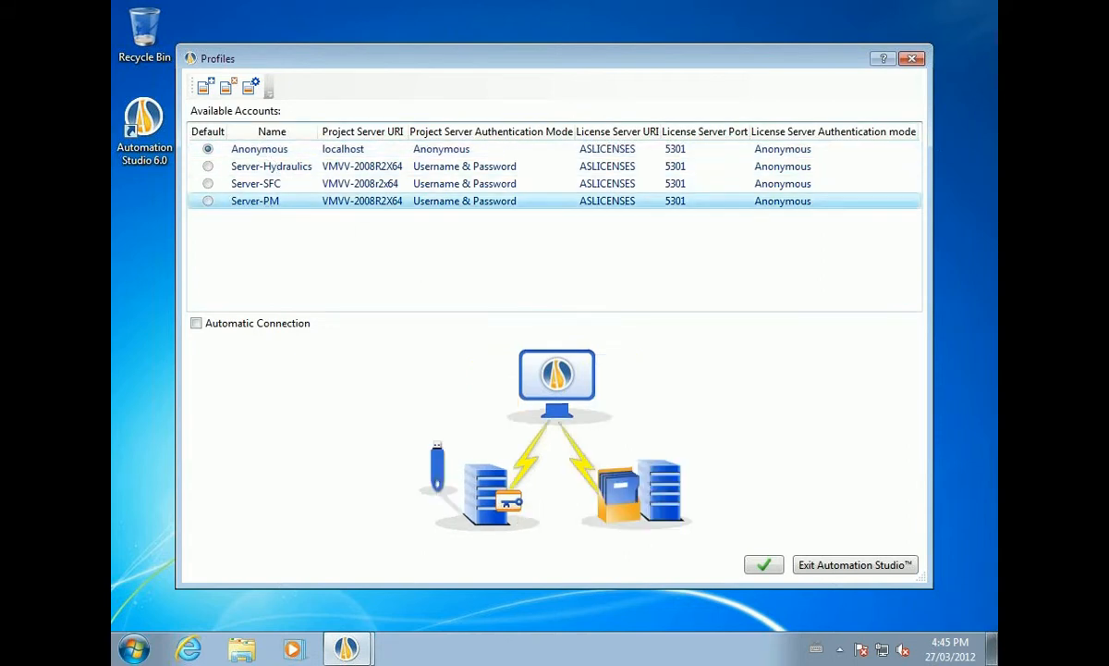
click(764, 565)
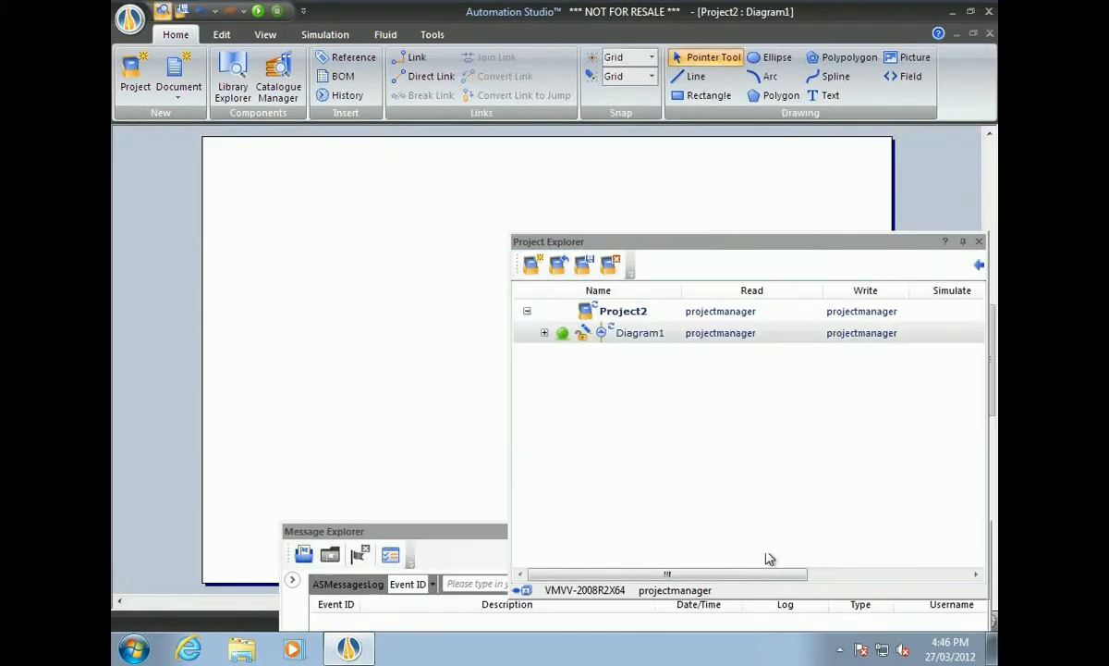
Open the existing Webinar project file from the server's Projects folder.
click(560, 266)
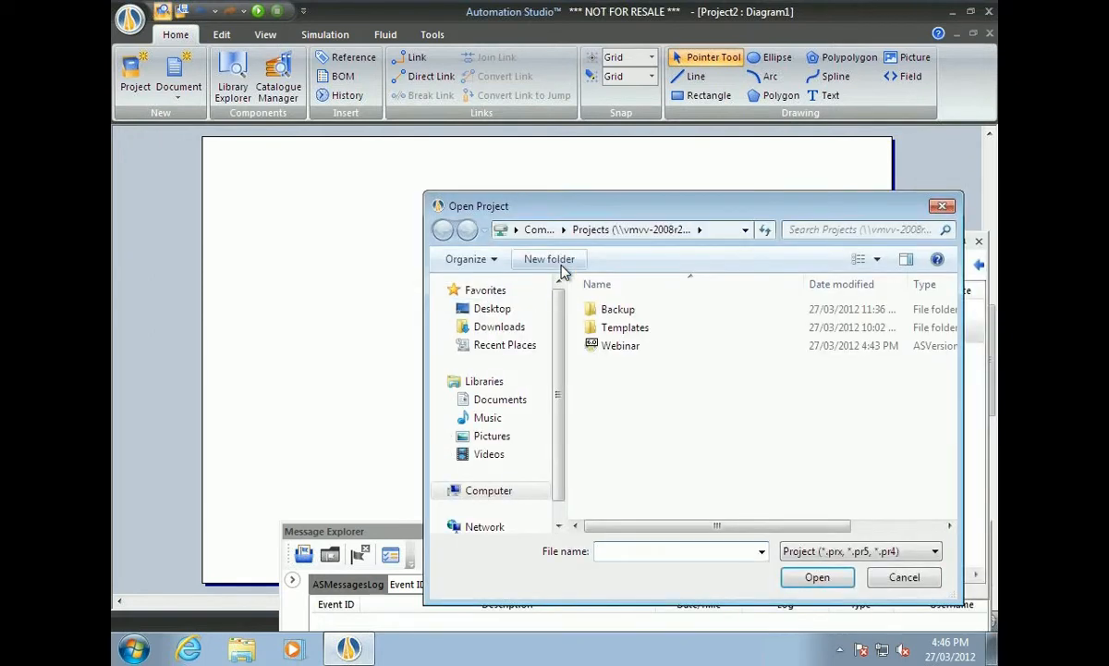
click(609, 347)
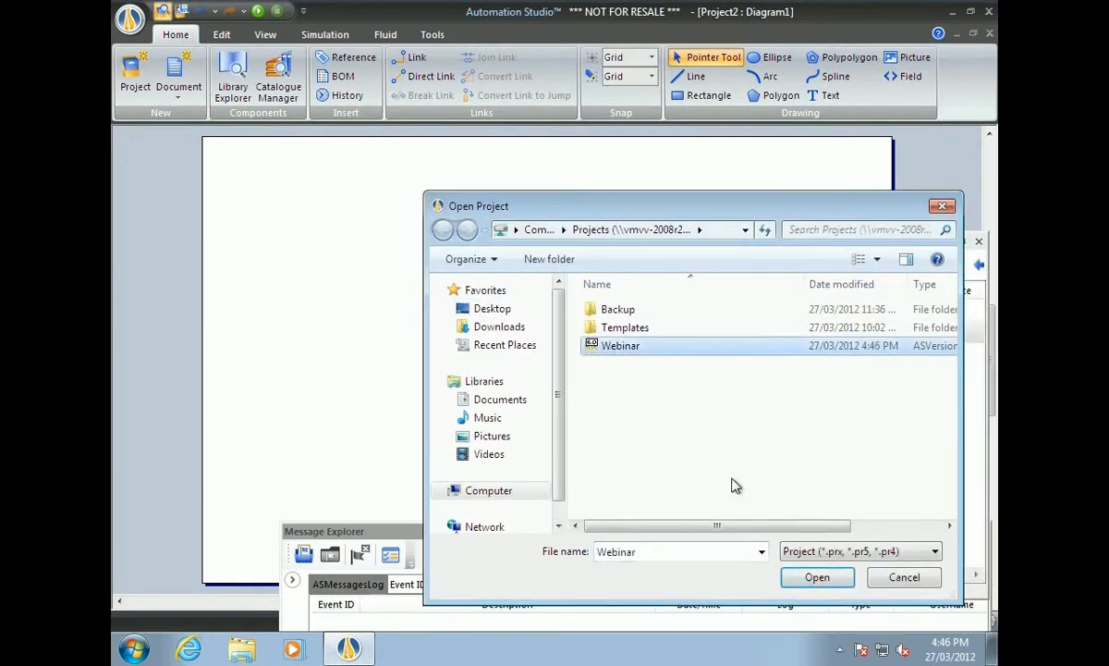
click(817, 580)
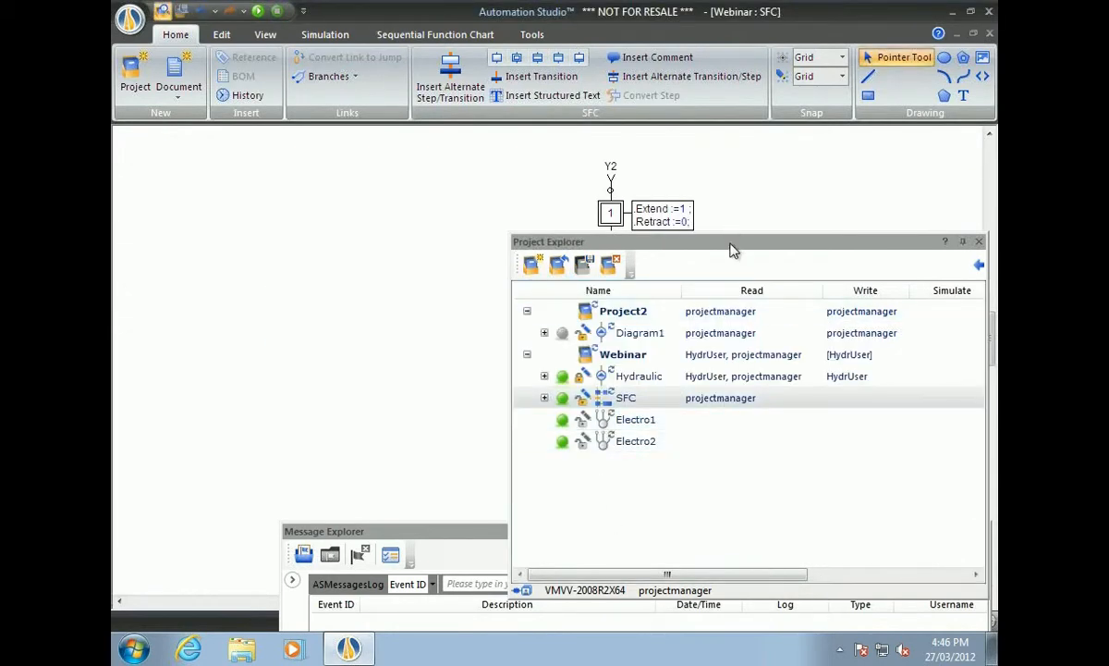
Open Webinar's Electro1 diagram from Project Explorer.
drag(742, 249, 376, 260)
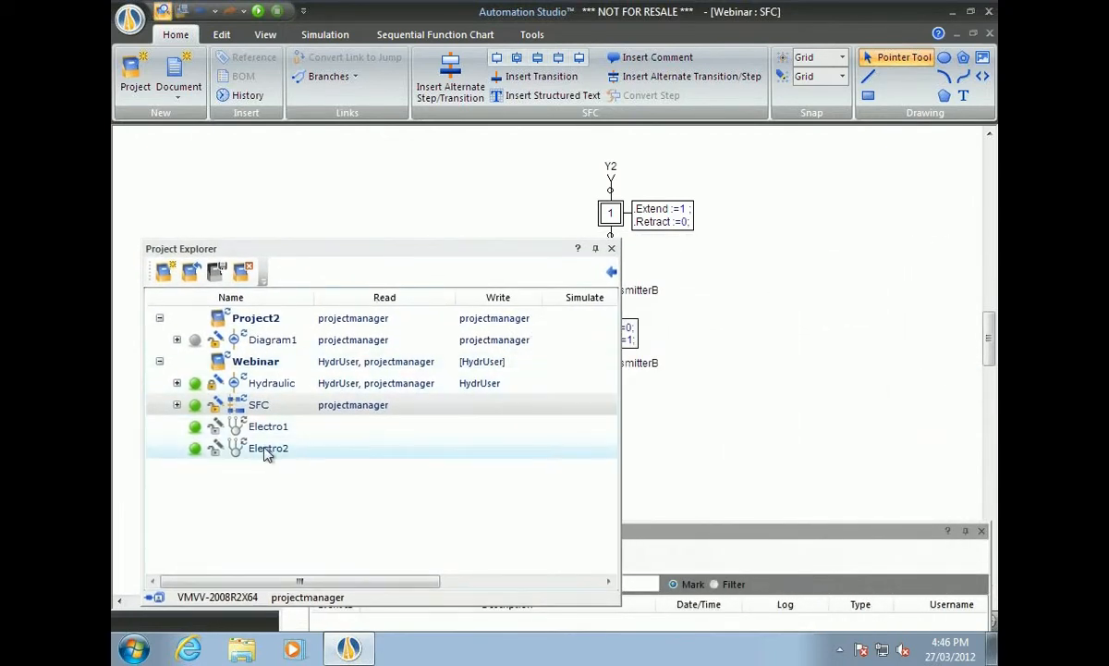
mouse_move(263, 435)
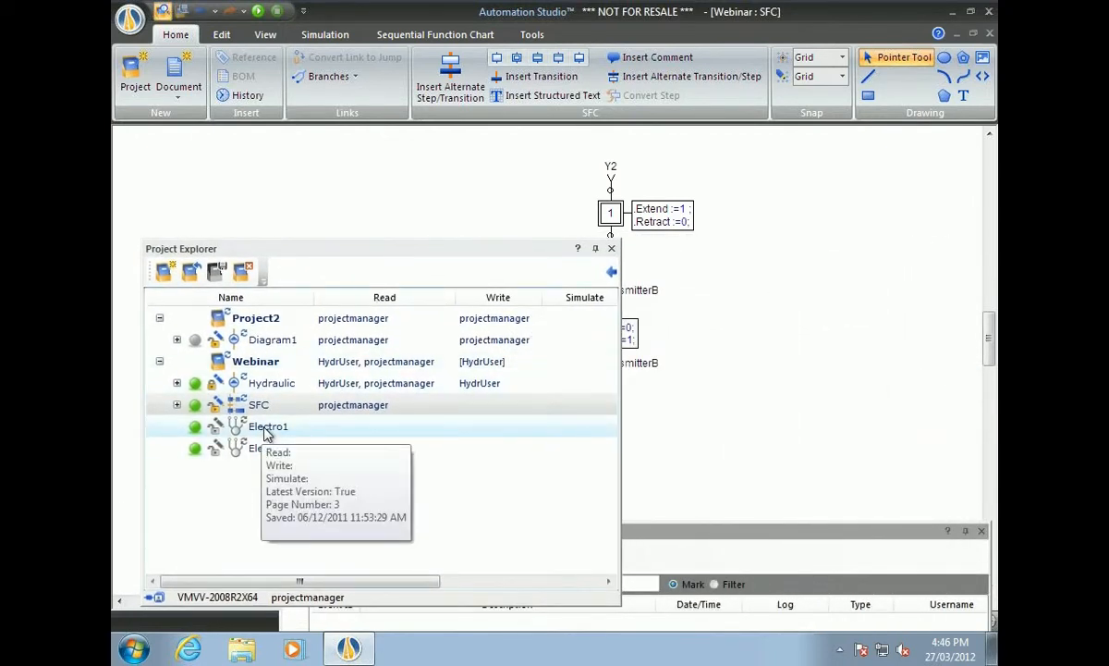
double_click(266, 427)
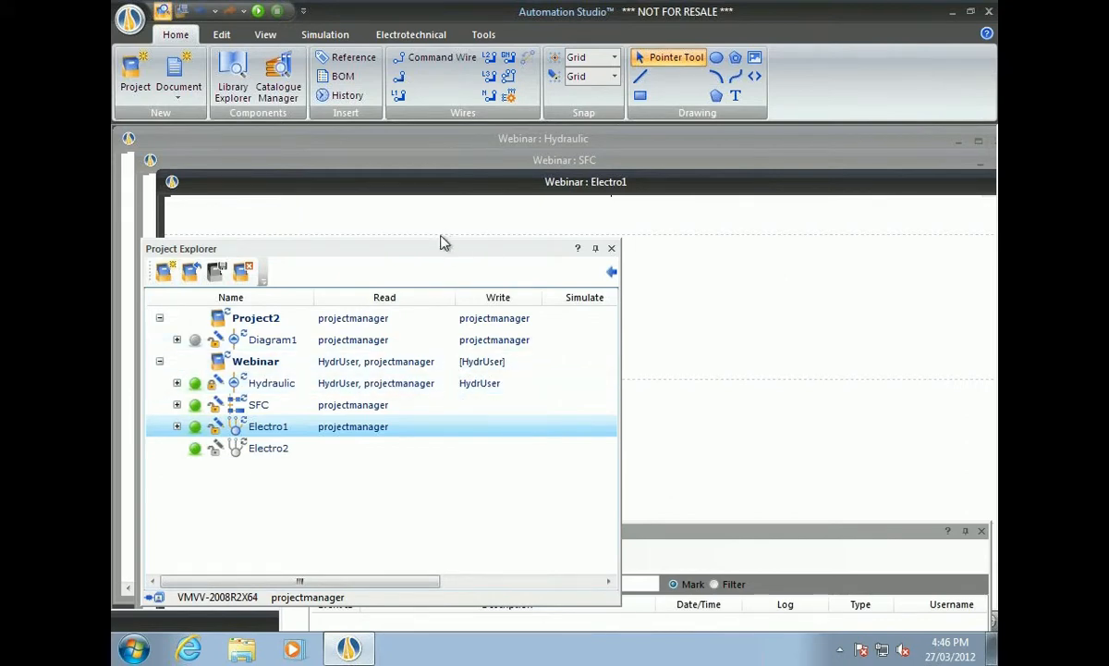
Try rerouting the L1 wire up and right, then read the reservation error in Message Explorer.
drag(430, 257, 778, 480)
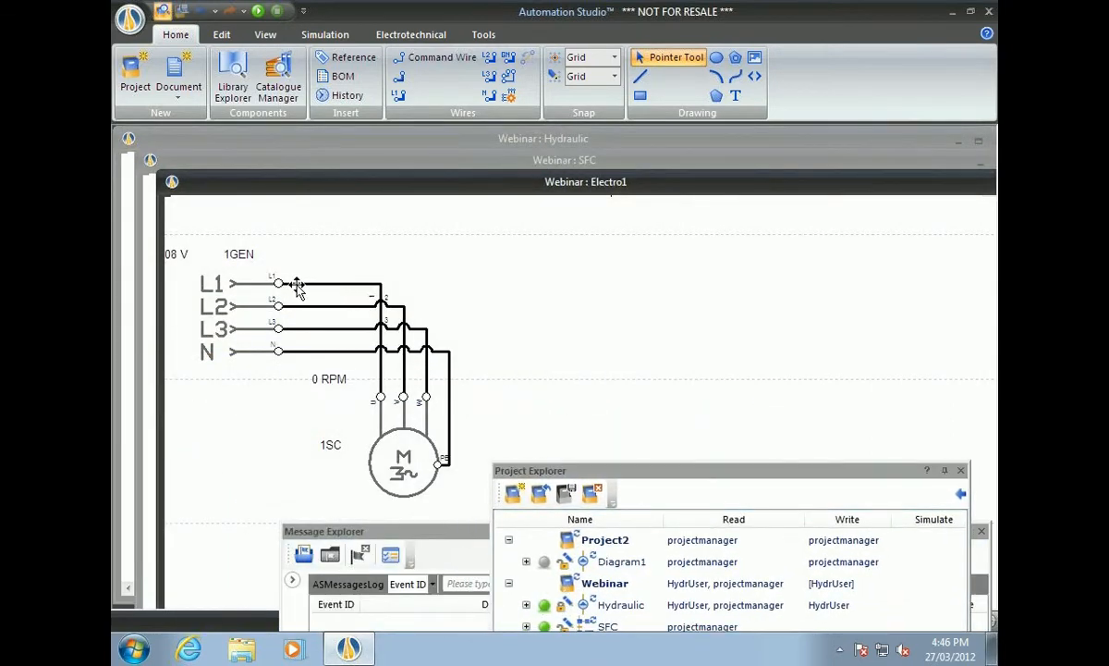
drag(274, 282, 521, 230)
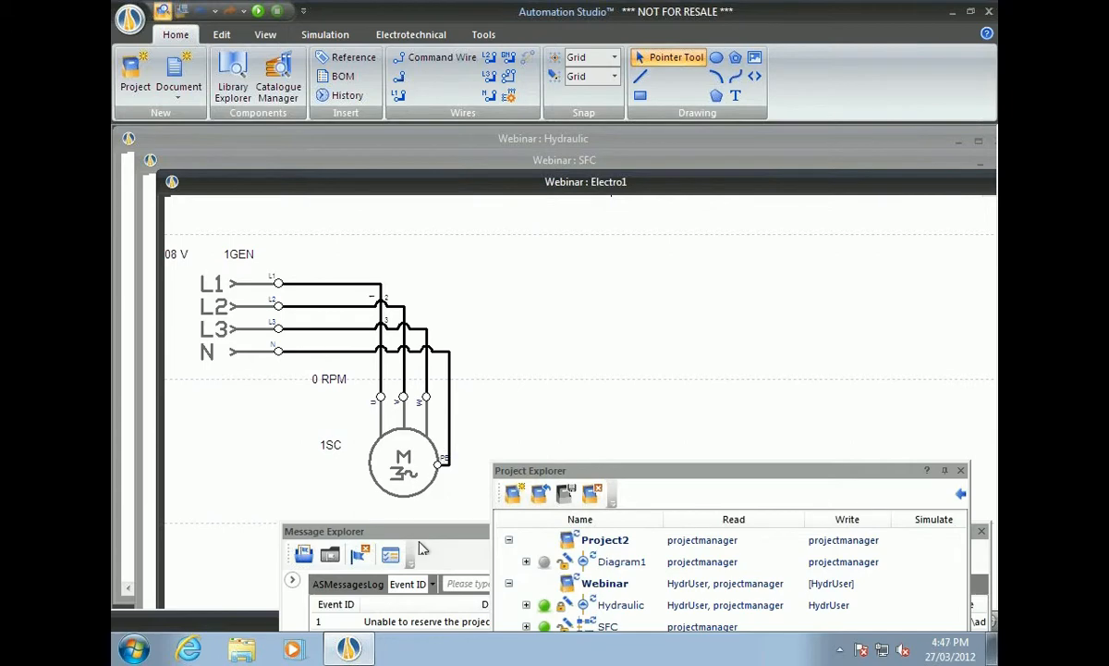
drag(427, 545, 312, 179)
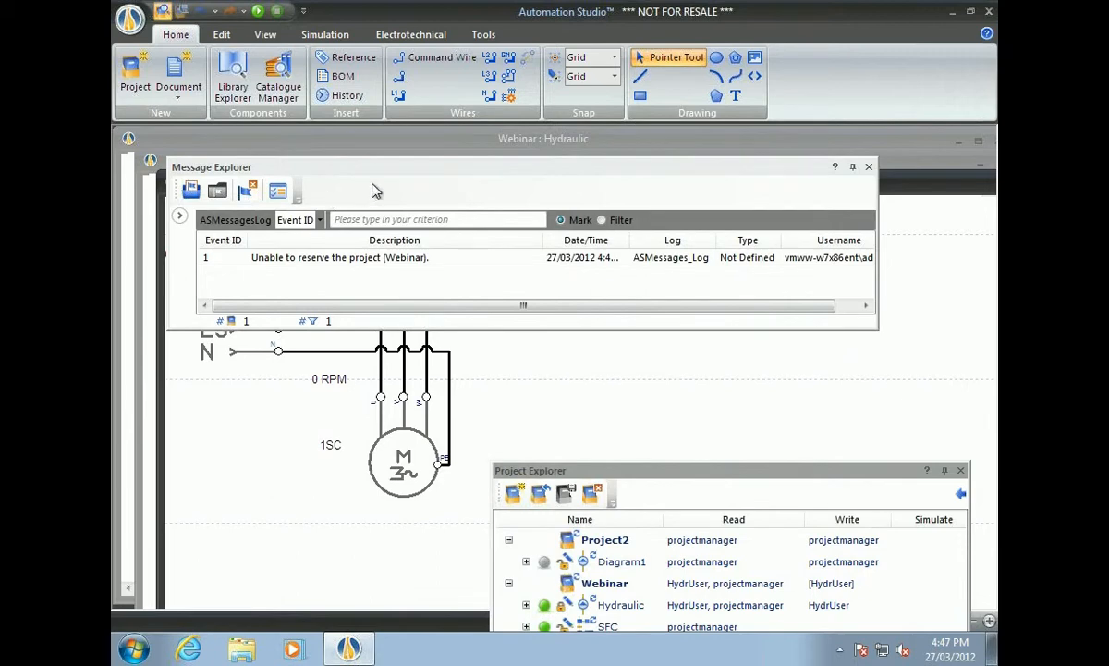
drag(382, 175, 324, 555)
drag(701, 471, 745, 379)
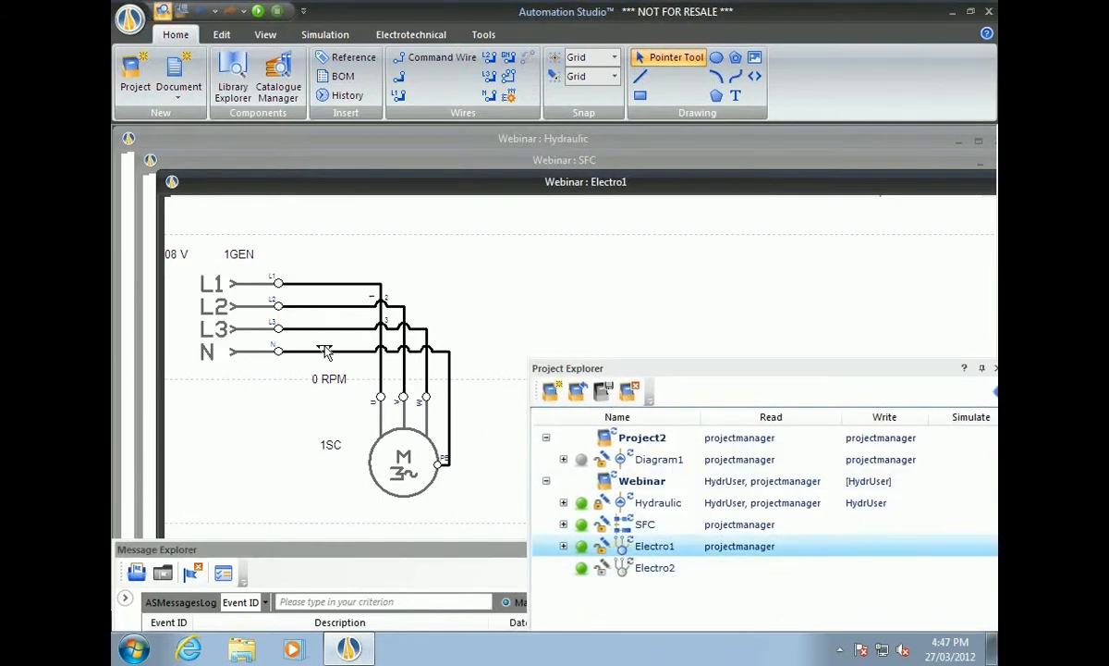
click(659, 569)
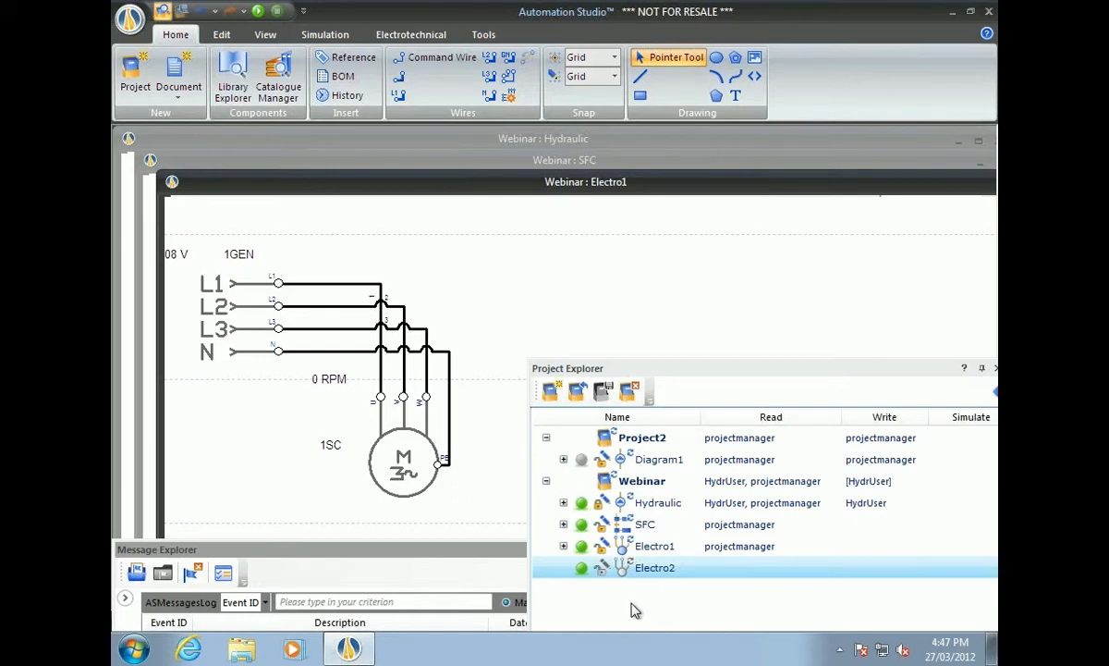
Save Webinar in the hydraulic user's Automation Studio, then return the VM console to full screen.
key(ctrl+alt)
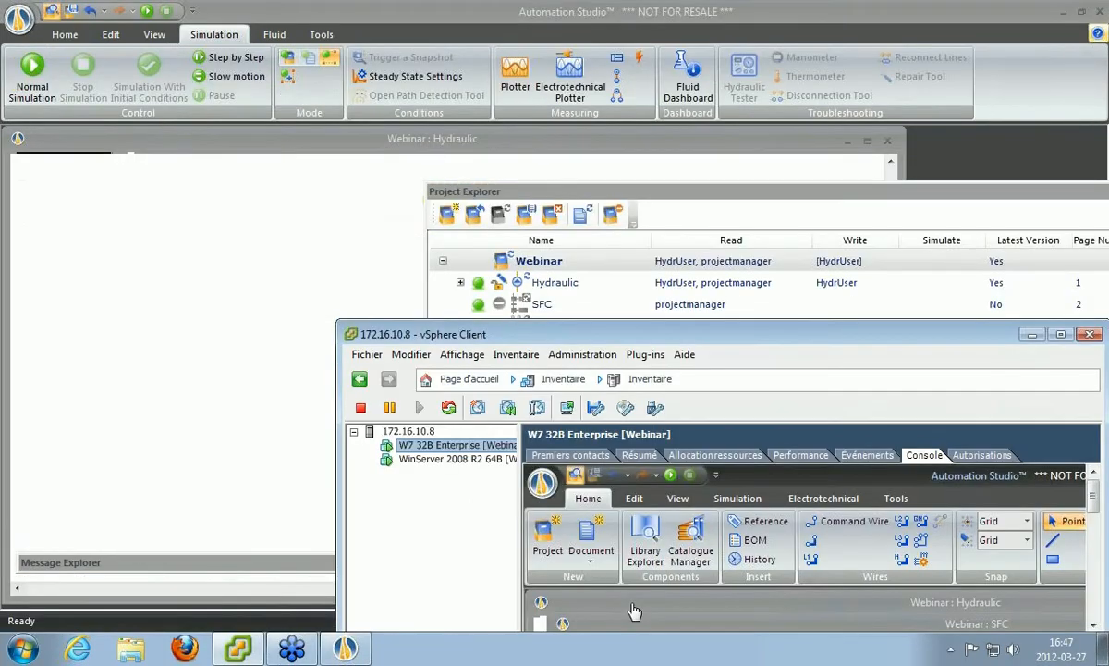
click(319, 174)
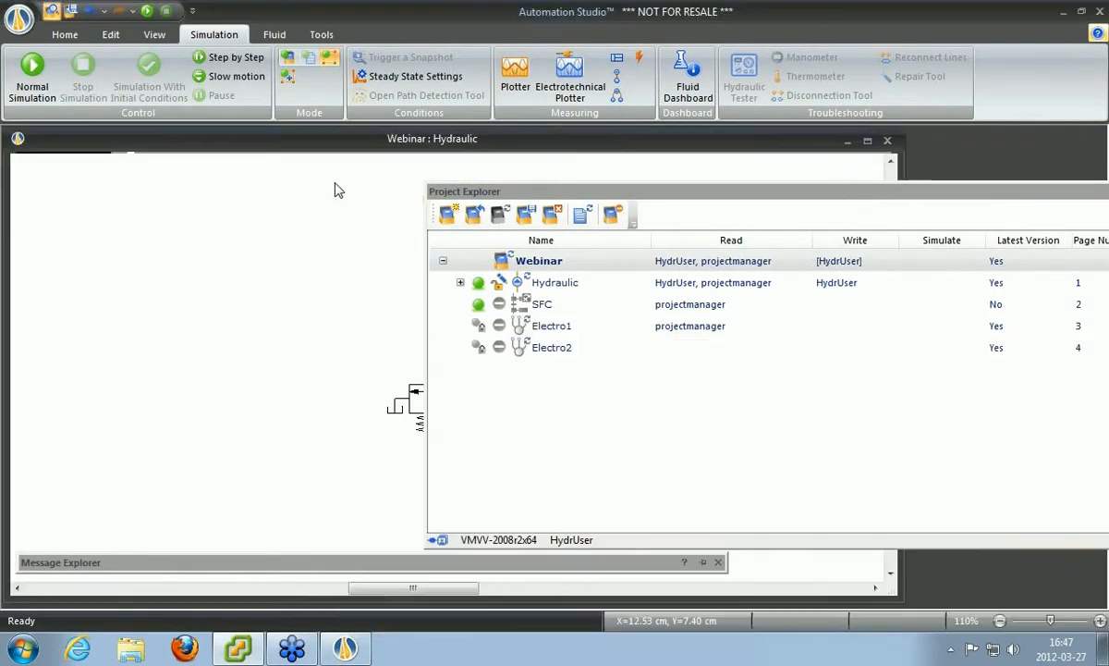
drag(681, 210, 435, 192)
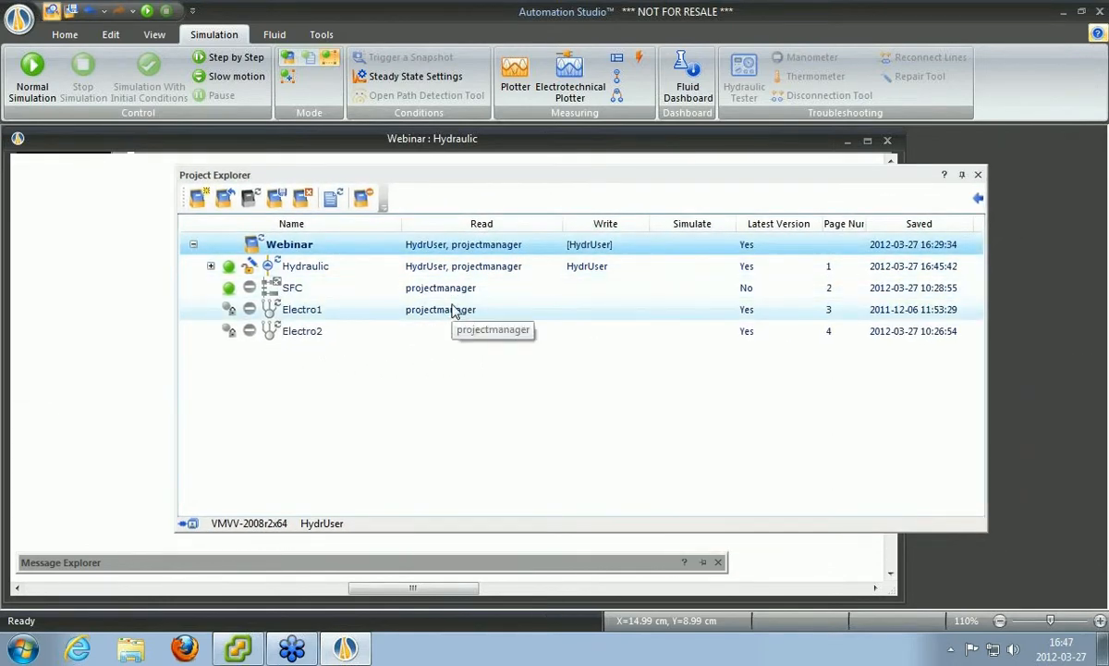
click(277, 198)
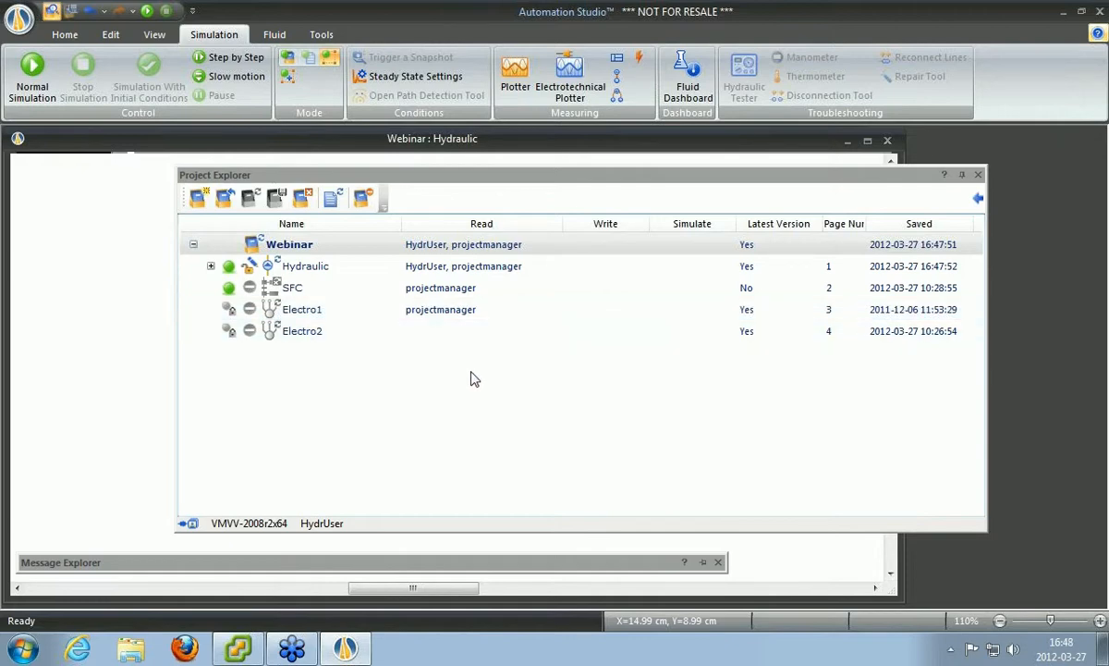
click(238, 647)
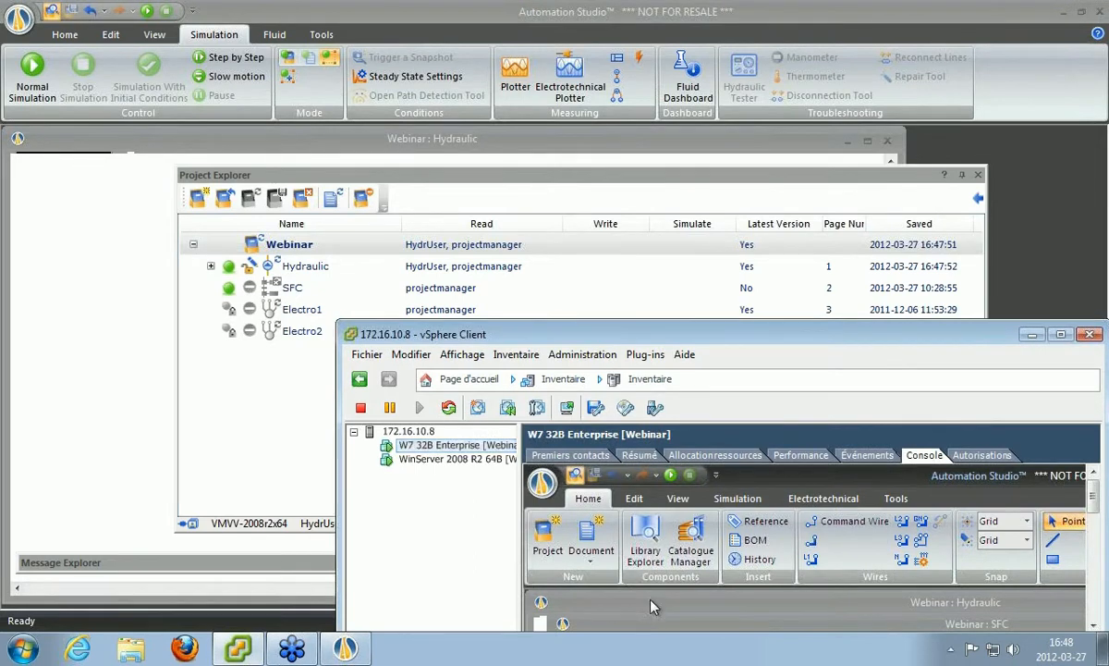
key(ctrl+alt+Return)
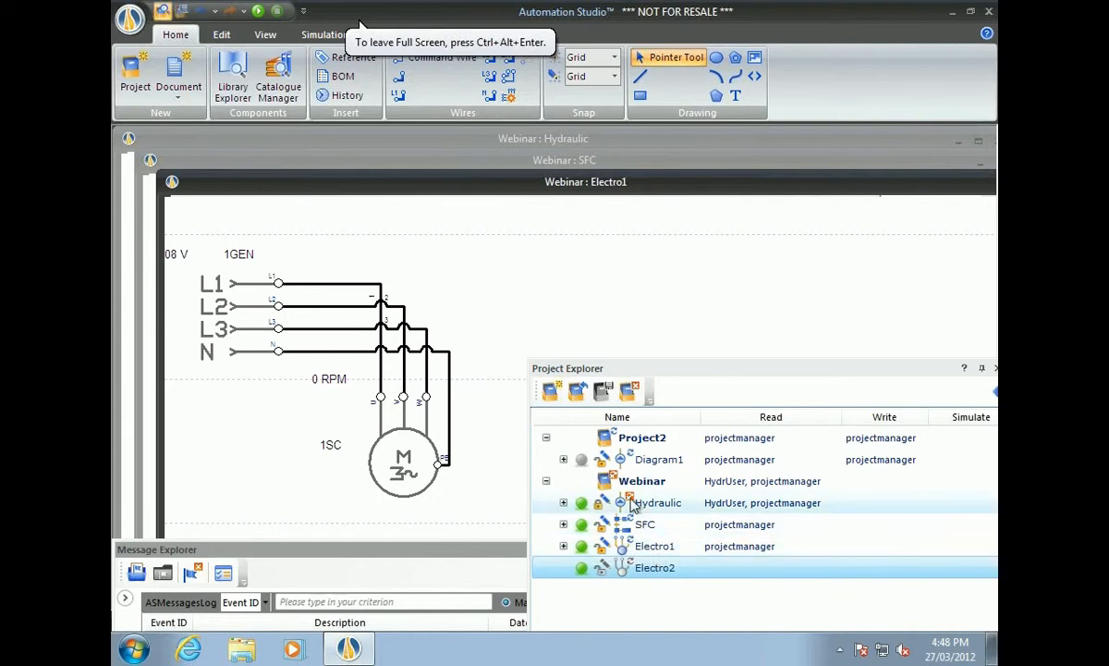
mouse_move(631, 504)
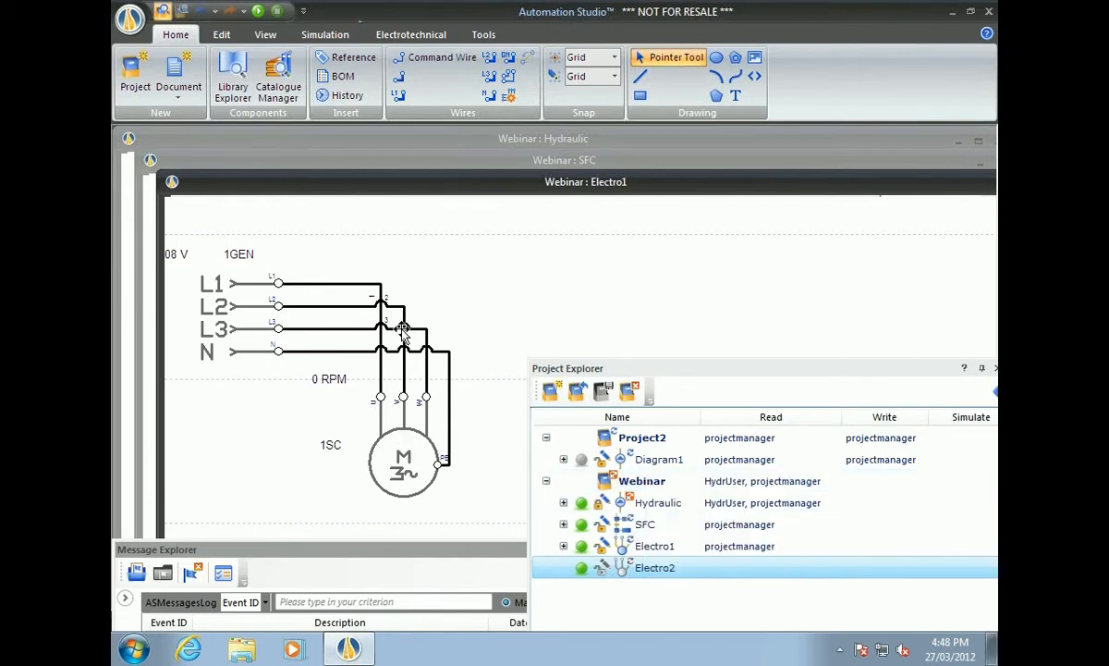
click(350, 281)
drag(303, 284, 357, 249)
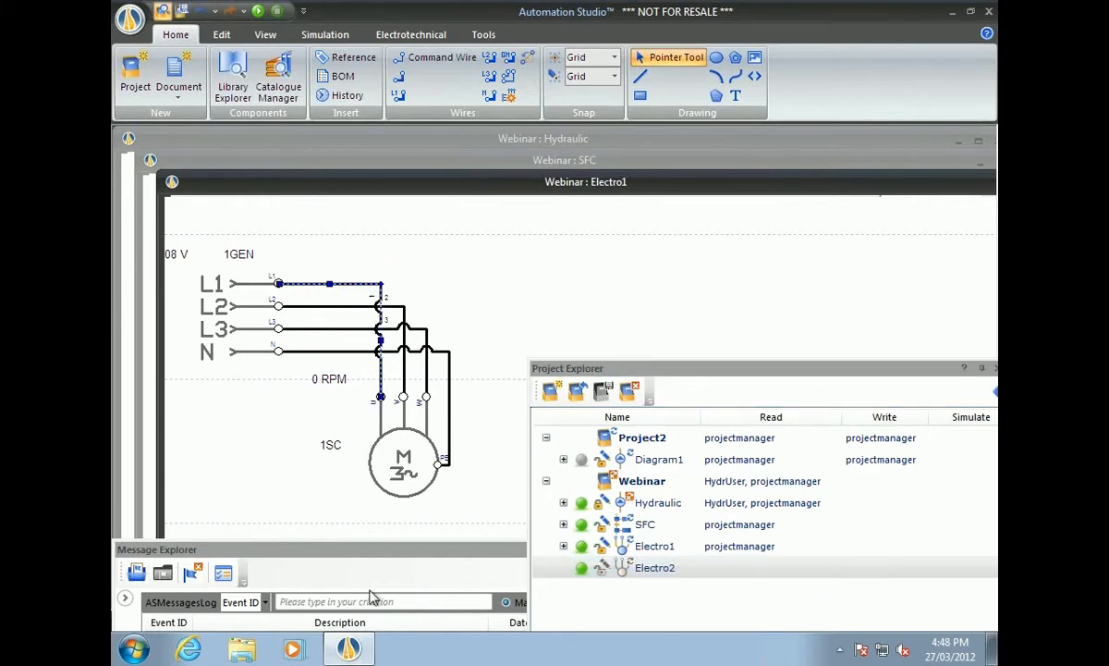
right_click(628, 485)
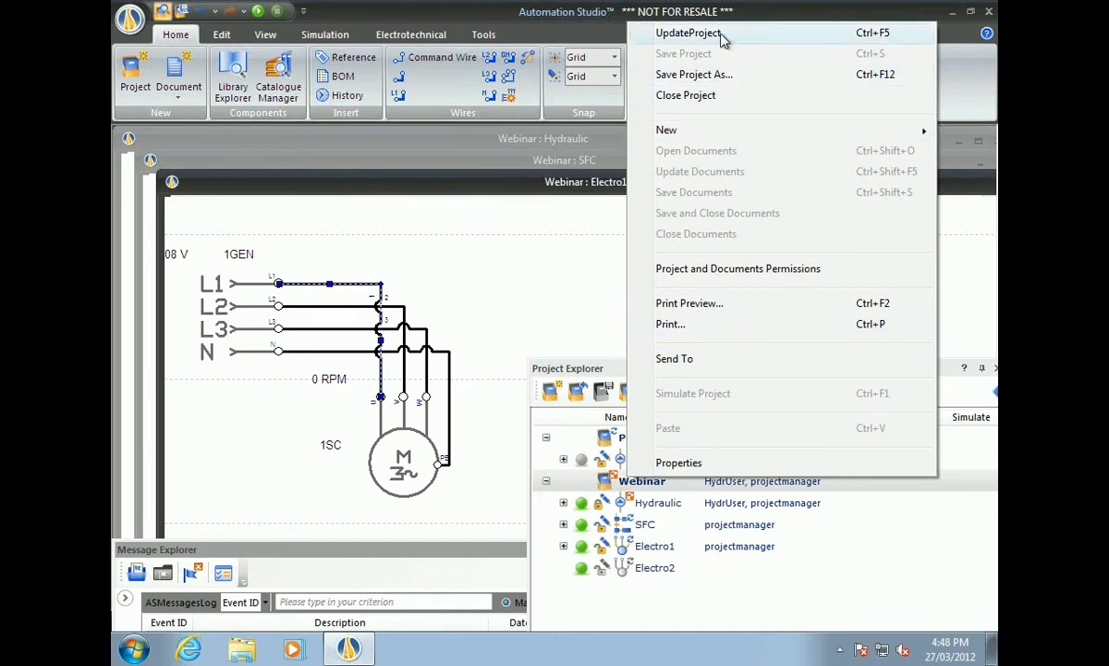
Add UpdateProject to the Project Explorer toolbar and reload Webinar from the server.
click(583, 369)
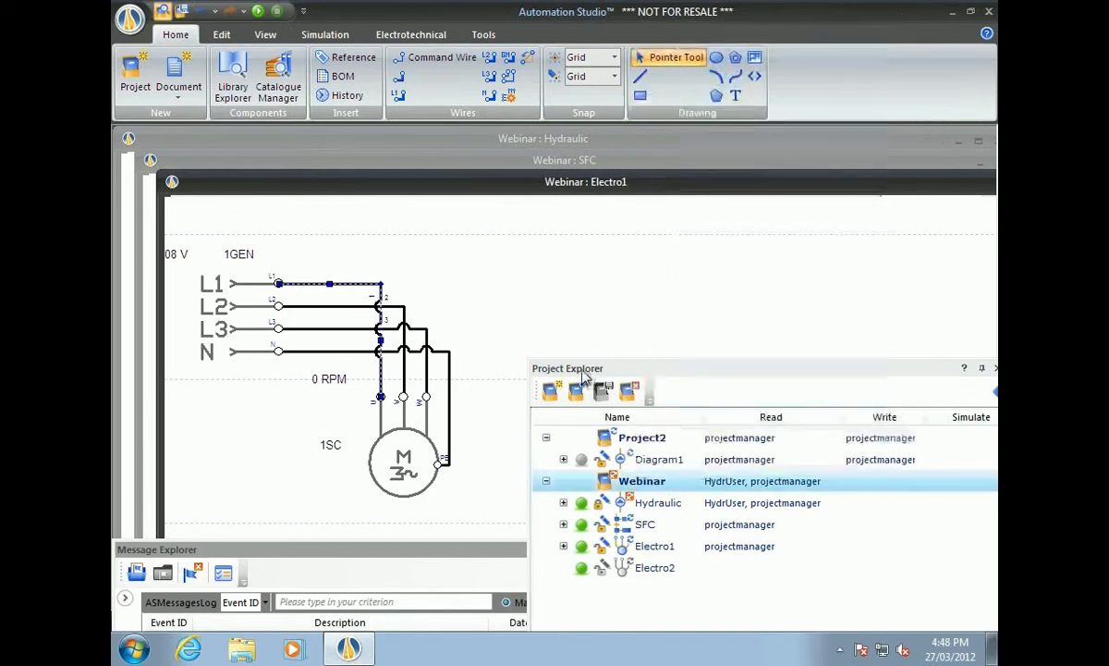
click(652, 394)
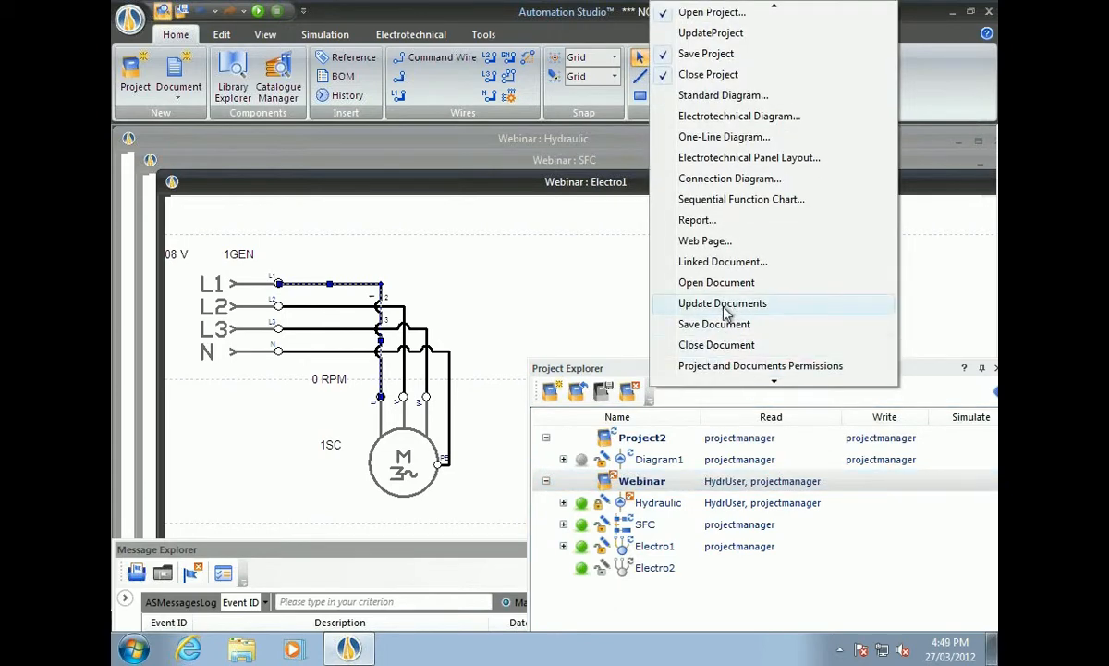
click(745, 37)
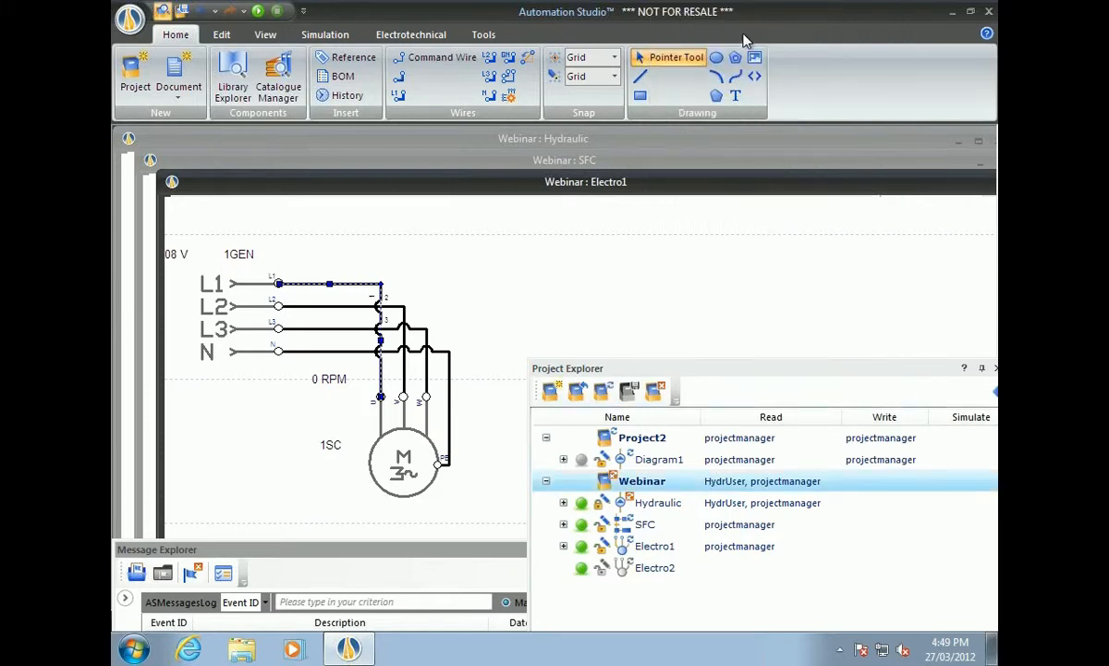
click(602, 394)
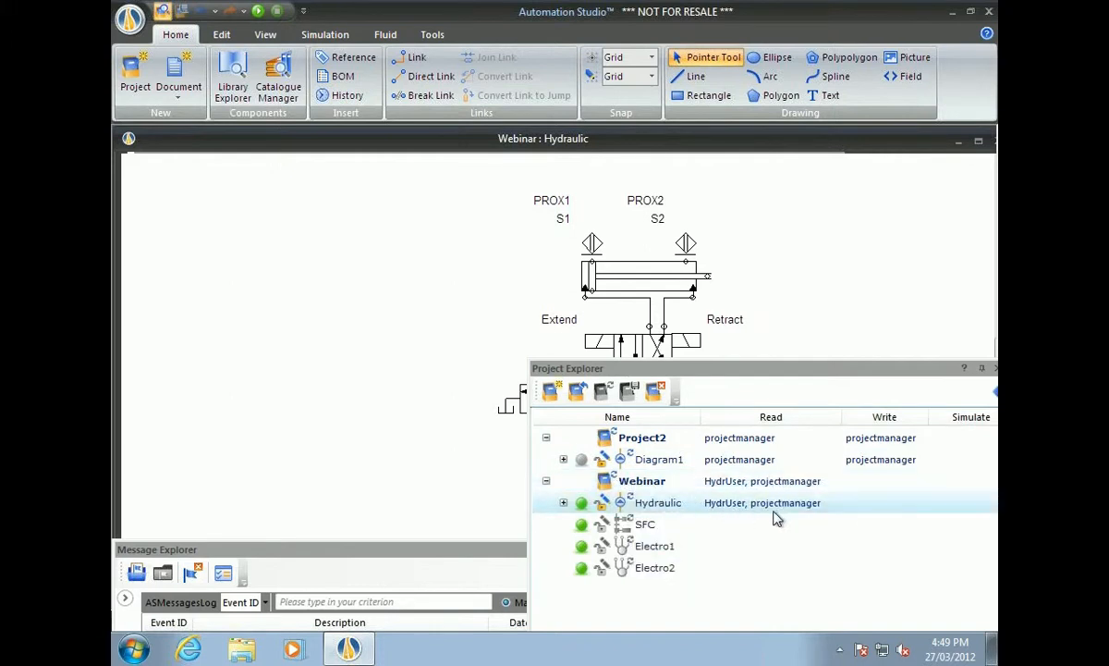
Open Electro1 and reroute the L1 wire up and to the right, then deselect it.
double_click(645, 549)
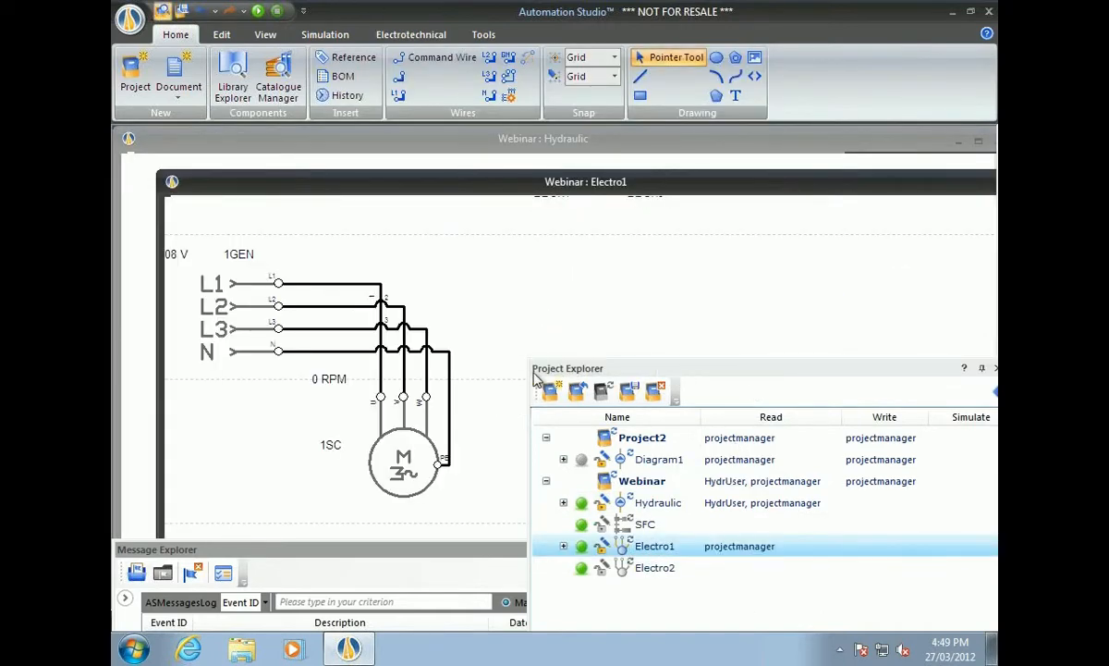
drag(365, 286, 463, 232)
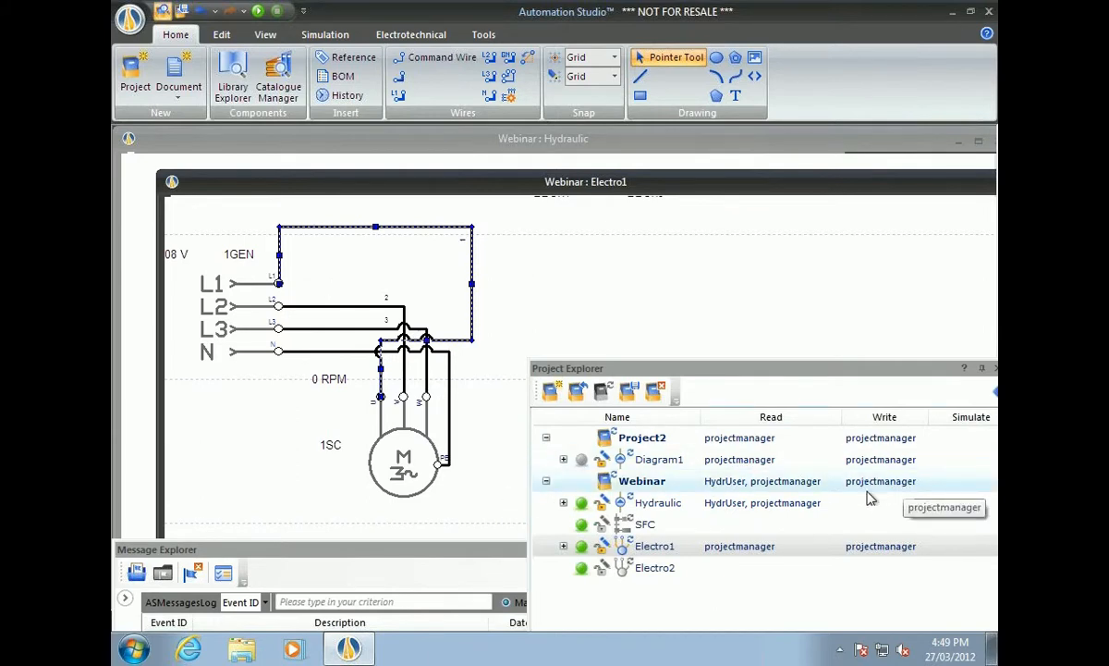
drag(652, 376, 585, 234)
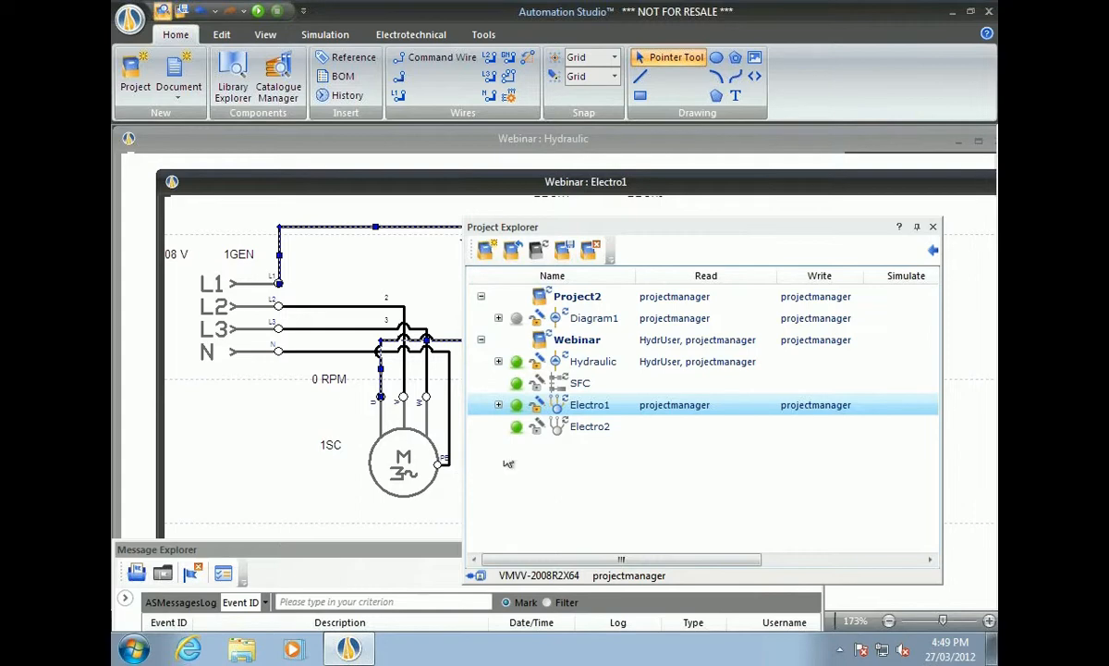
mouse_move(573, 346)
click(379, 508)
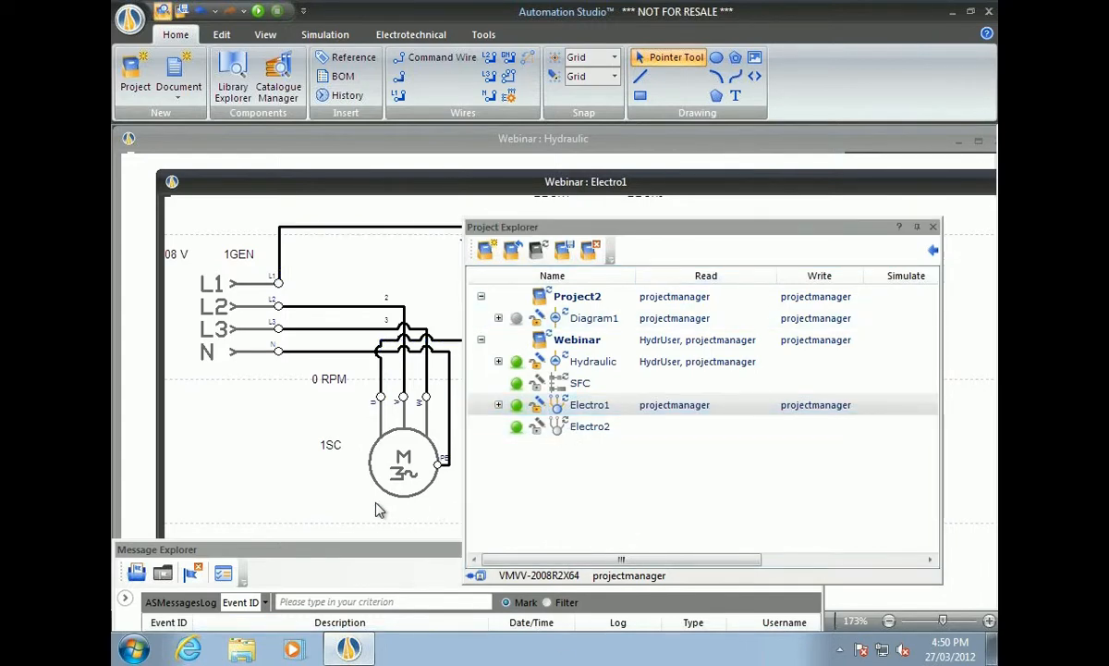
key(ctrl+alt+Return)
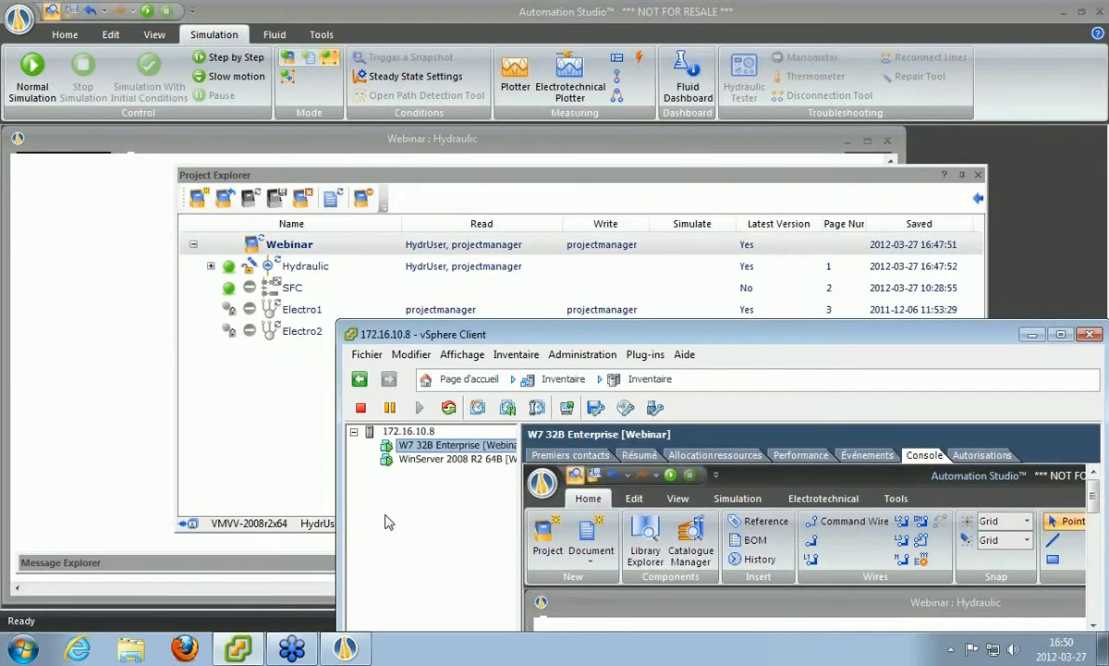